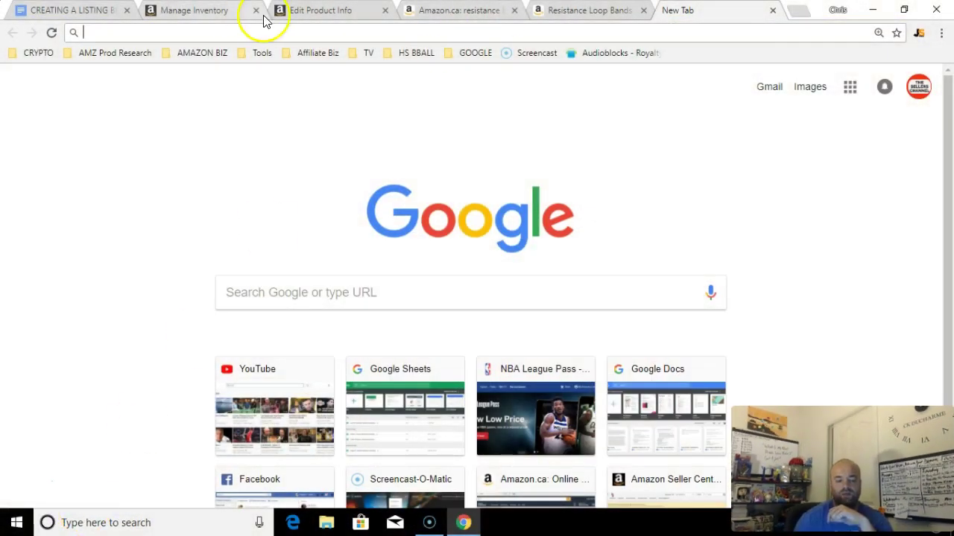
- Open the listing's Edit Product Info page to view its empty Product Description field
left_click(294, 9)
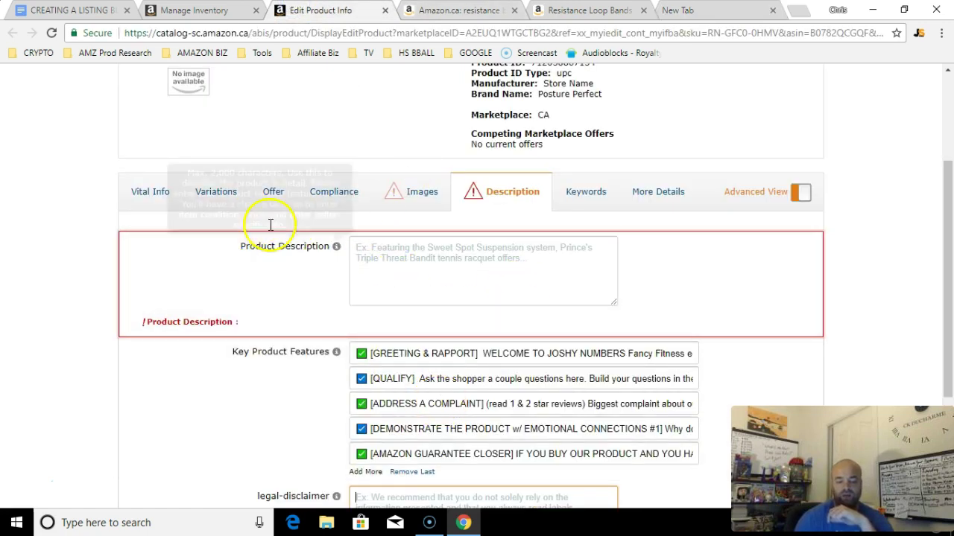
mouse_move(333, 253)
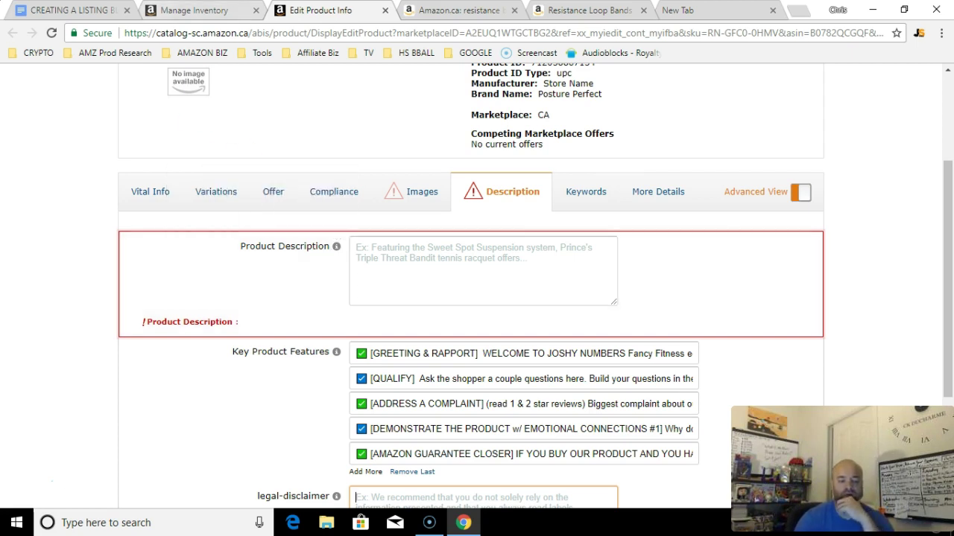
- Rename the cheat sheet's yellow DESCRIPTION heading to PRODUCT DESCRIPTION
left_click(67, 10)
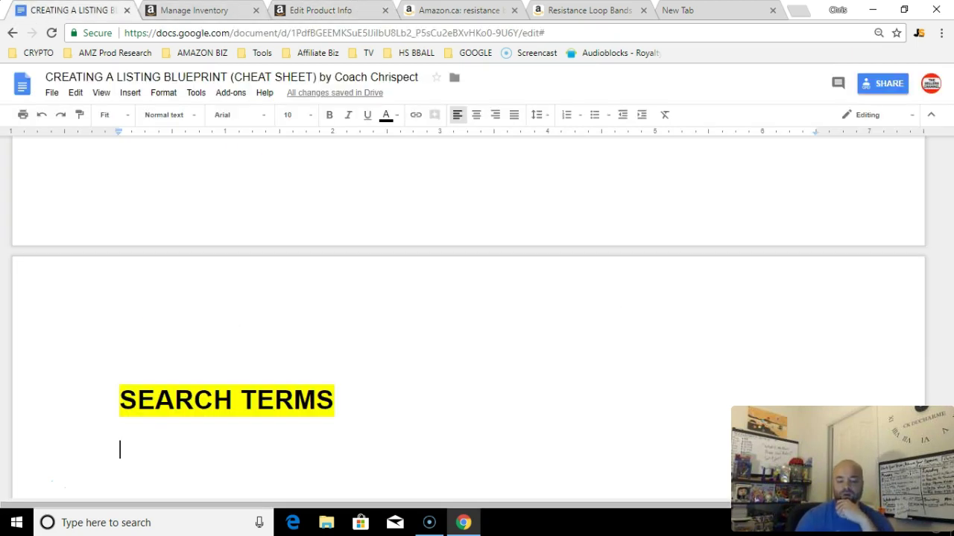
left_click(707, 261)
scroll(605, 380, "up", 2)
scroll(605, 380, "up", 8)
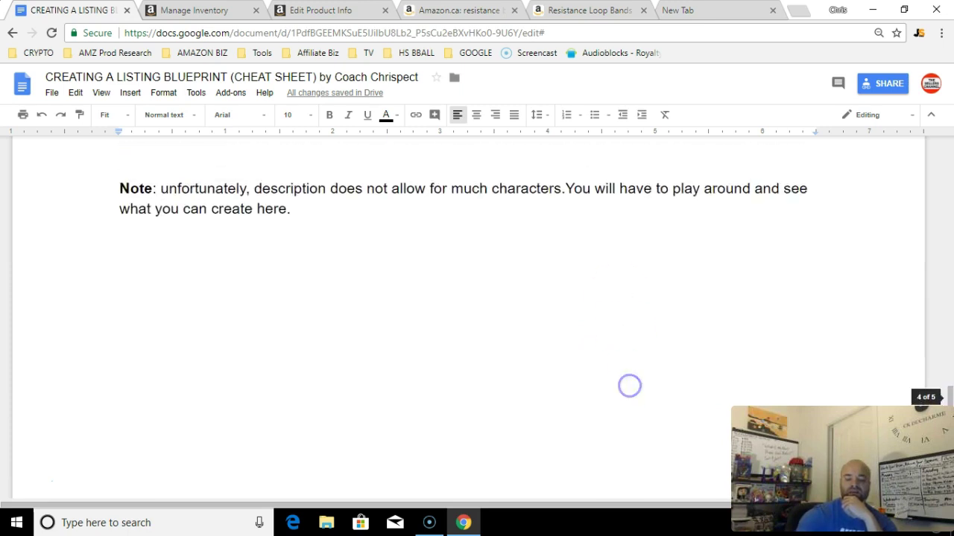
scroll(720, 332, "up", 5)
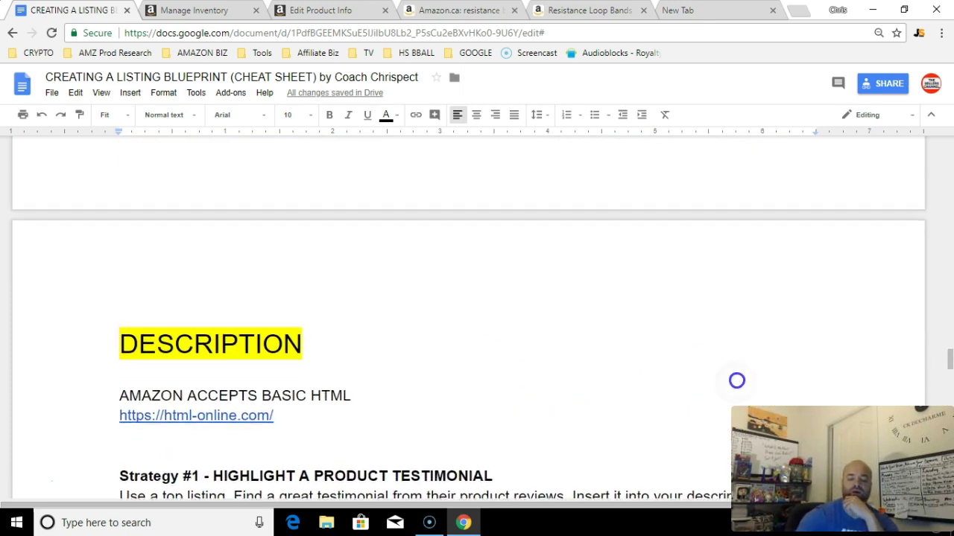
scroll(730, 325, "down", 2)
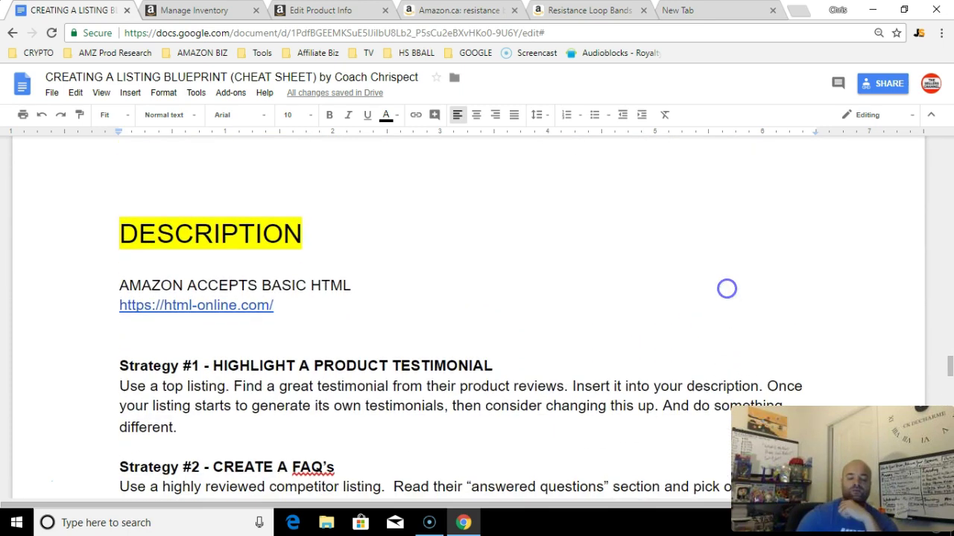
left_click(121, 233)
type("pr")
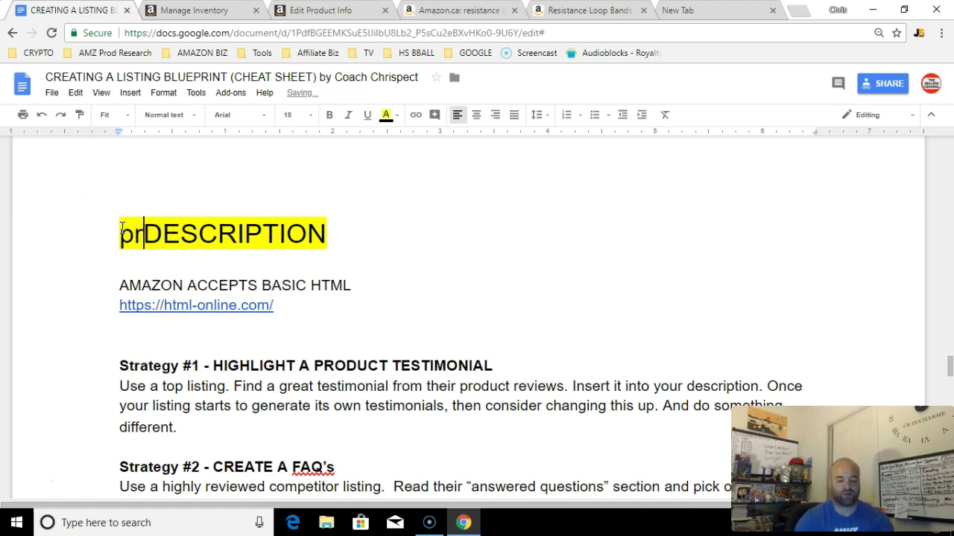
key("BackSpace")
key("BackSpace")
type("PRODUCT")
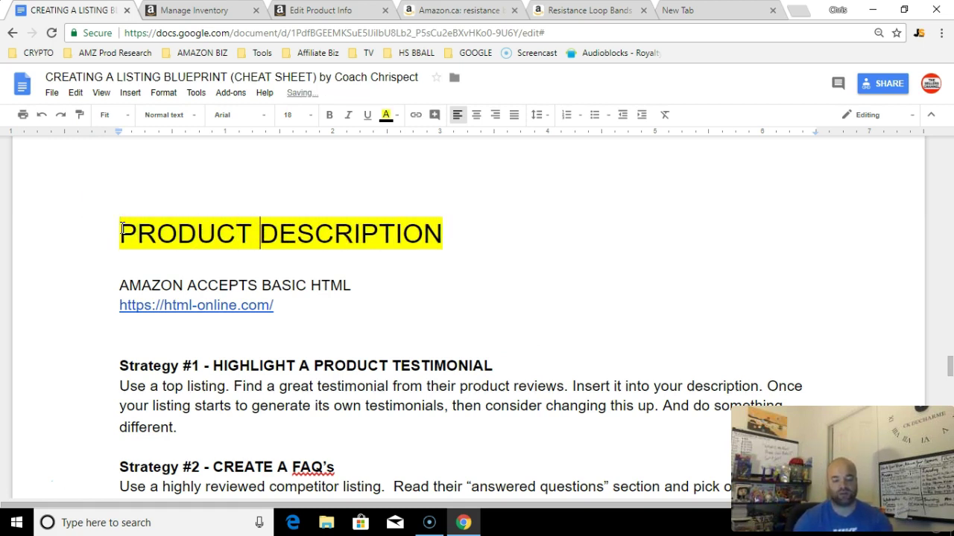
key("Down")
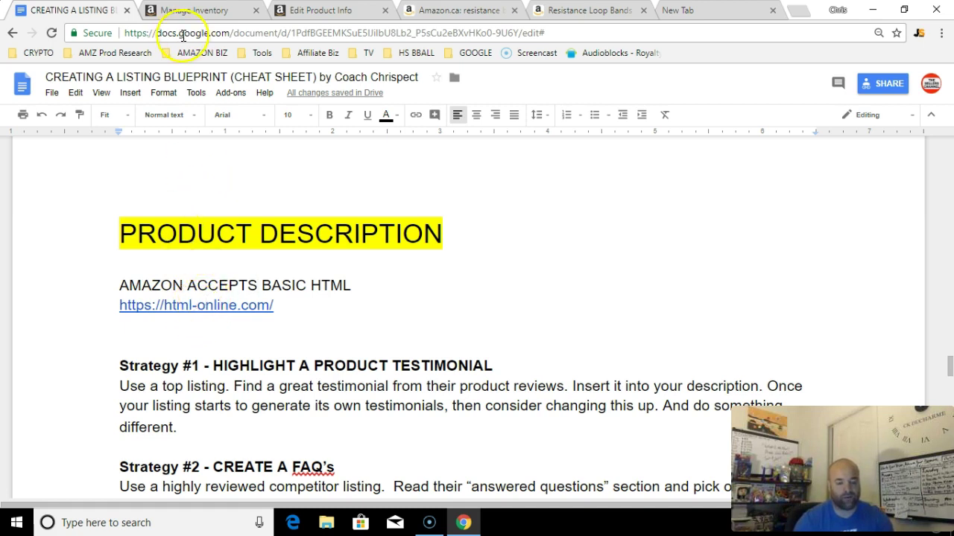
- Load the HTML editor site from the Tools bookmarks folder in the blank new tab
left_click(257, 52)
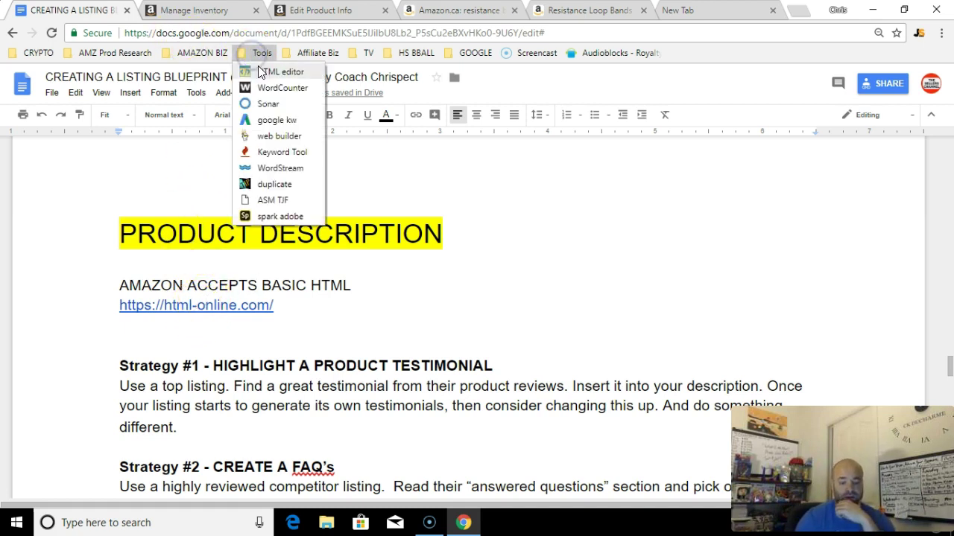
mouse_move(318, 52)
left_click(687, 10)
left_click(681, 10)
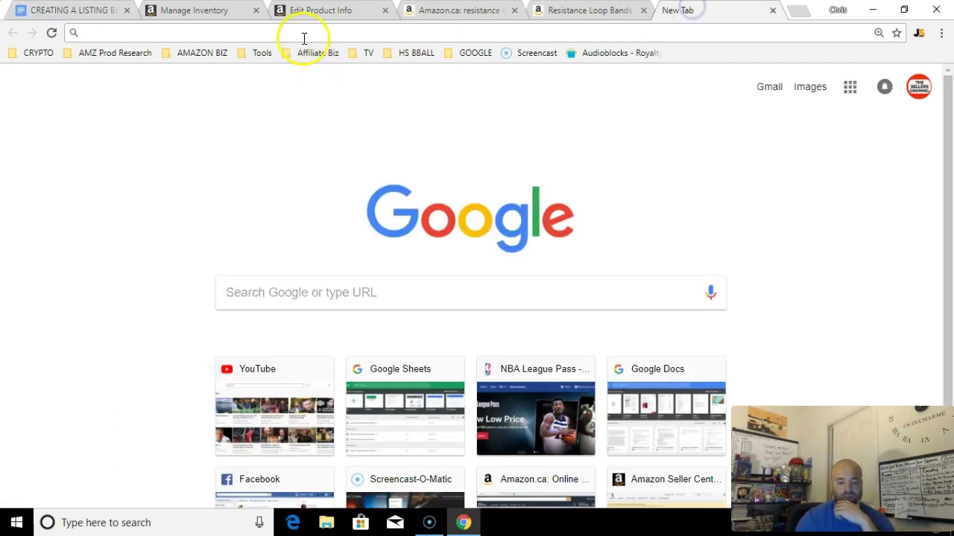
left_click(252, 51)
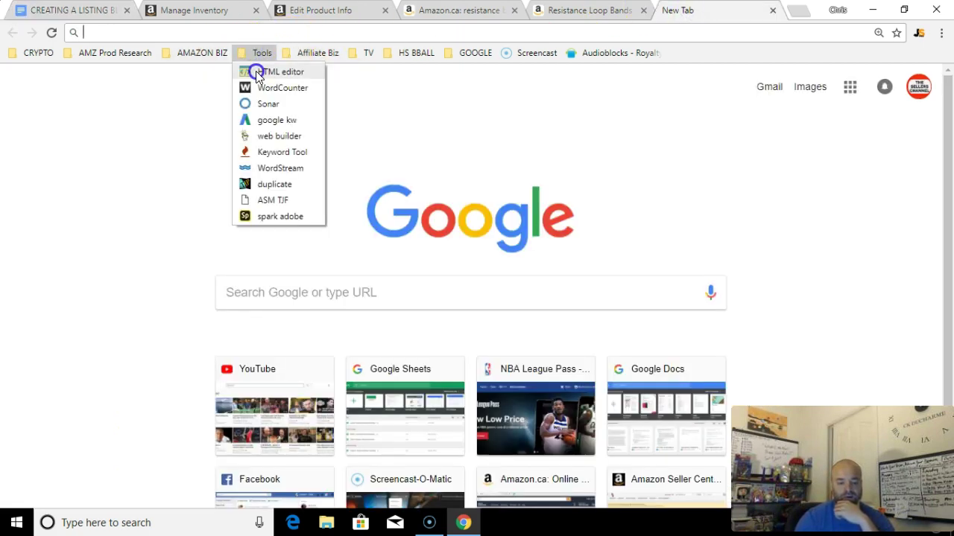
left_click(255, 70)
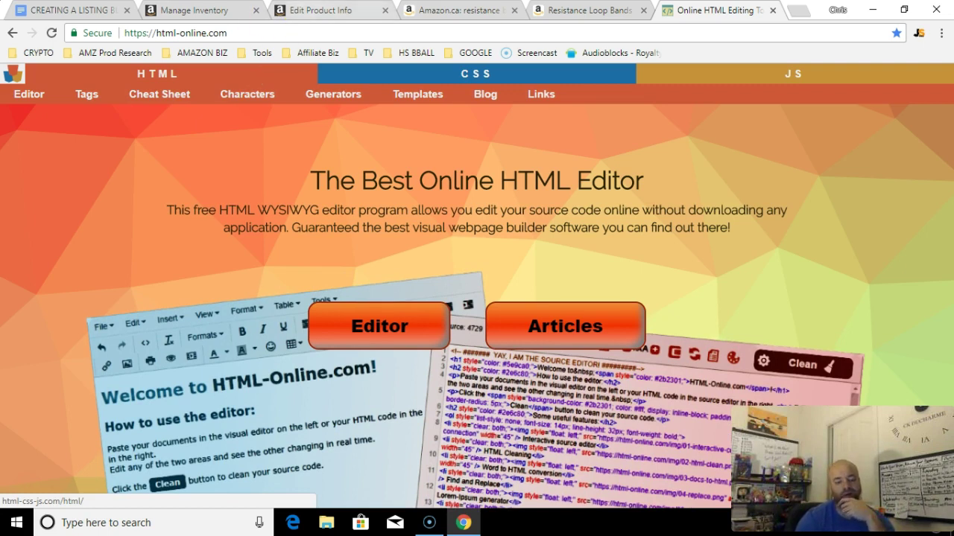
- Return to the Edit Product Info page's Description section
left_click(324, 11)
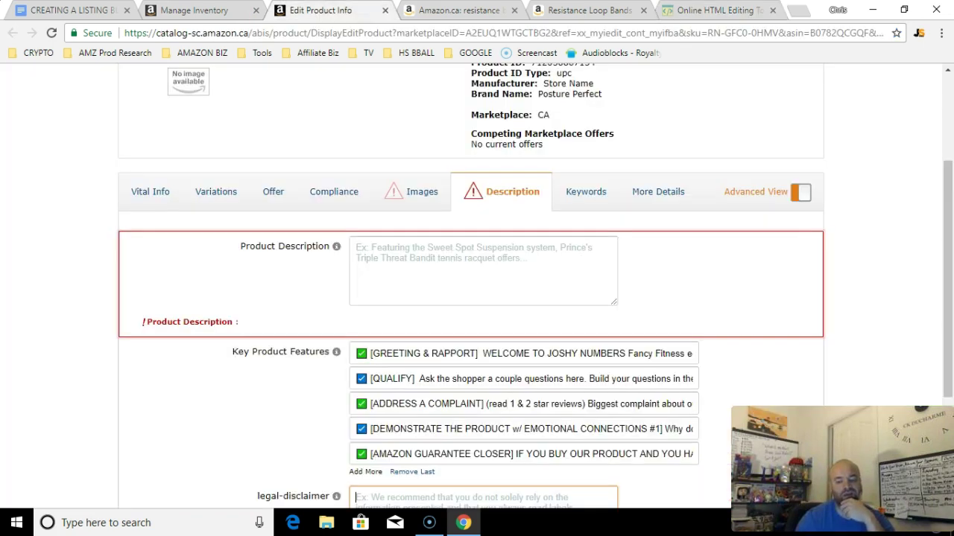
scroll(944, 241, "down", 1)
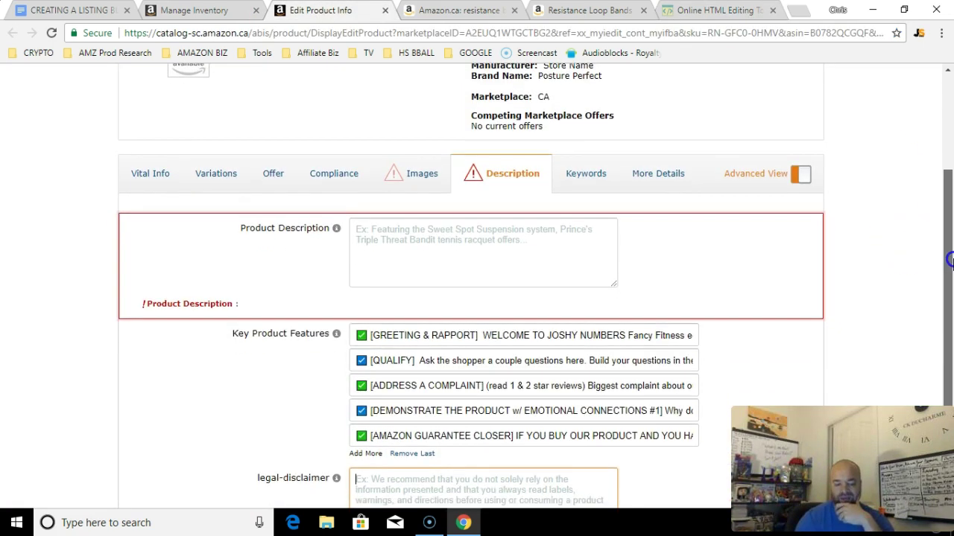
scroll(950, 249, "up", 1)
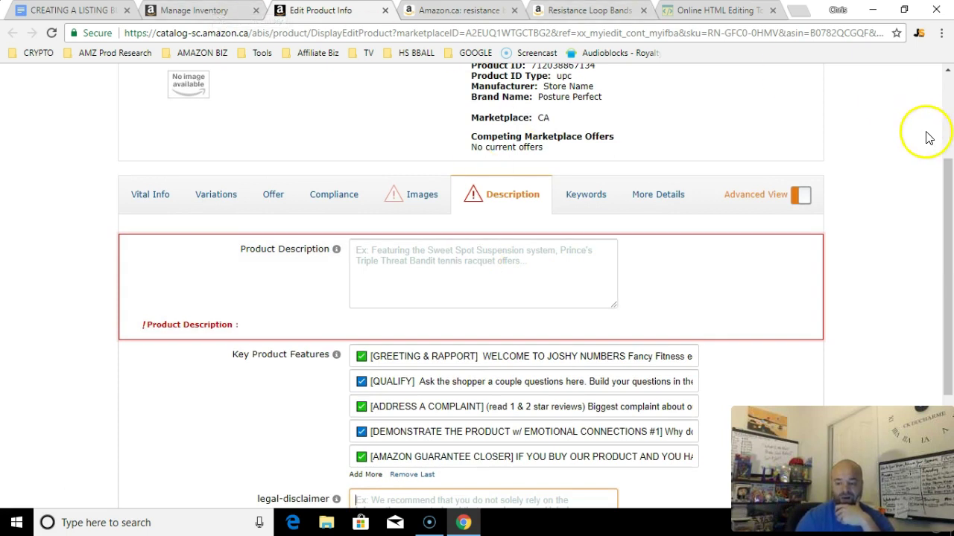
- Scroll the cheat sheet to the testimonial, FAQ and bullet-point description strategies
left_click(42, 9)
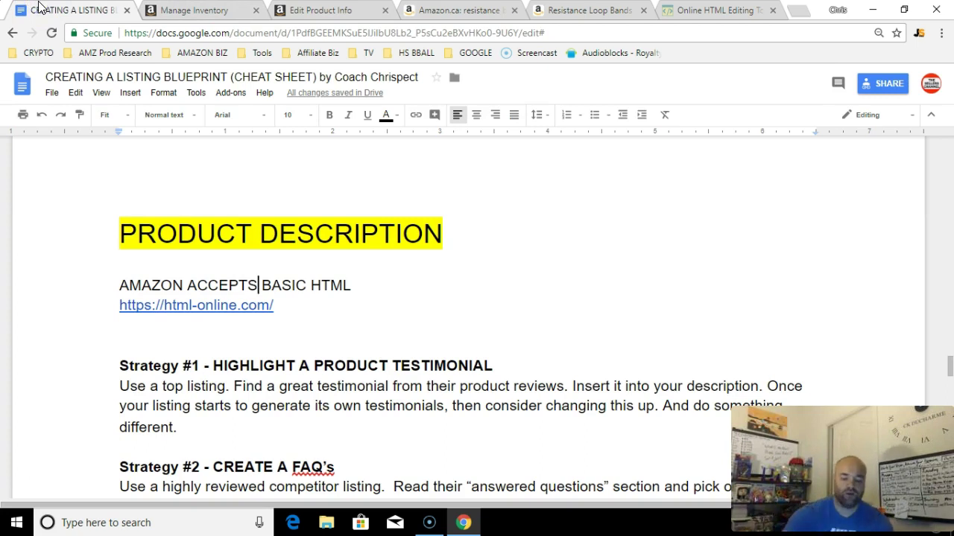
scroll(653, 196, "down", 3)
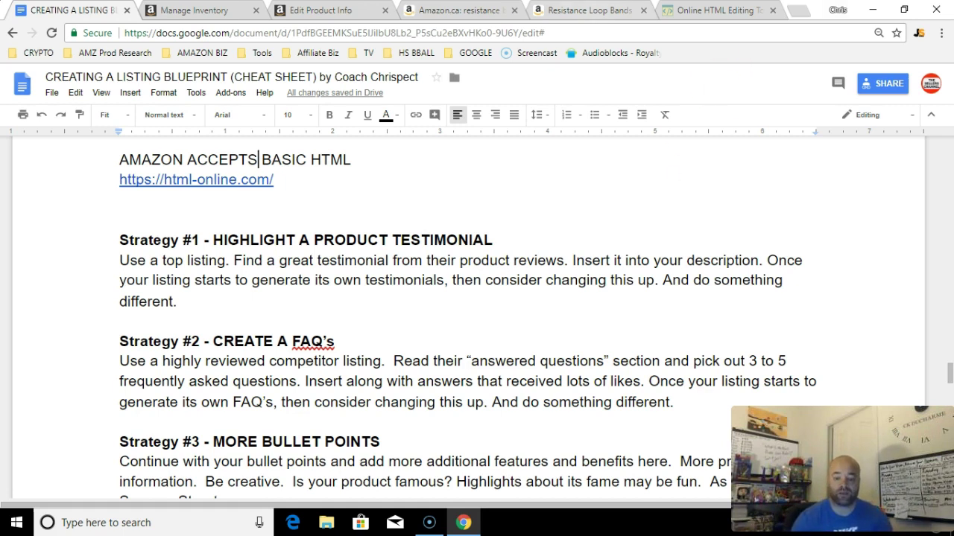
- Open the Resistance Loop Bands' 282 customer reviews and filter to the 236 five-star ones
left_click(589, 10)
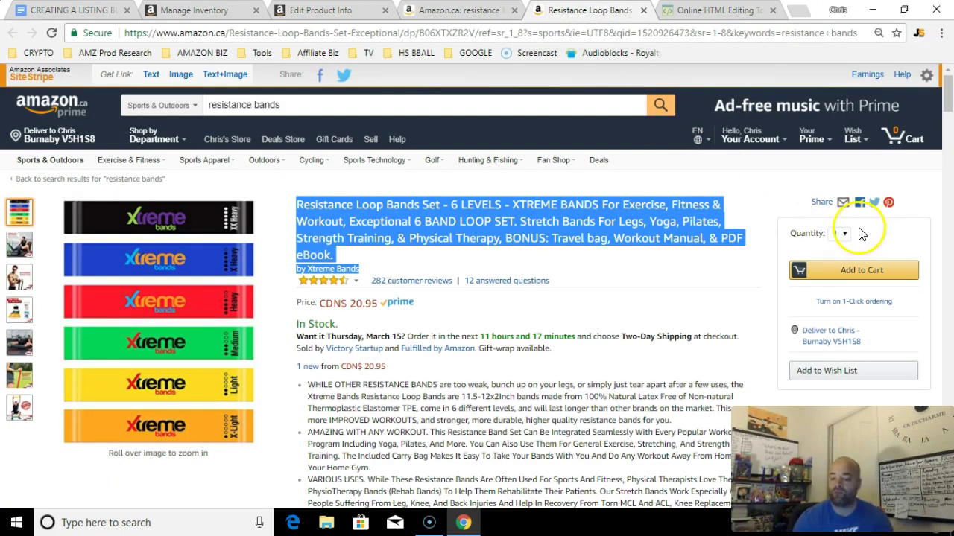
left_click(950, 128)
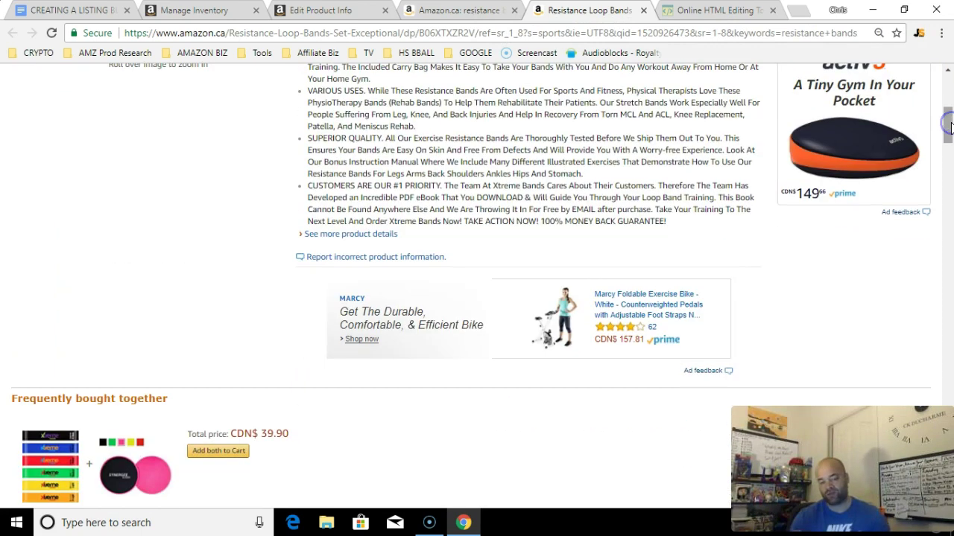
scroll(234, 383, "up", 8)
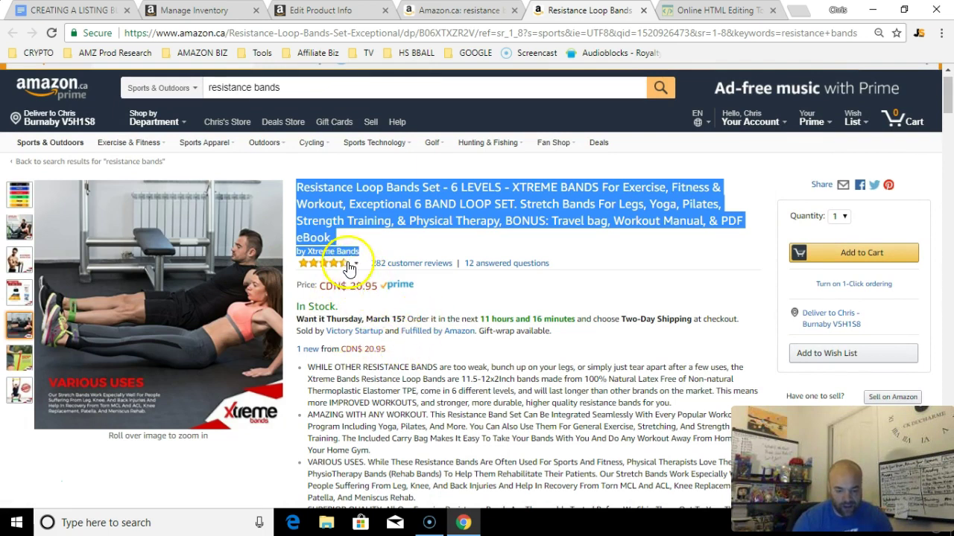
left_click(397, 266)
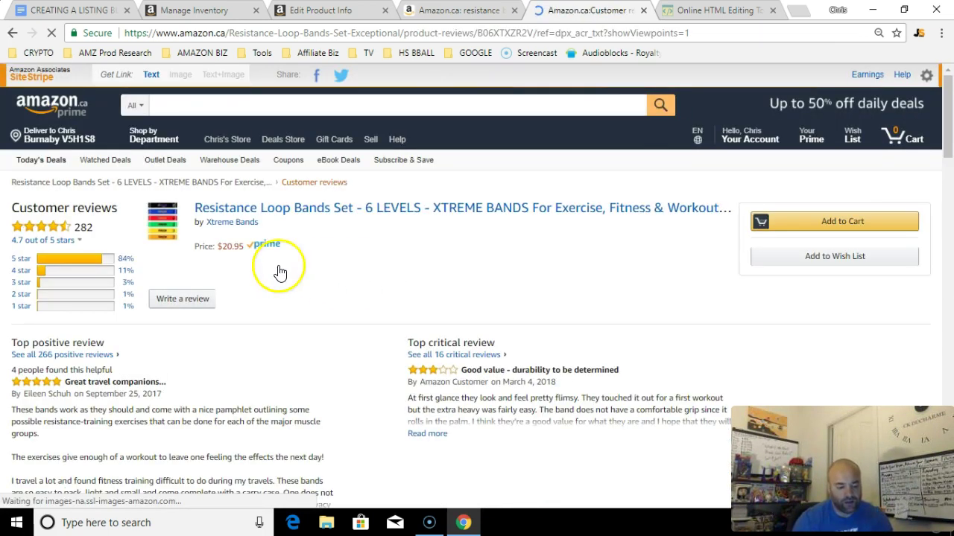
left_click(20, 259)
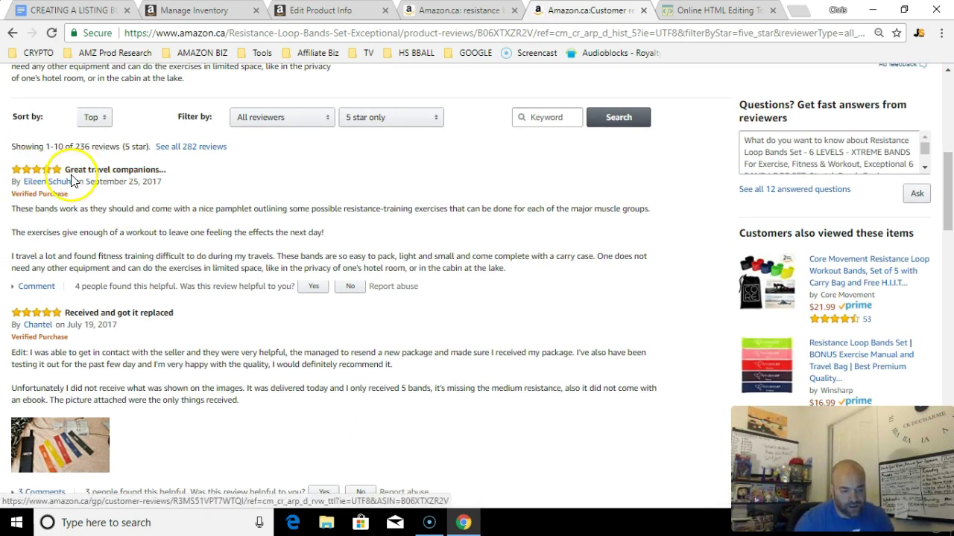
left_click(66, 173)
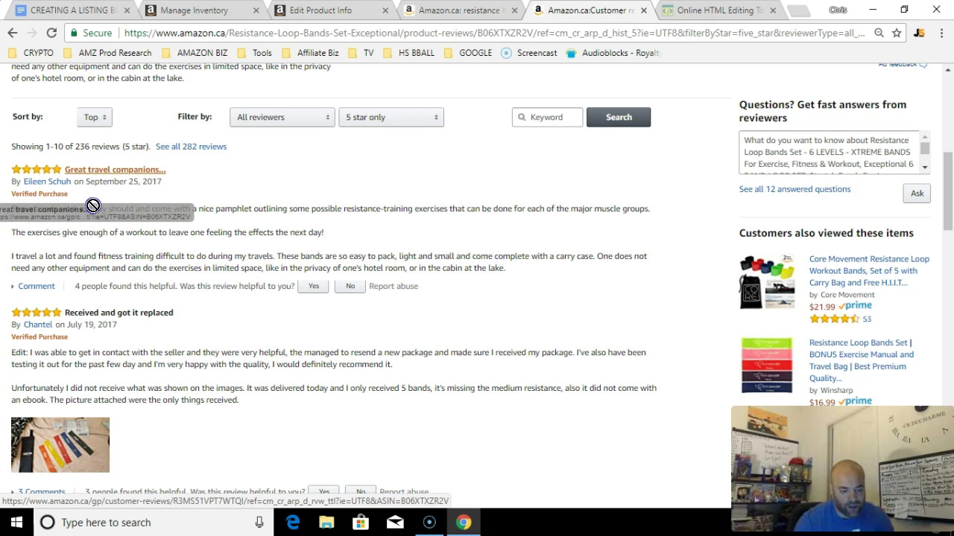
left_click_drag(93, 206, 100, 205)
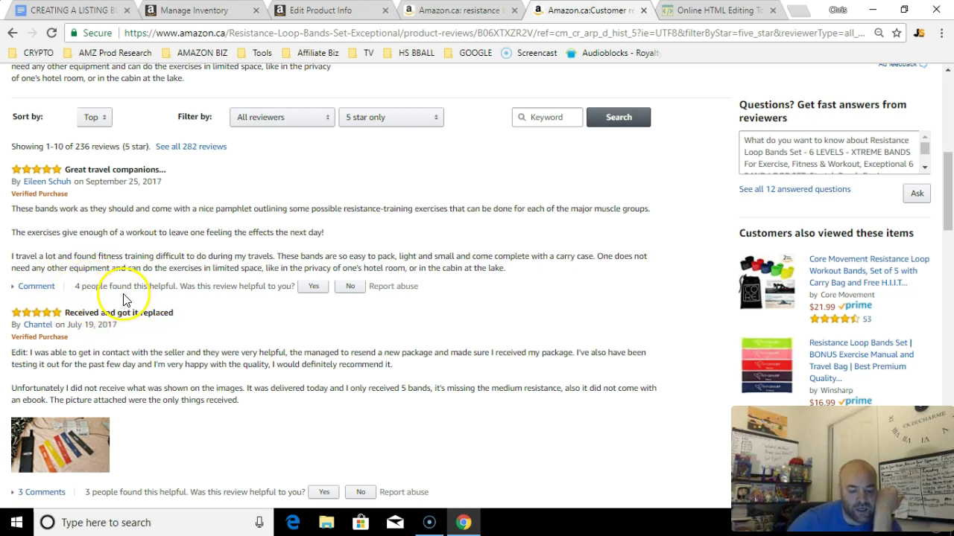
- Select the whole 'Great basic band loops with gradual increasing difficulty' review, body up to title
scroll(460, 272, "down", 6)
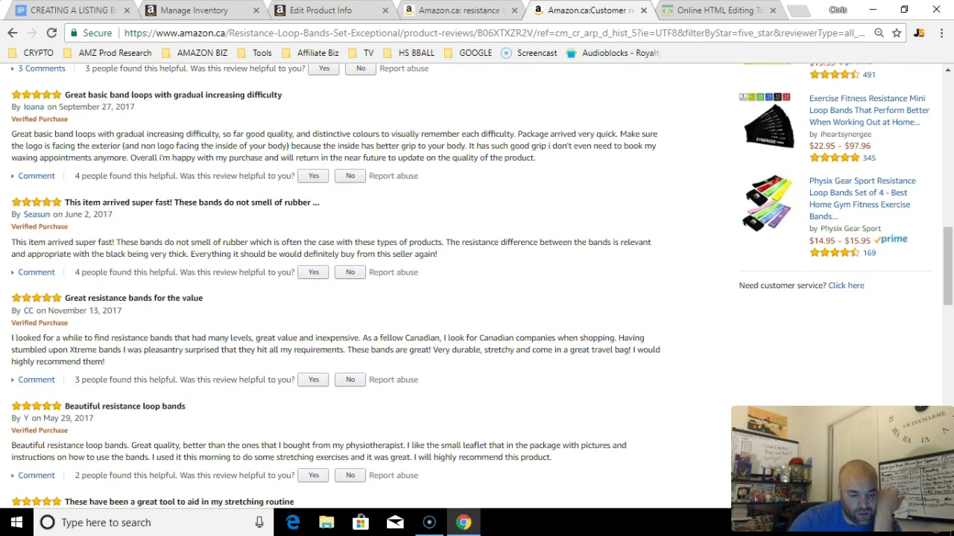
scroll(468, 191, "down", 5)
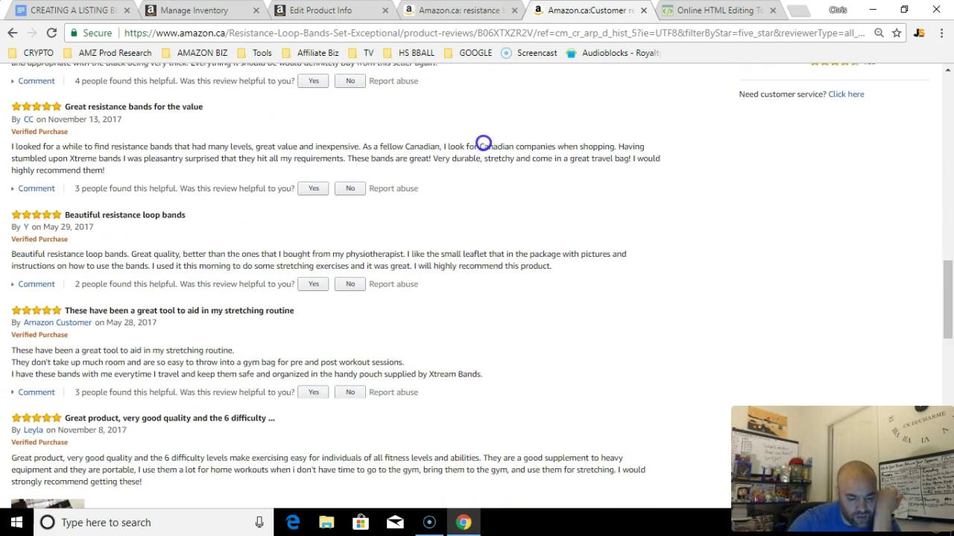
scroll(507, 160, "down", 1)
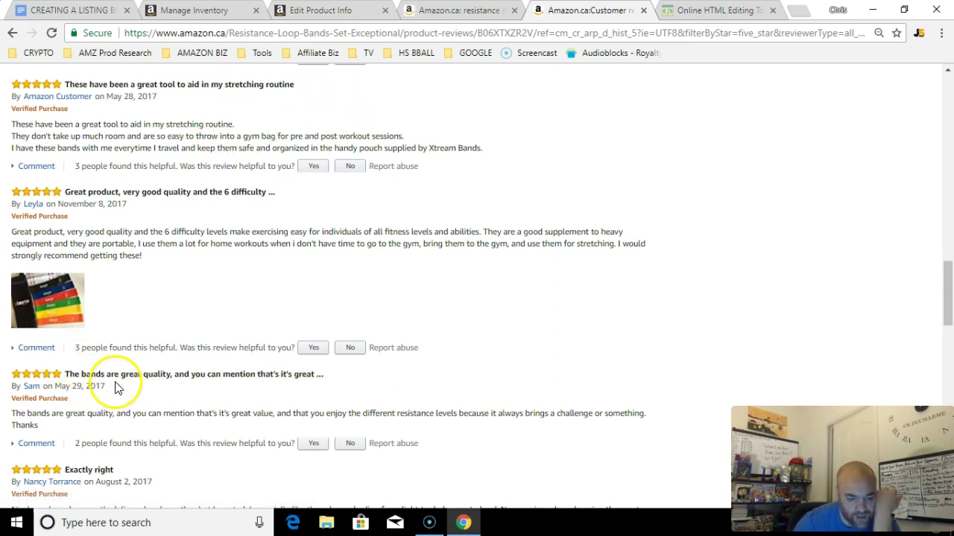
scroll(549, 266, "down", 3)
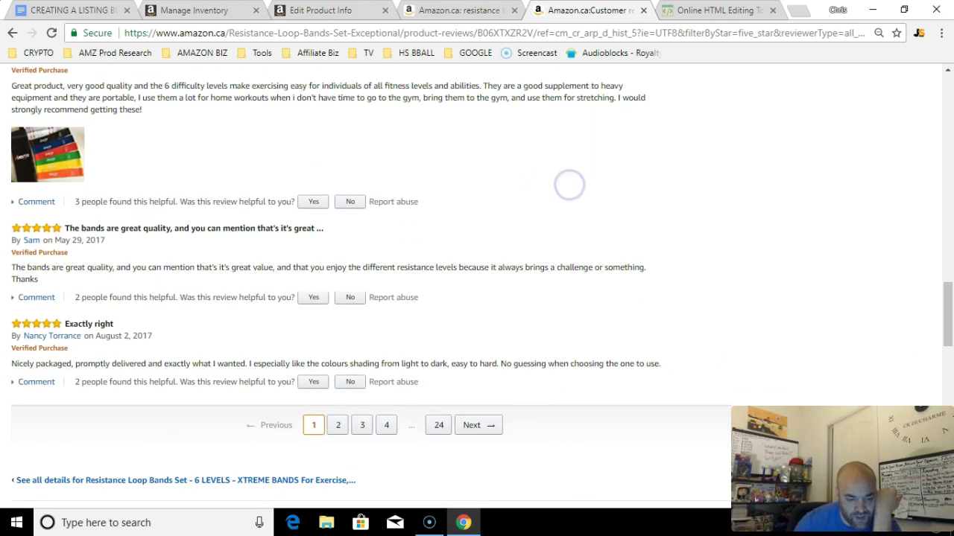
scroll(559, 398, "up", 15)
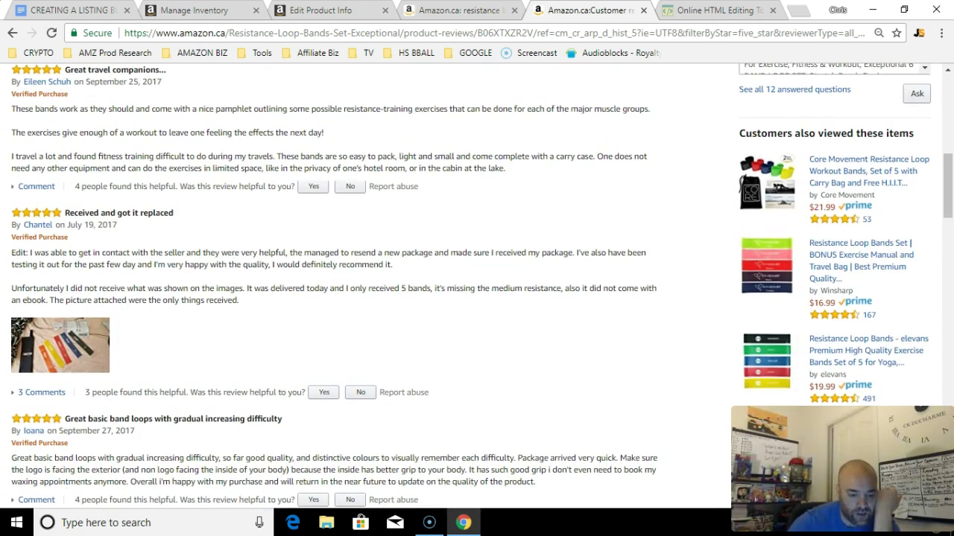
scroll(515, 245, "up", 3)
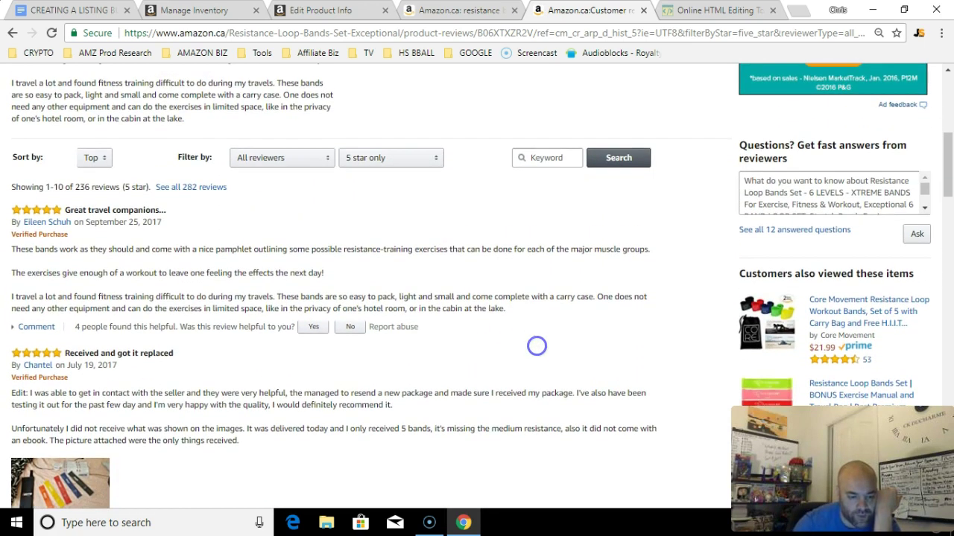
scroll(485, 213, "down", 9)
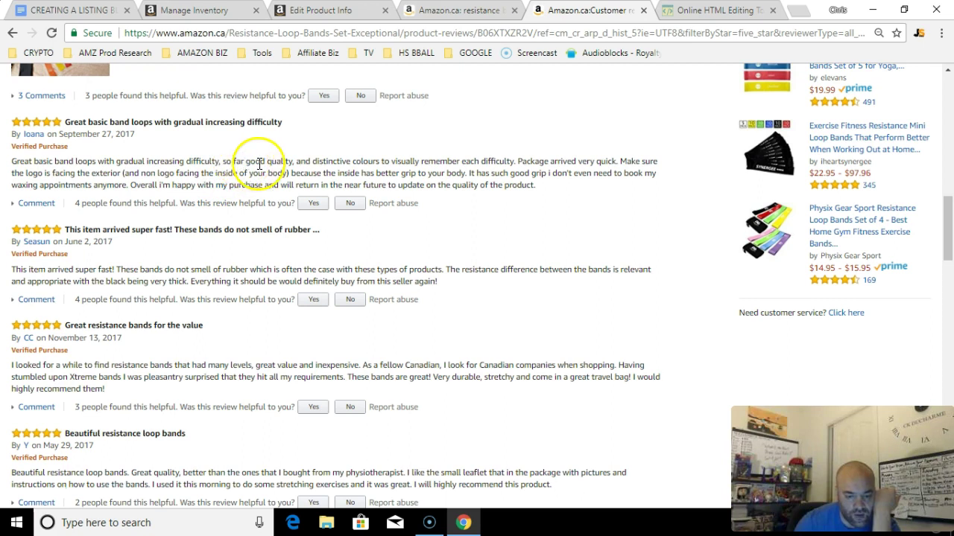
left_click(66, 123)
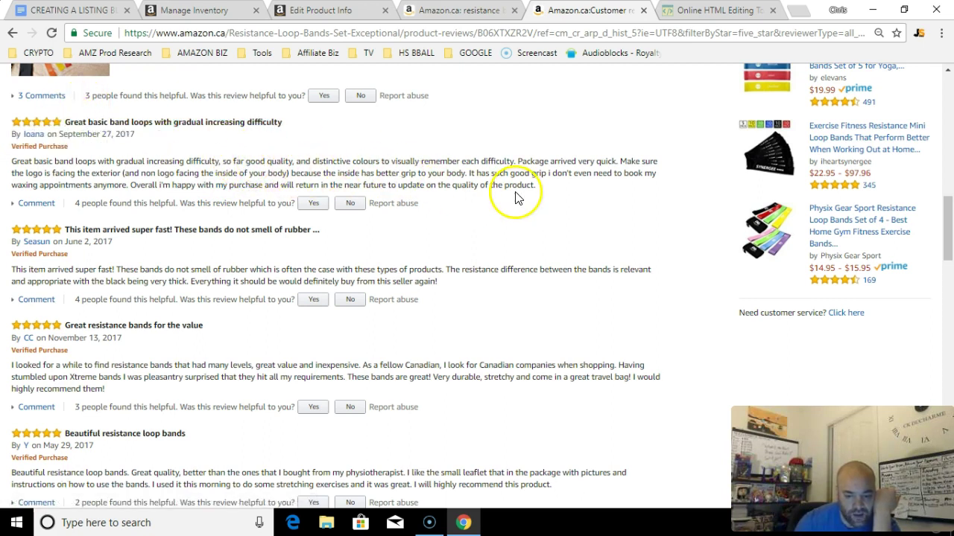
left_click_drag(542, 192, 63, 122)
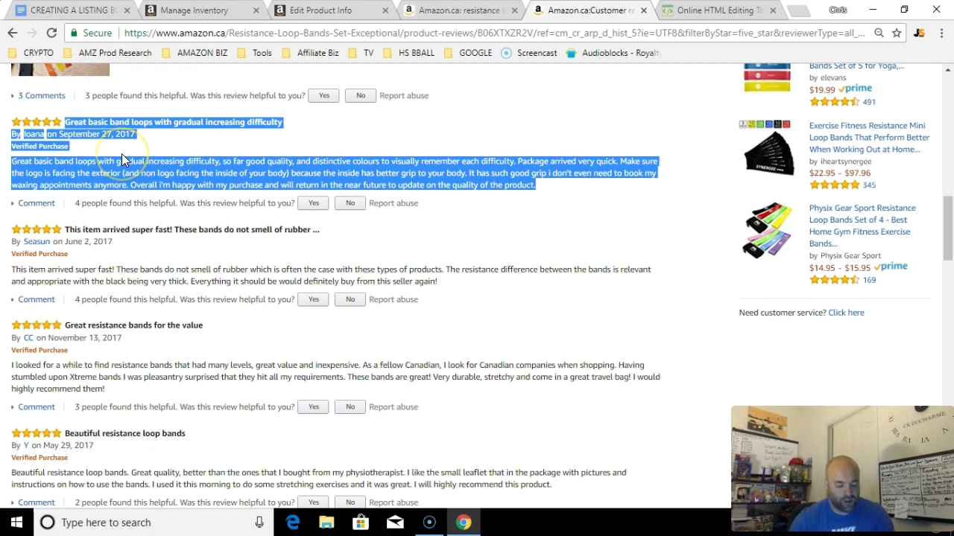
left_click(547, 199)
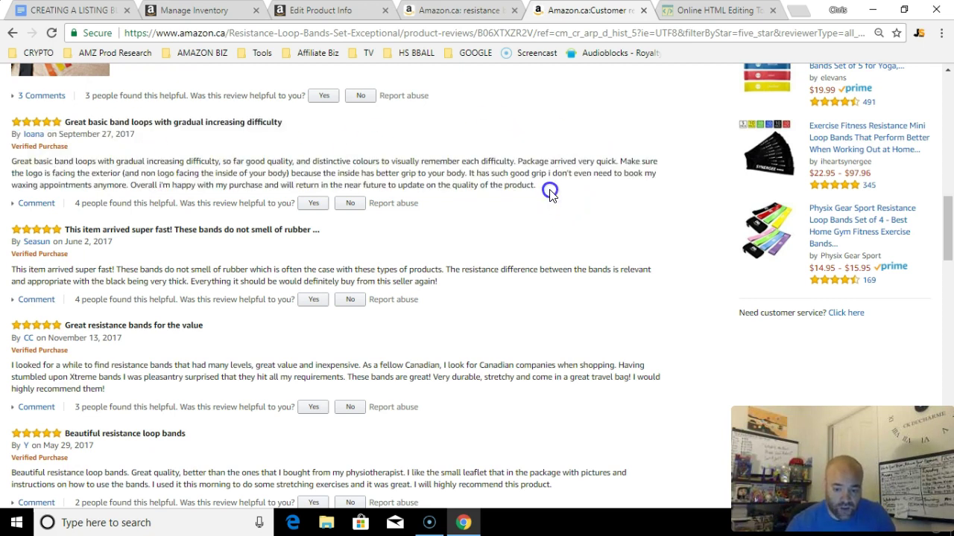
left_click_drag(552, 194, 64, 119)
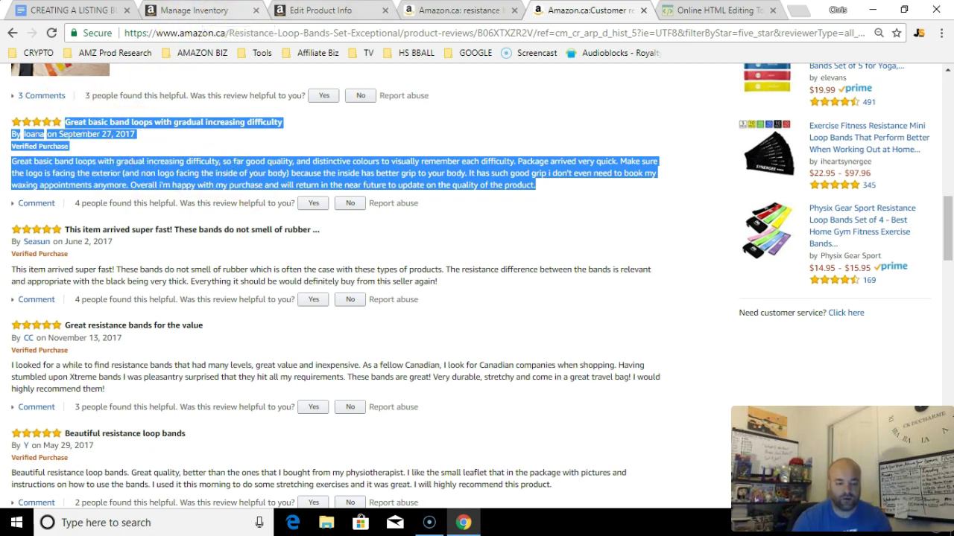
- Open the empty online HTML editor on html-online.com
left_click(222, 9)
left_click(314, 9)
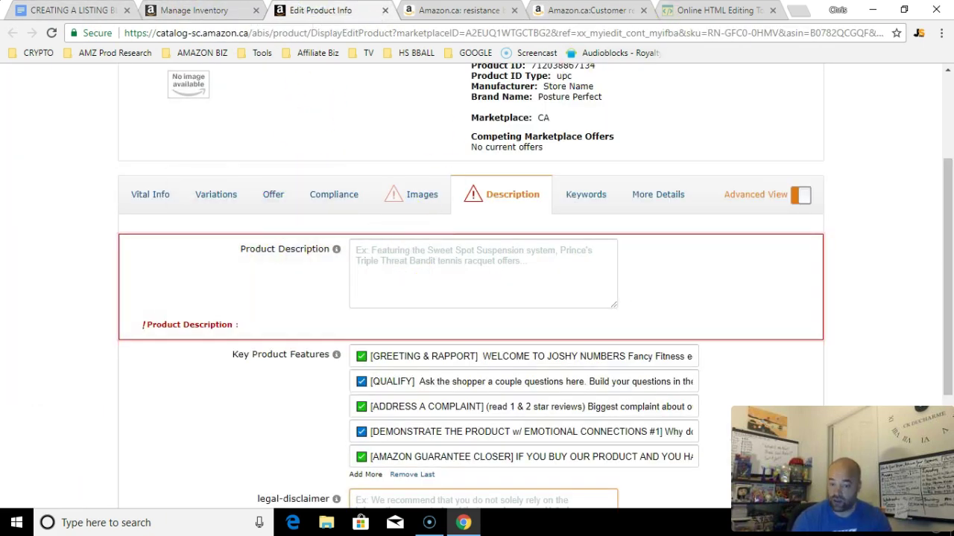
left_click(693, 9)
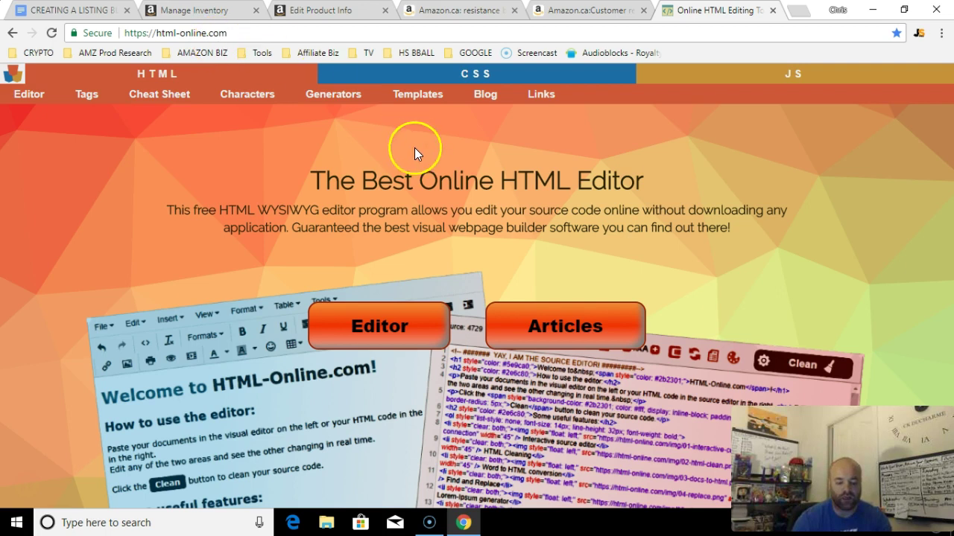
left_click(396, 327)
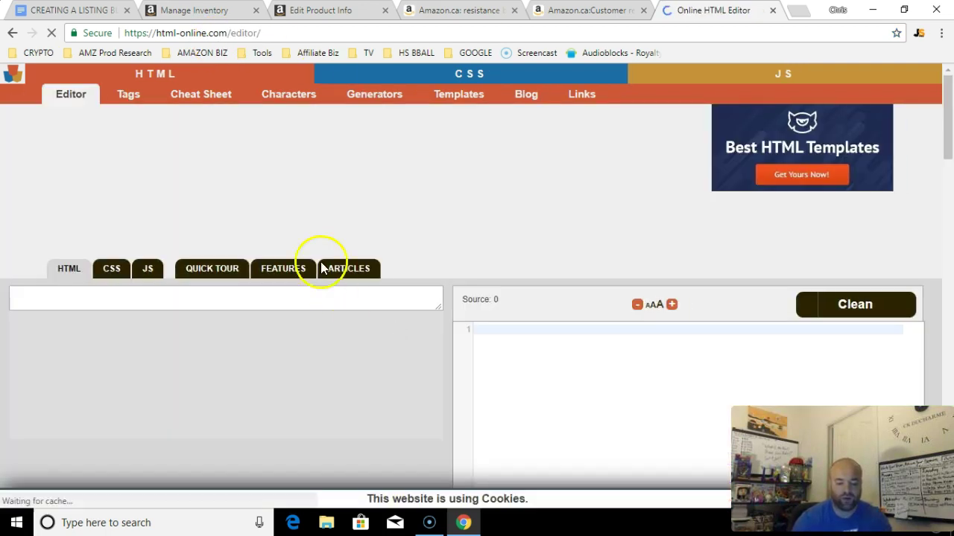
scroll(405, 253, "down", 2)
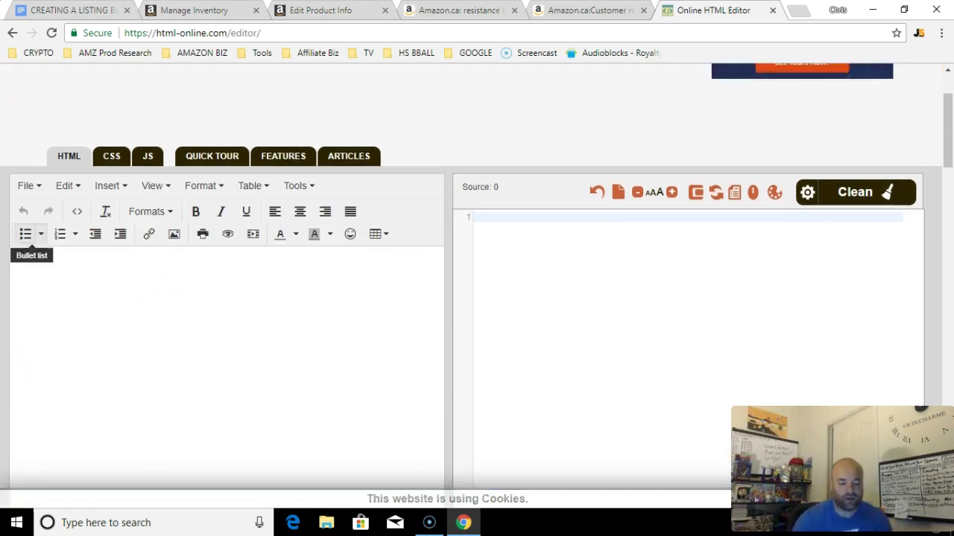
- Paste the review into the editor and clean its HTML from 2031 to 1289 characters
left_click(81, 315)
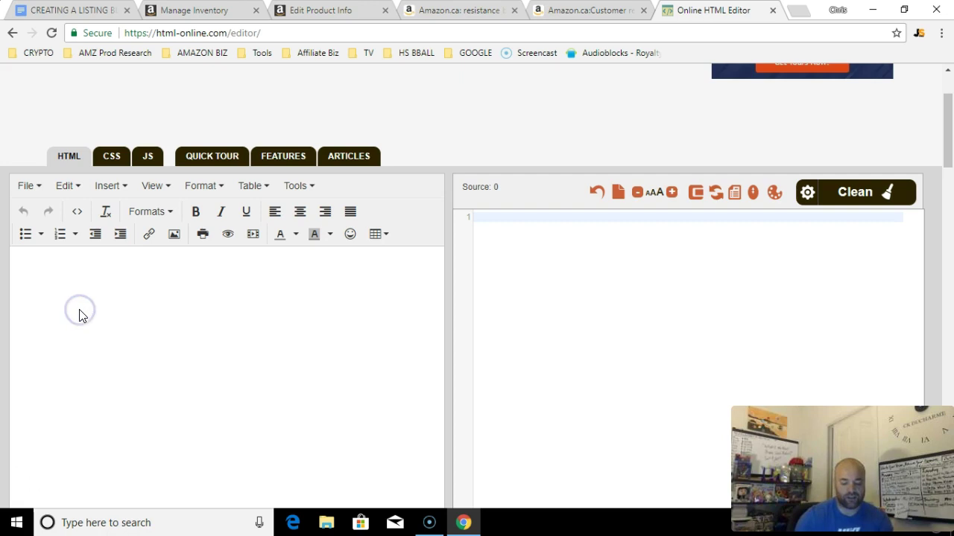
type("Great basic band loops with gradual increasing difficulty ByIoanaon September 27, 2017 Verified Purchase Great basic band loops with gradual increasing difficulty, so far good quality, and distinctive colours to visually remember each difficulty. Package arrived very quick. Make sure the logo is facing the exterior (and non logo facing the inside of your body) because the inside has better grip to your body. It has such good grip i don't even need to book my waxing appointments anymore. Overall i'm happy with my purchase and will return in the near future to update on the quality of the product.")
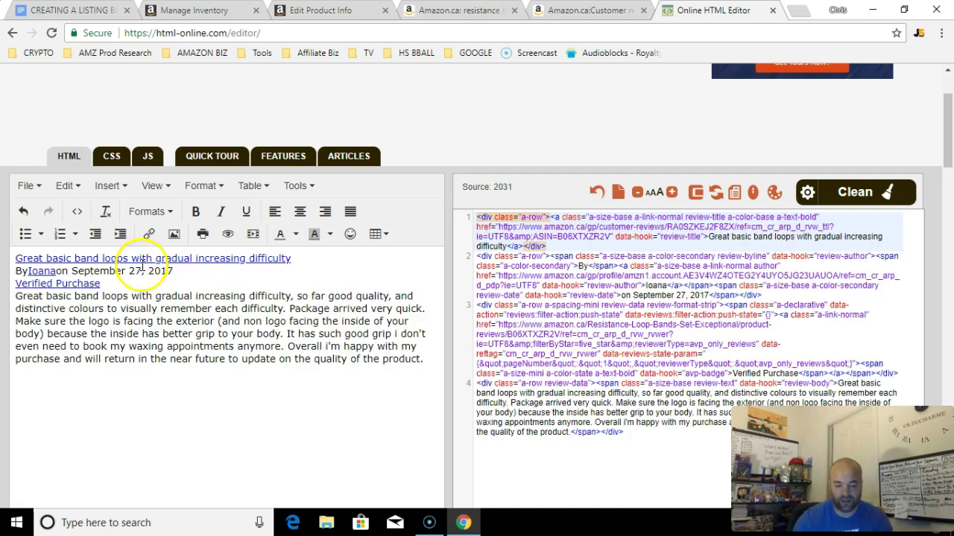
left_click(873, 196)
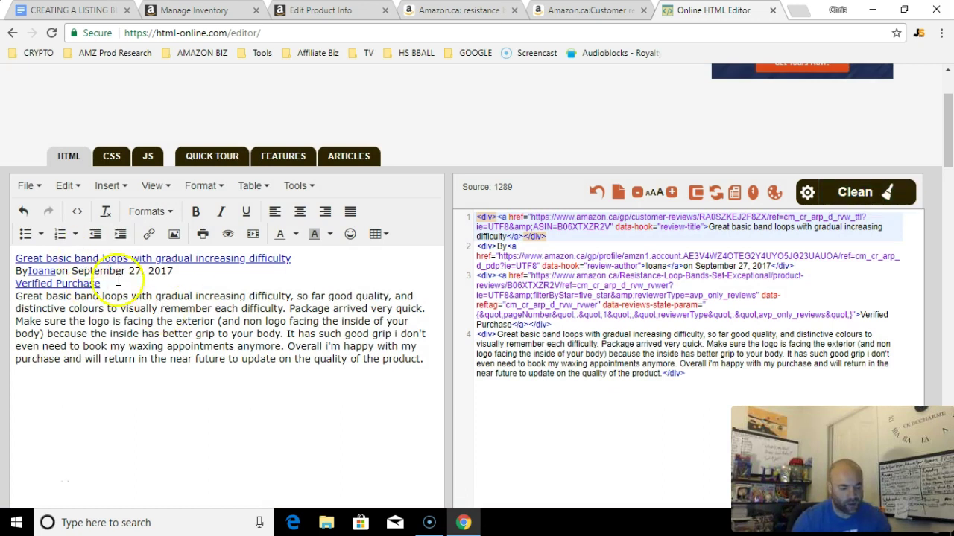
key("ctrl+minus")
key("ctrl+minus")
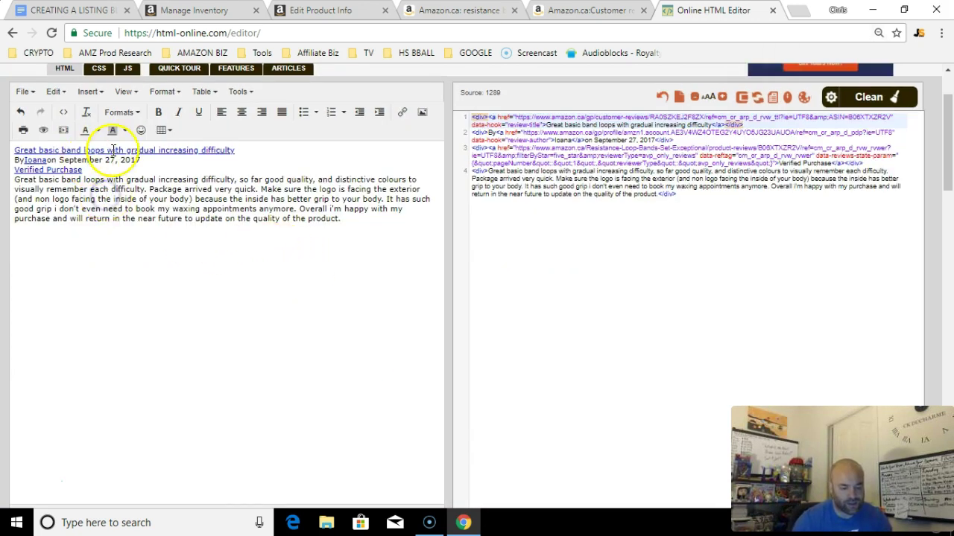
- Delete the Verified Purchase line and fix a stray letter in the reviewer's byline
left_click_drag(84, 170, 23, 169)
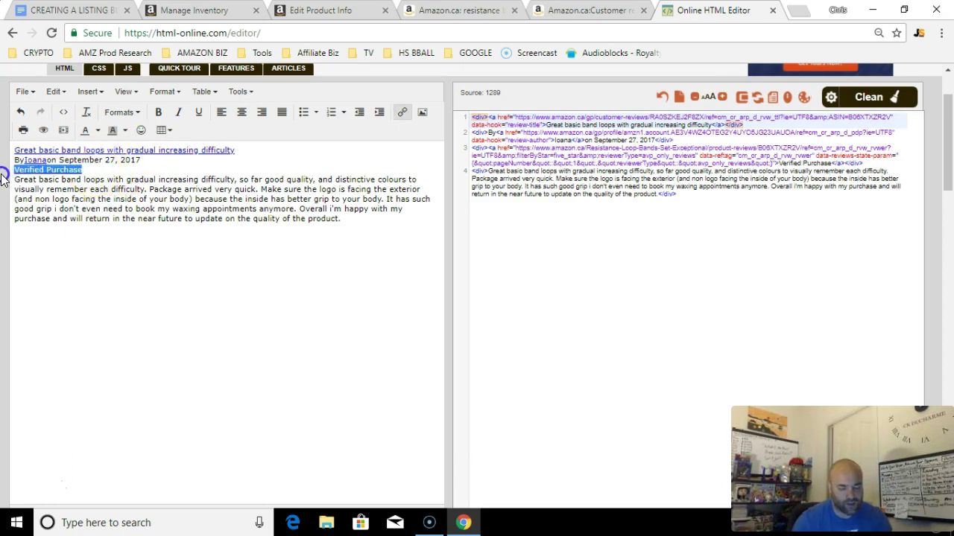
key("Delete")
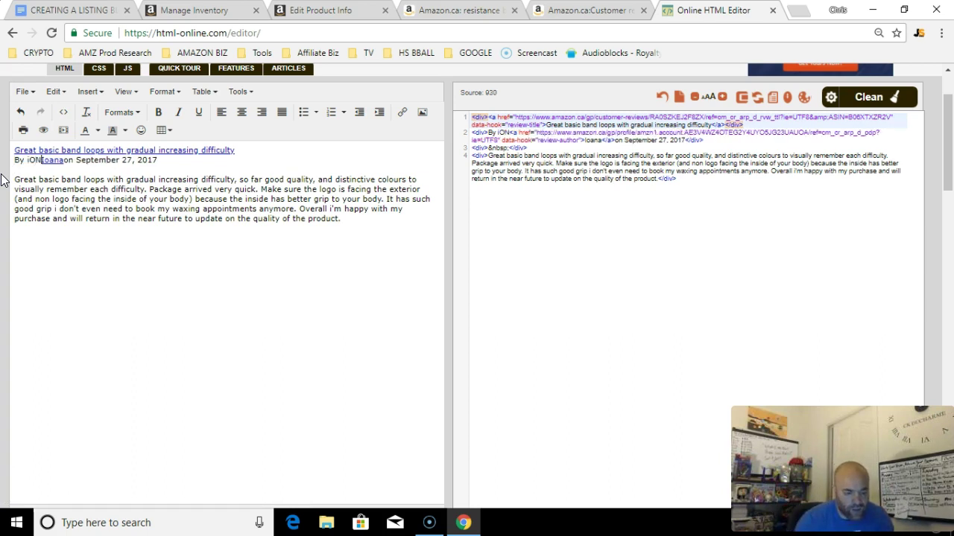
type("Iona")
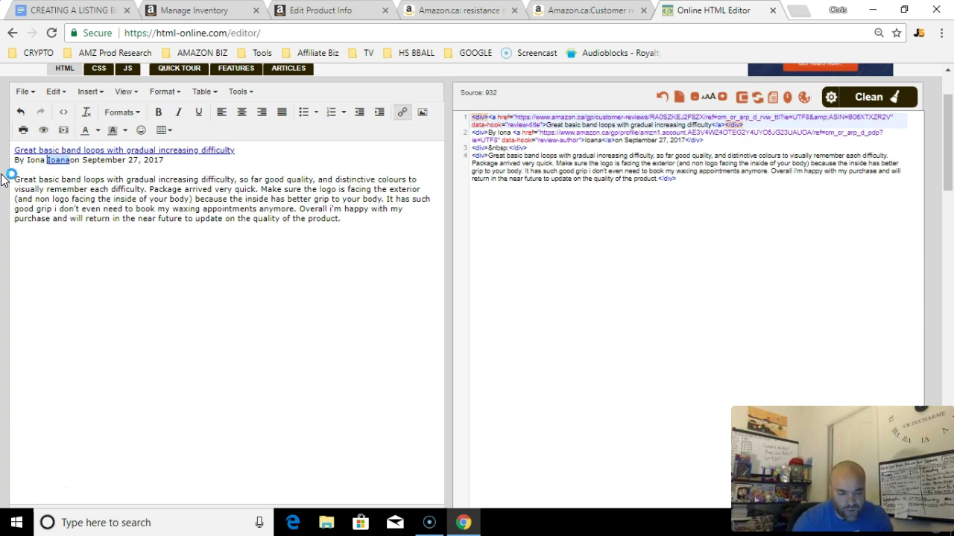
key("Delete")
key("Delete")
key("Delete")
key("Delete")
key("Delete")
key("Delete")
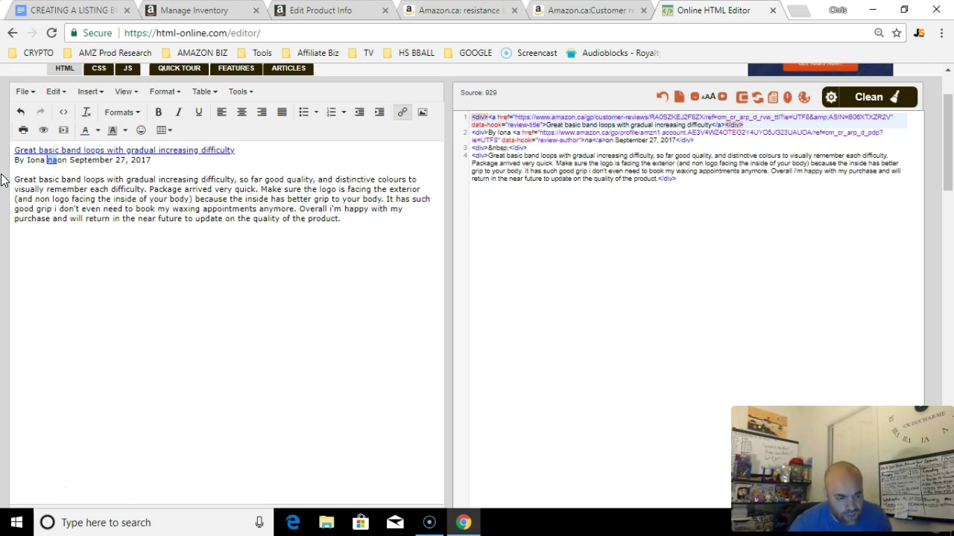
type("o")
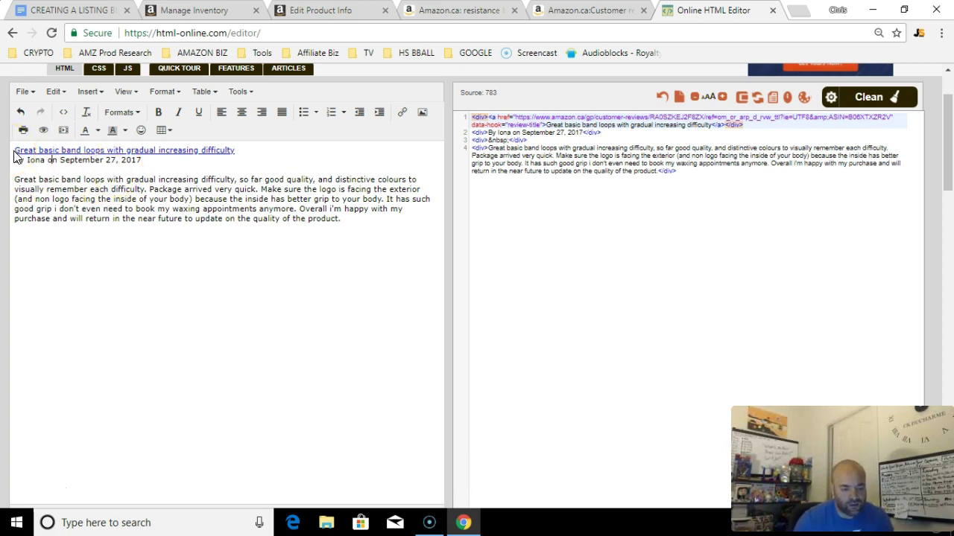
- Add a plain-text copy of the title 'Great basic band loops with gradual increasing difficulty' below the review
triple_click(21, 154)
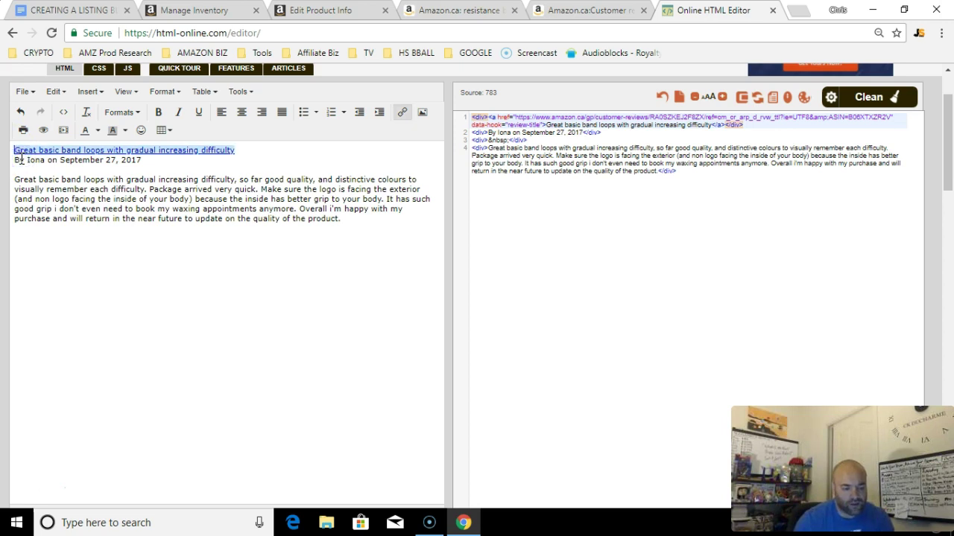
type("Great basic ")
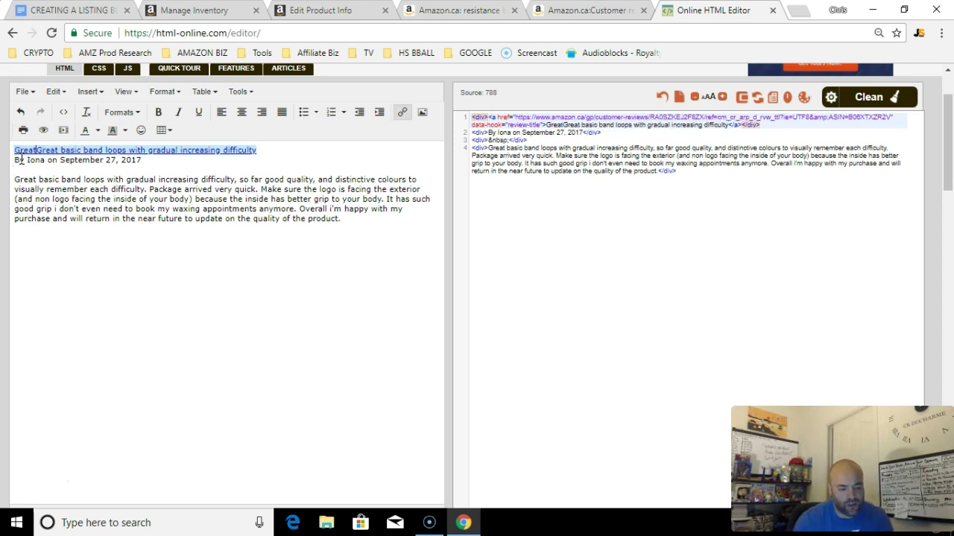
type("band loops")
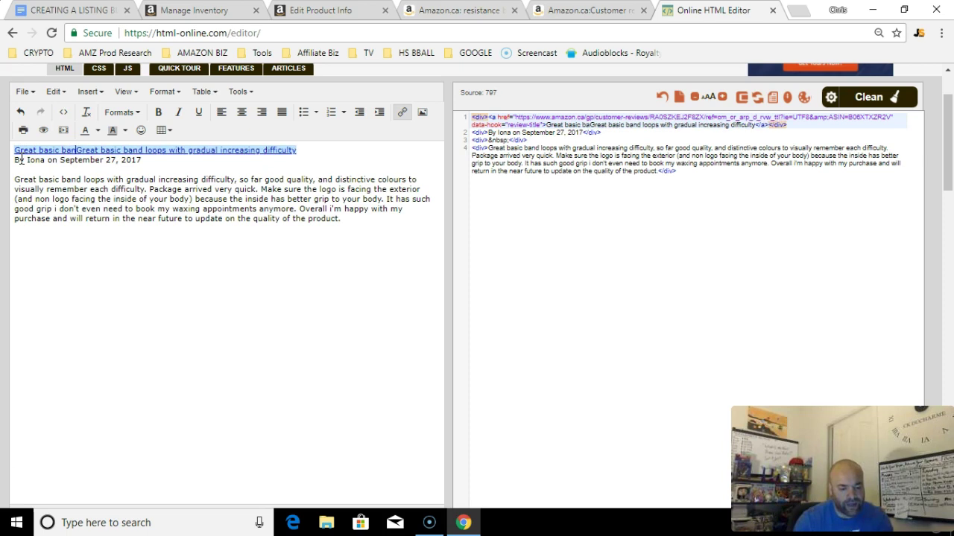
type(" with ")
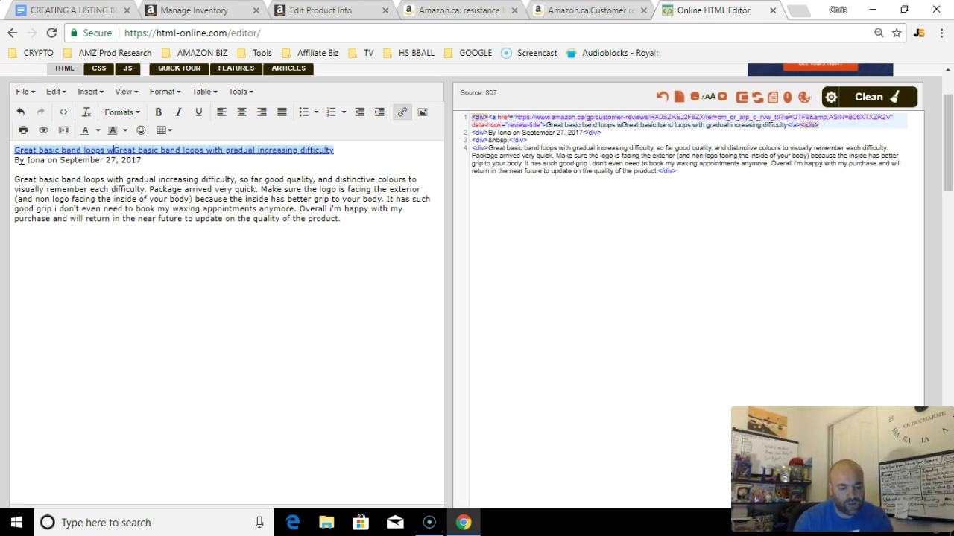
type("gradual increasing difficuG")
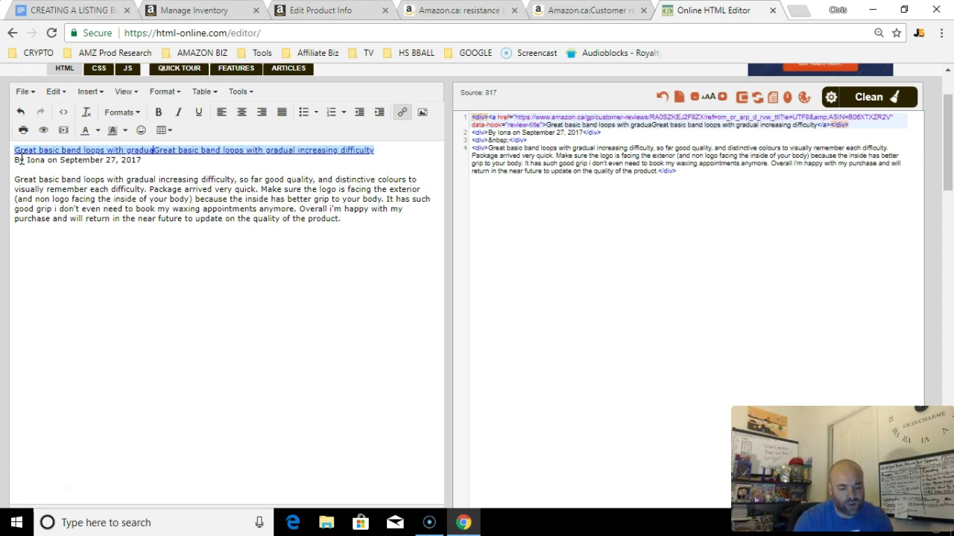
type("reat basic band loops with gradual increasing difficu")
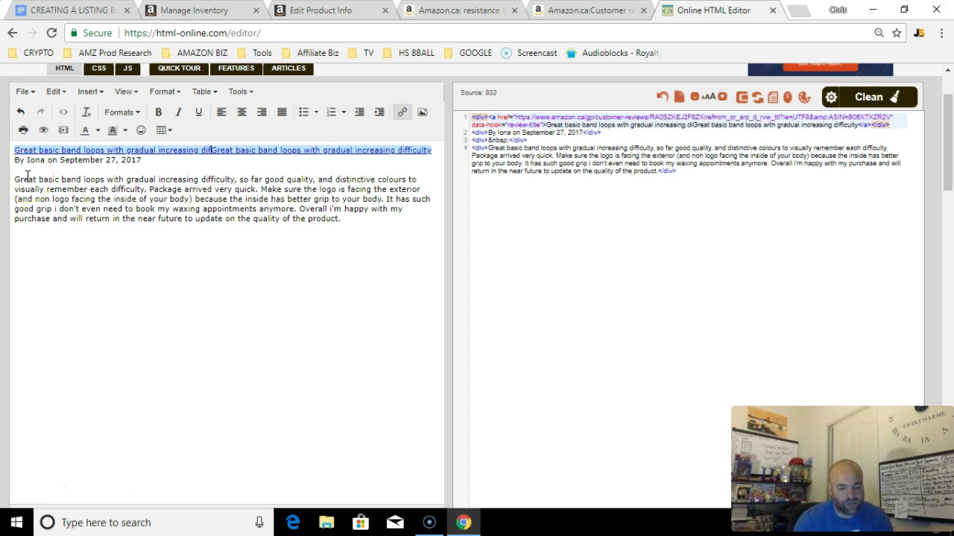
left_click(116, 252)
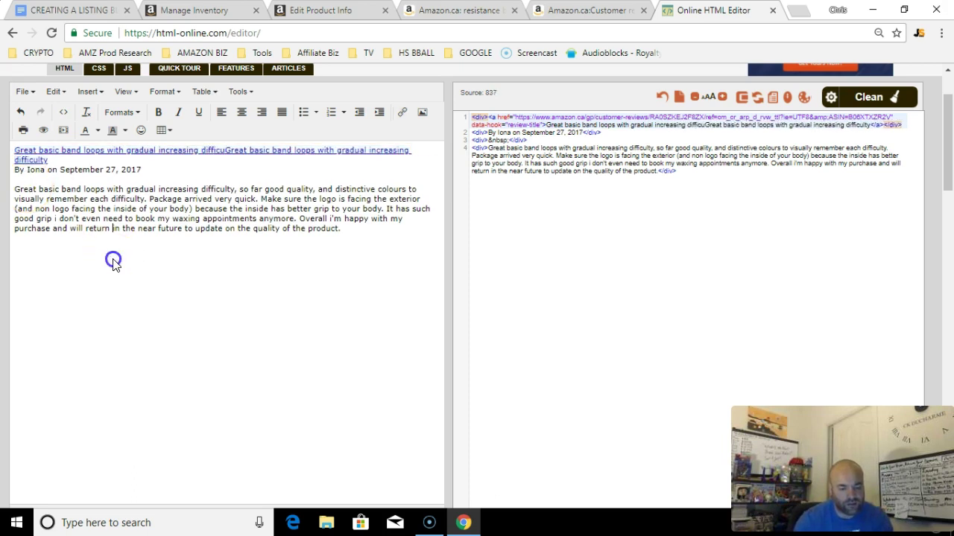
left_click(353, 232)
key("Return")
key("Return")
type("Great basic band loops with gradual increasing difficulty")
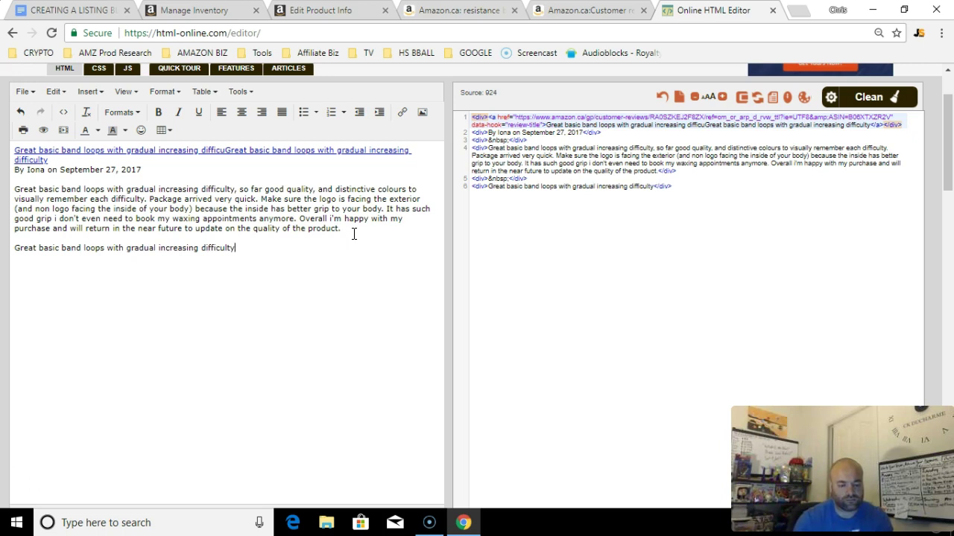
- Replace the linked top title with the plain title and delete the bottom duplicate
left_click_drag(15, 150, 68, 160)
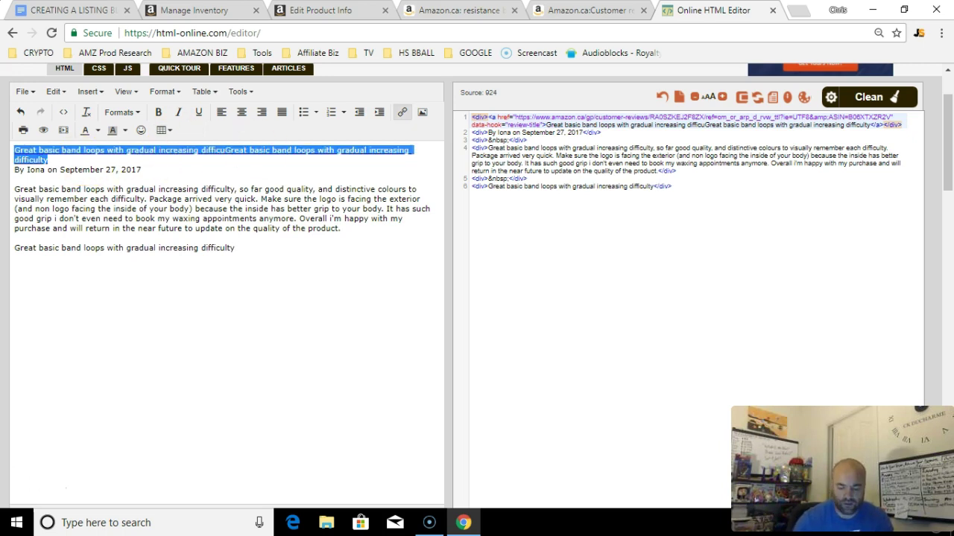
key("BackSpace")
triple_click(59, 239)
key("ctrl+c")
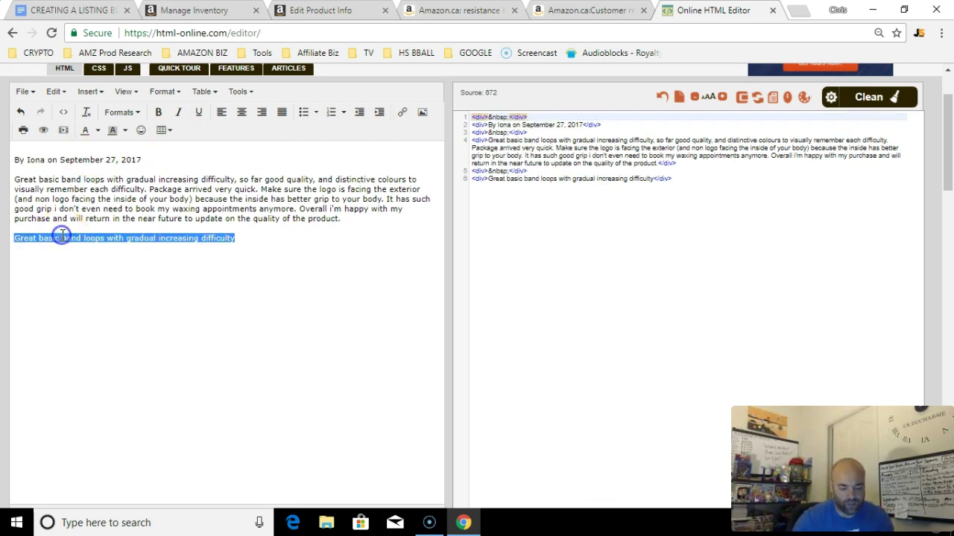
left_click(61, 146)
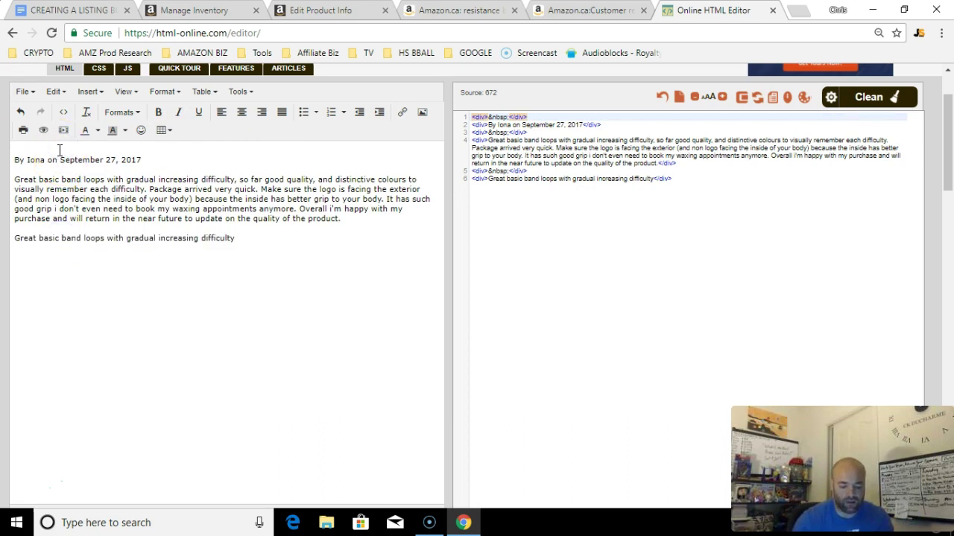
key("ctrl+v")
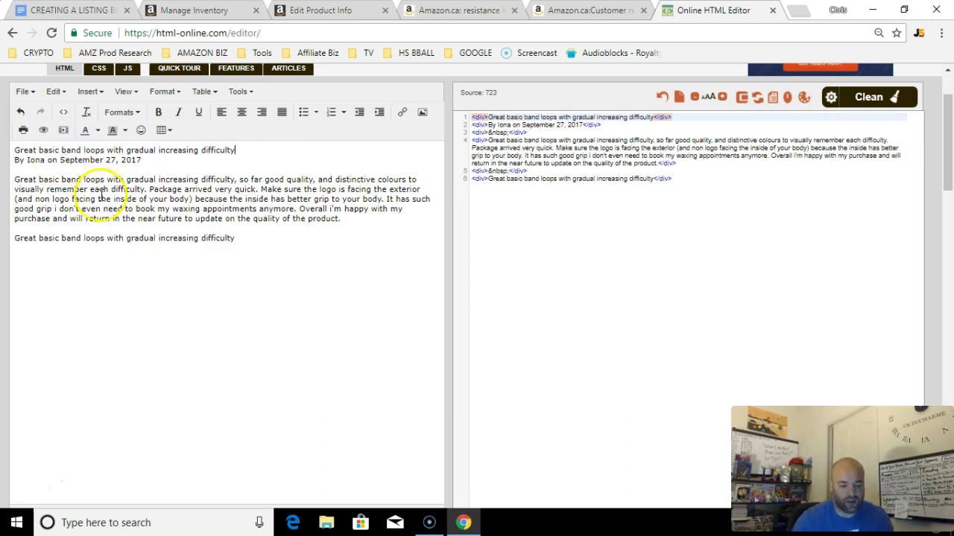
triple_click(113, 240)
key("BackSpace")
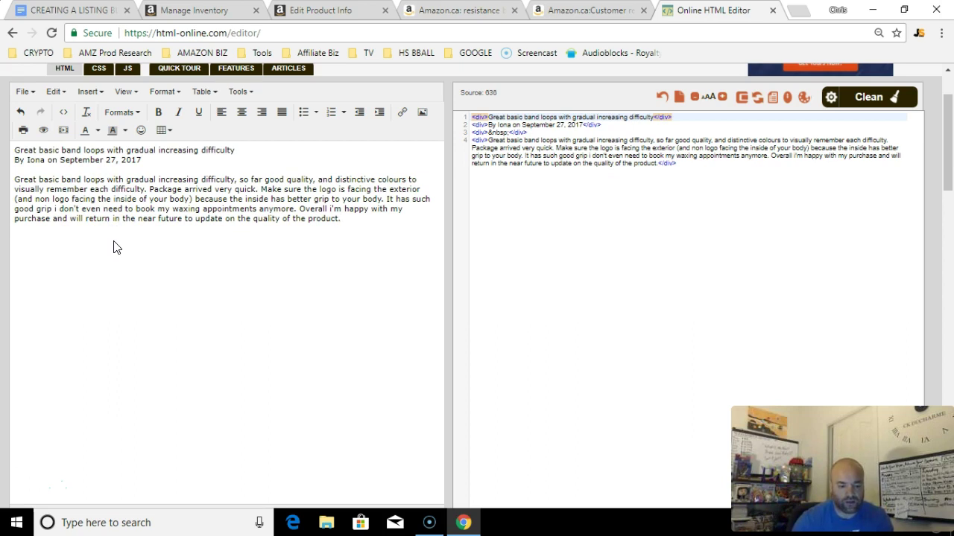
- Clean empty spacer lines to reach 636 characters, then add a blank line after the byline
triple_click(154, 154)
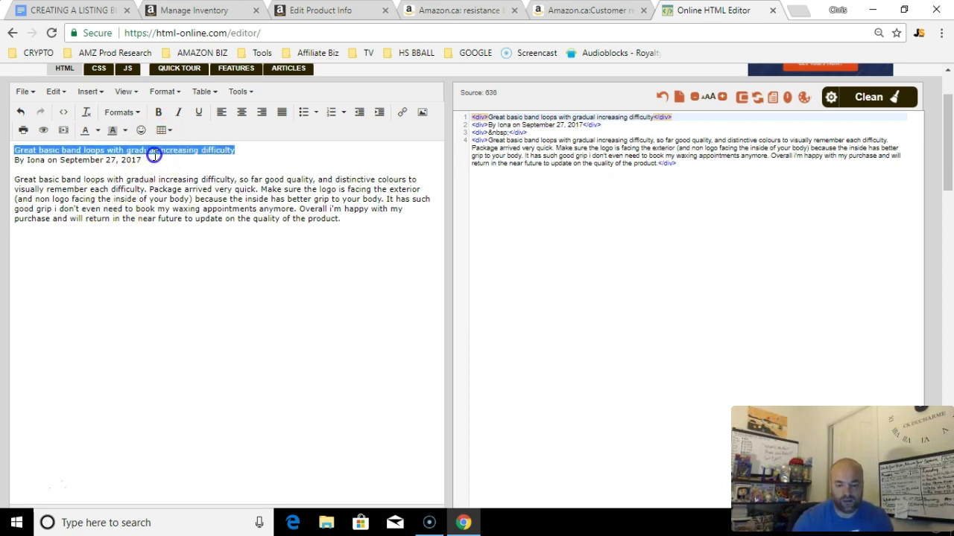
left_click(868, 104)
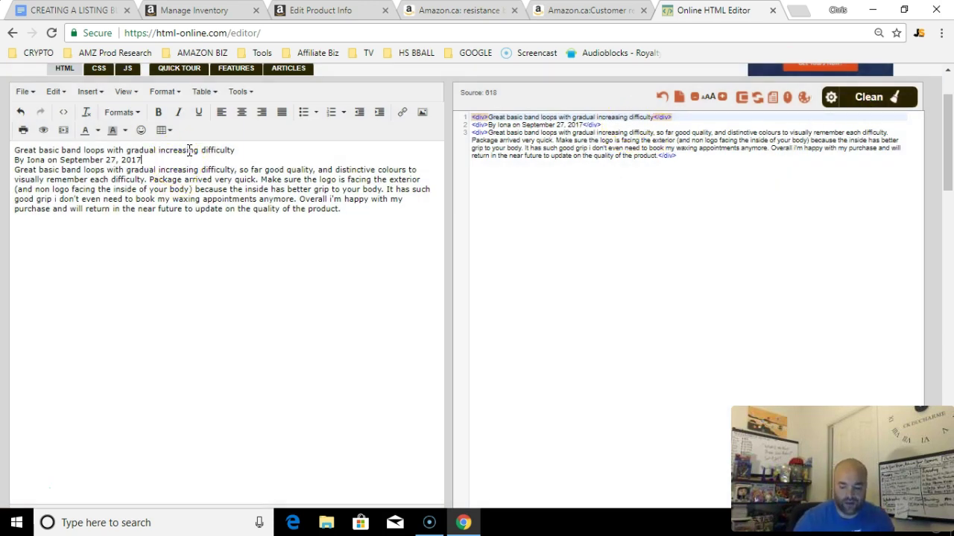
key("Return")
- Make the review title bold and the byline italic
triple_click(186, 149)
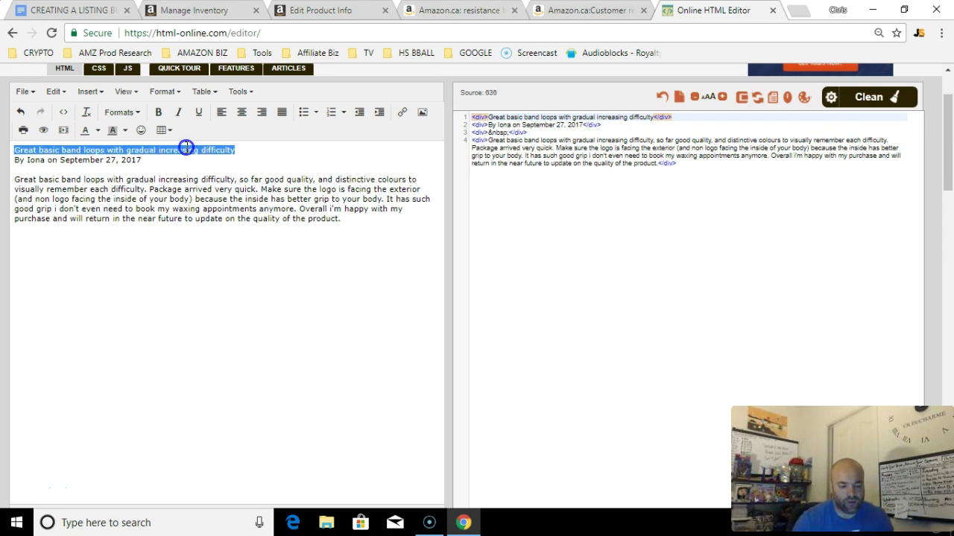
left_click(158, 114)
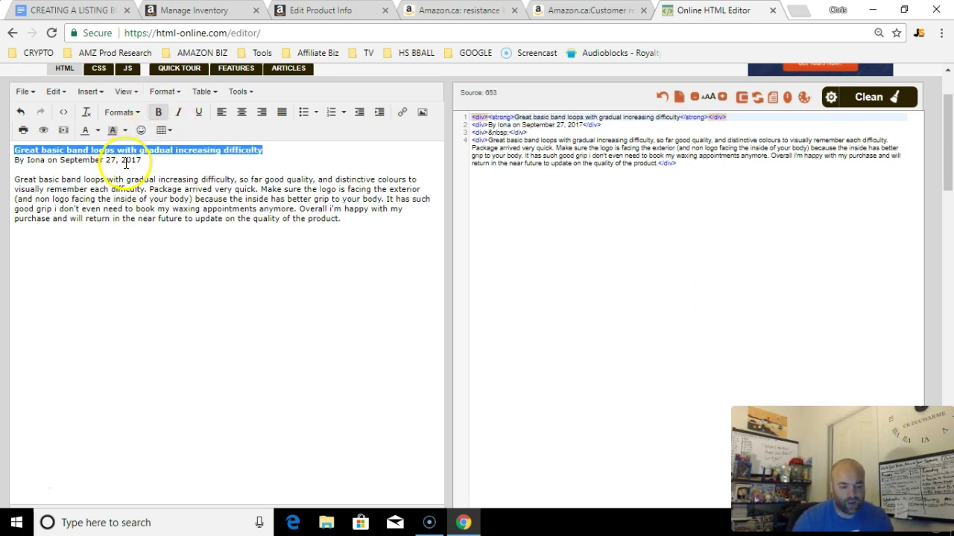
triple_click(127, 161)
left_click(181, 115)
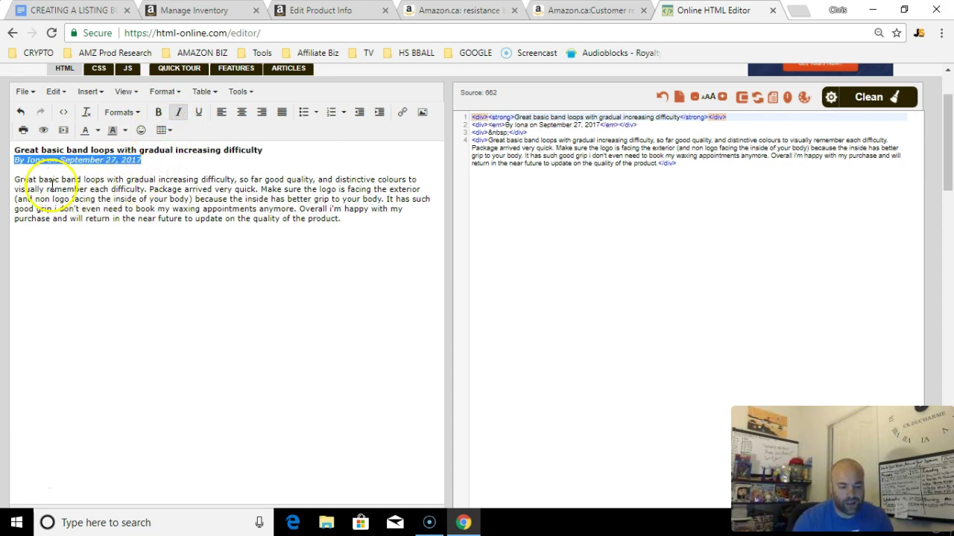
left_click(233, 224)
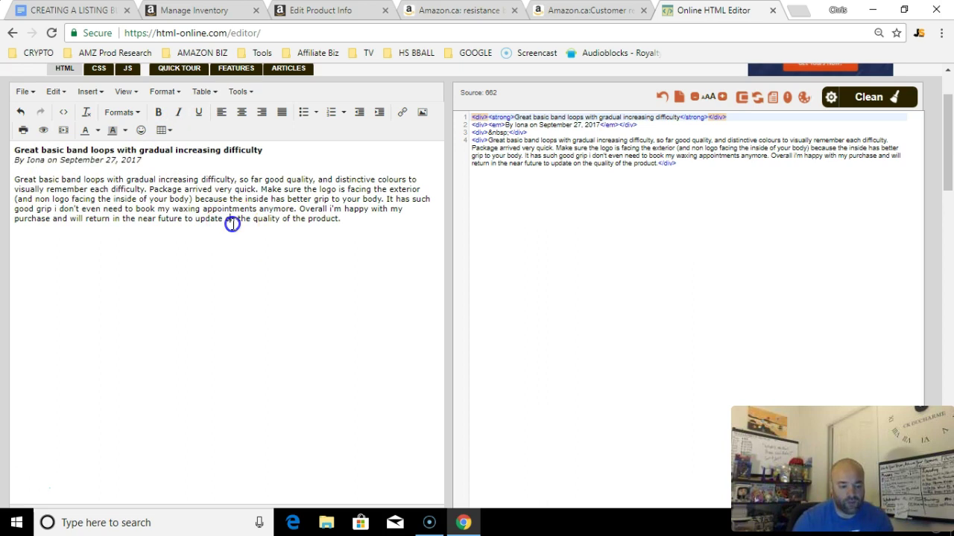
- Add a line above the title, clean spacer lines to 685 characters, and select the HTML source
left_click(15, 150)
key("Return")
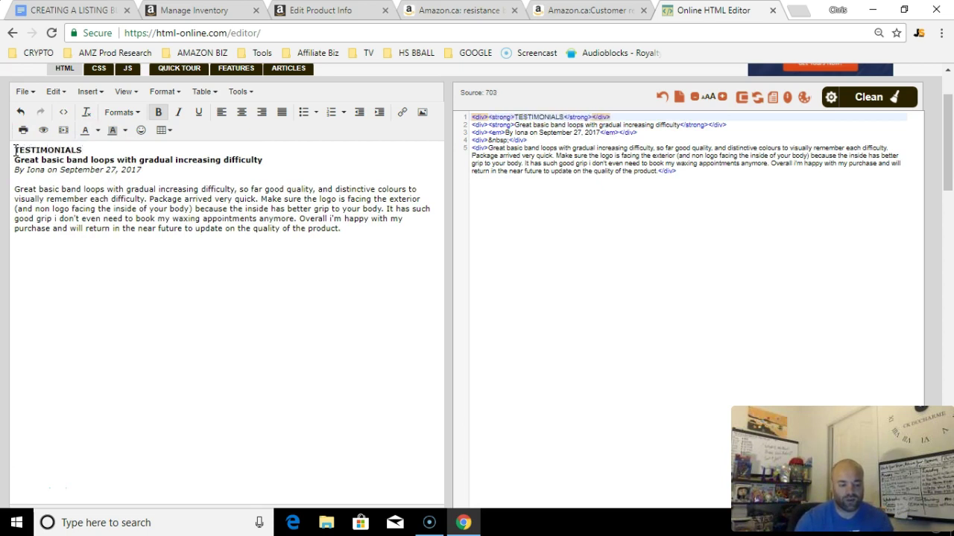
left_click_drag(375, 223, 14, 146)
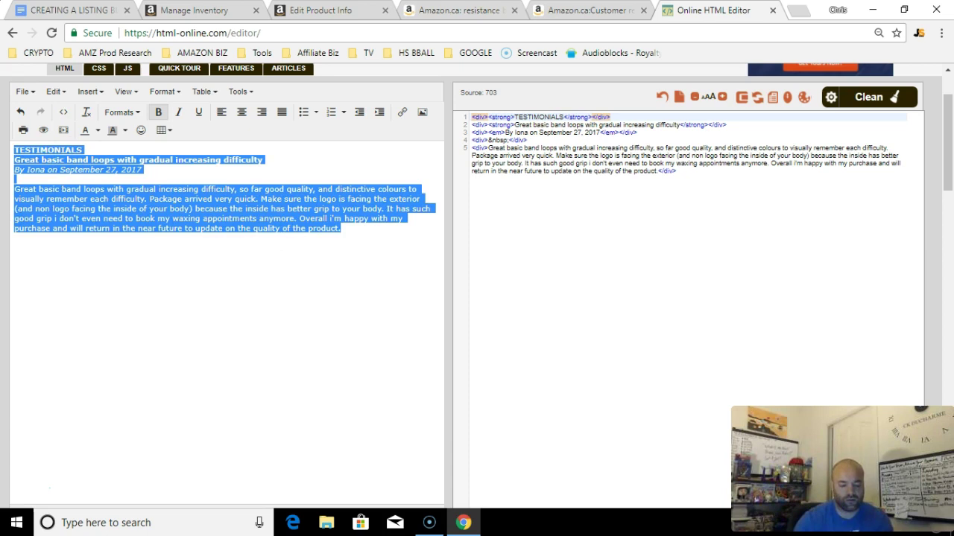
left_click(317, 242)
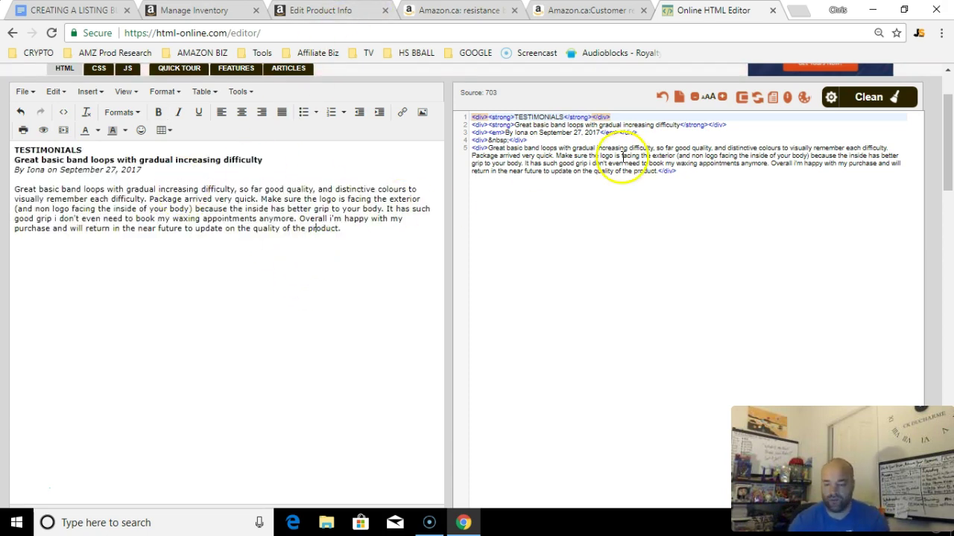
left_click(868, 98)
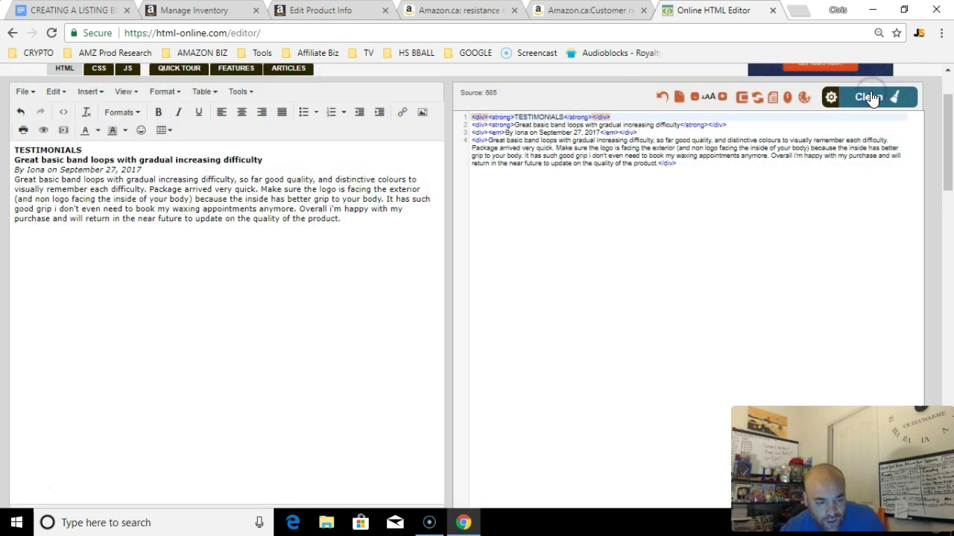
left_click_drag(767, 190, 499, 108)
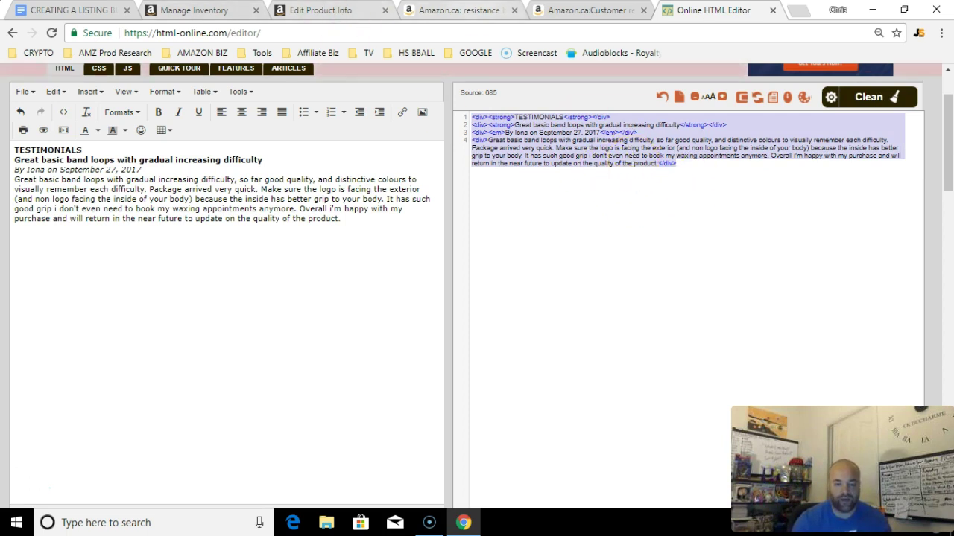
- Paste the testimonial HTML into the Product Description box on the Edit Product Info page
left_click(295, 7)
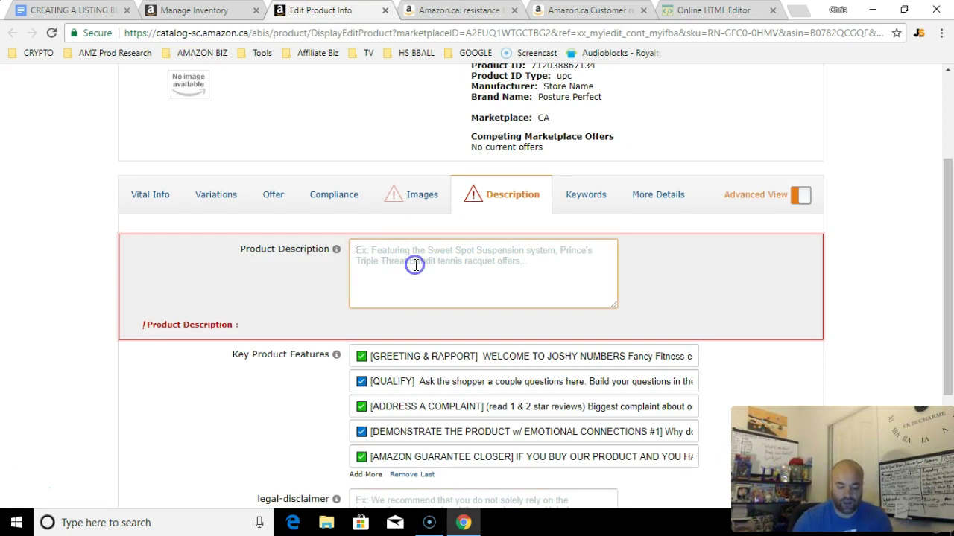
key("ctrl+v")
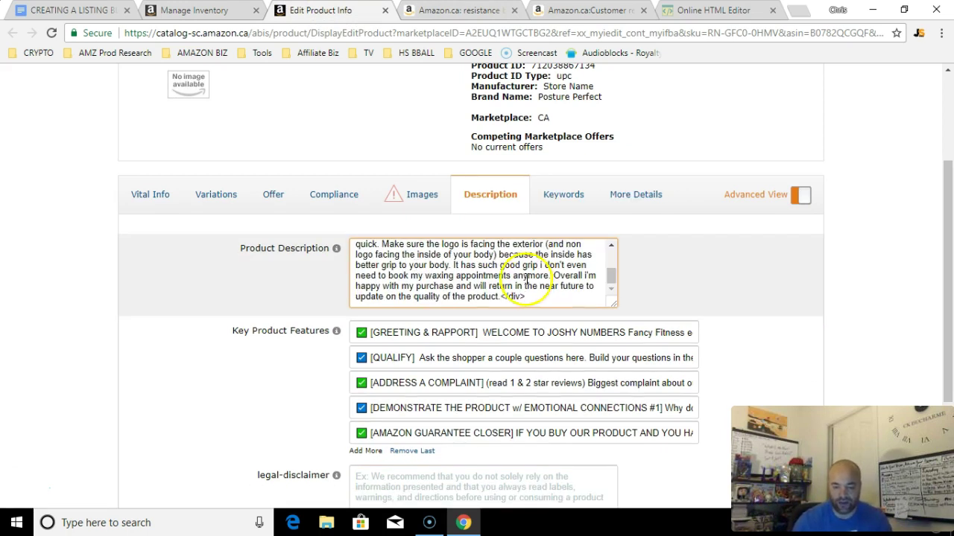
scroll(532, 279, "up", 10)
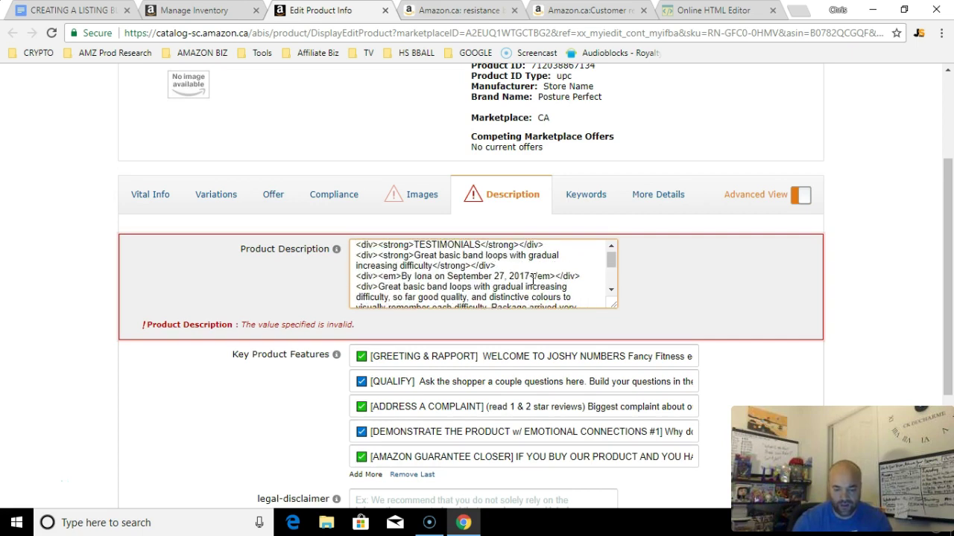
scroll(532, 279, "down", 10)
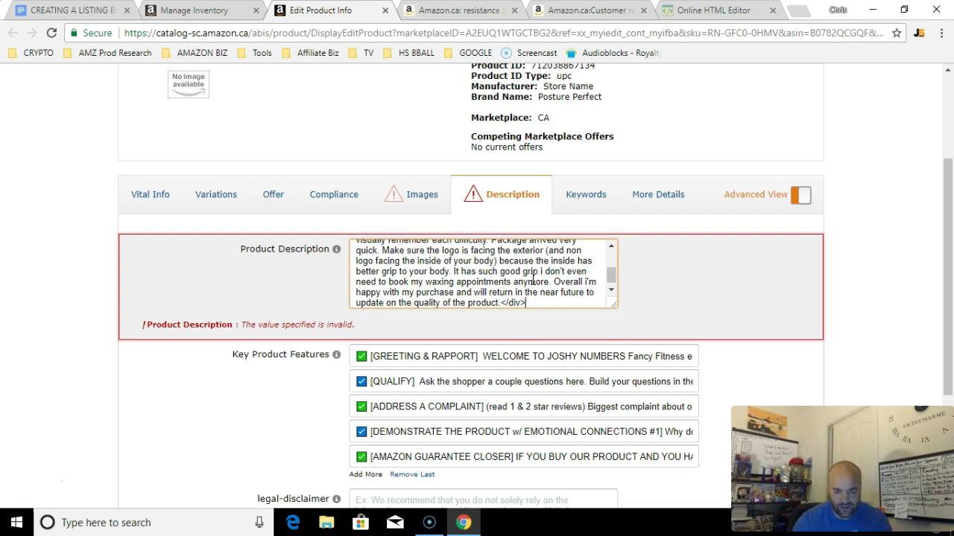
key("ctrl+Home")
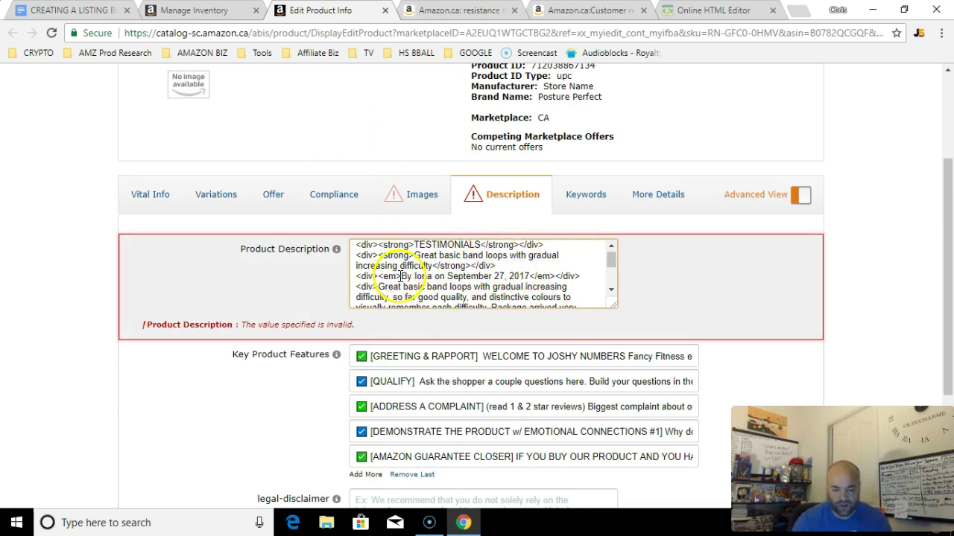
- Cycle through the browser tabs to the Amazon.ca resistance bands search results
left_click(201, 10)
key("ctrl+Tab")
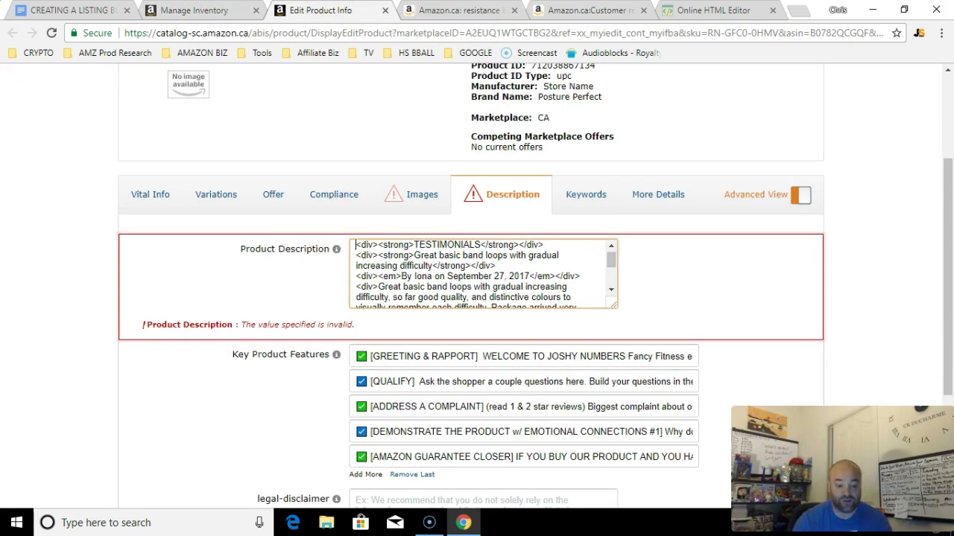
key("ctrl+Tab")
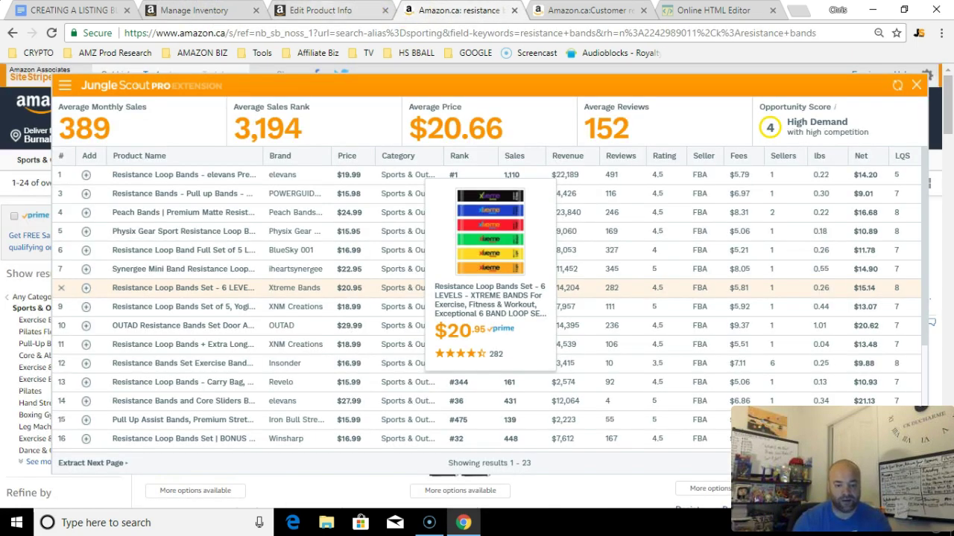
- In the HTML editor, remove italics from the byline and date line and clean the source
left_click(715, 9)
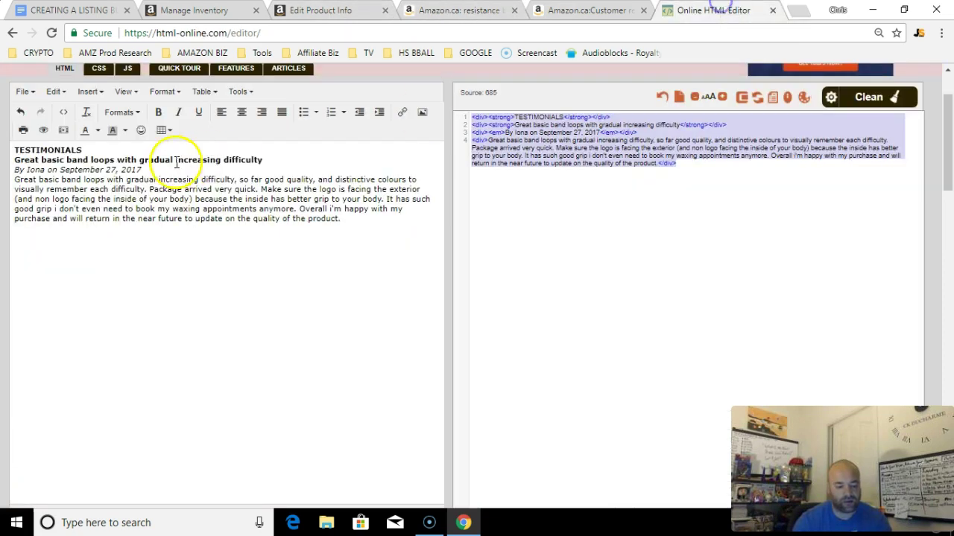
triple_click(140, 170)
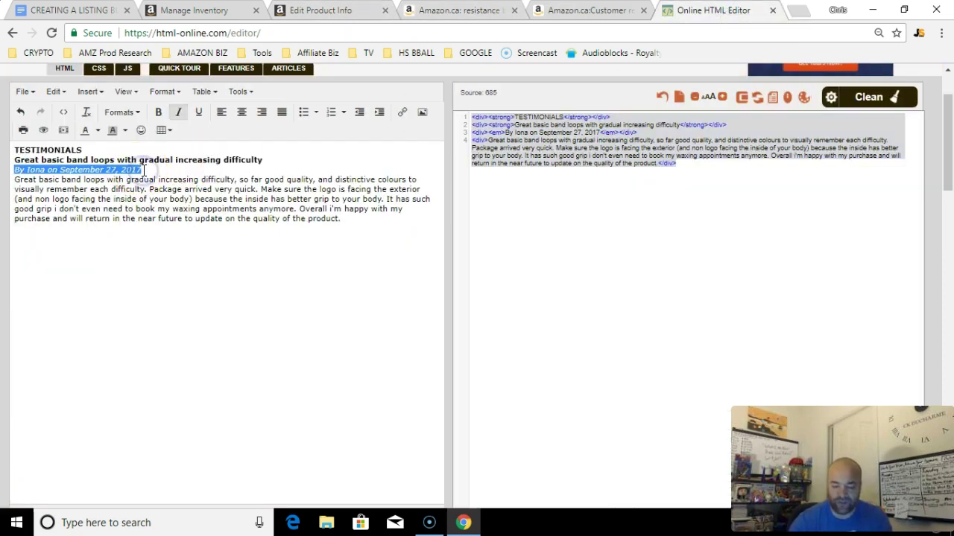
key("ctrl+i")
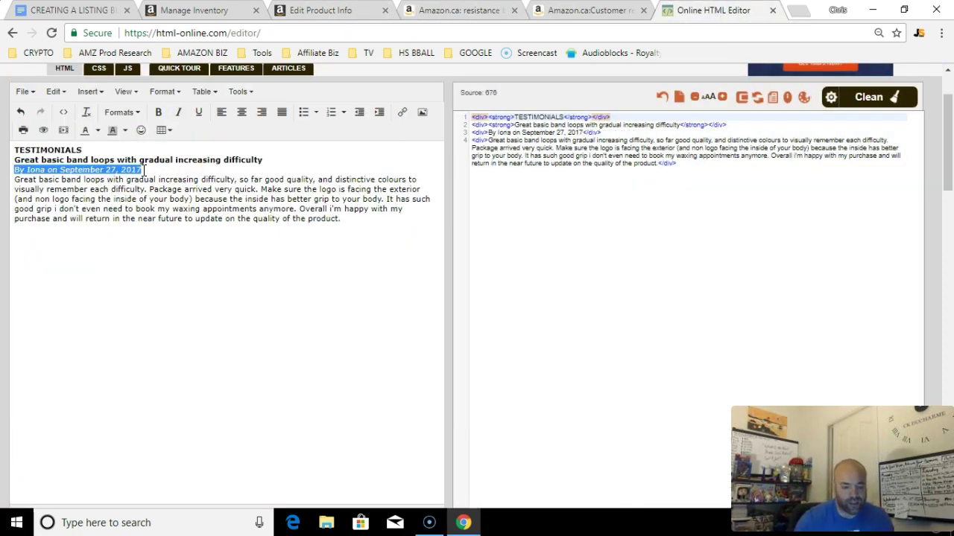
left_click(864, 98)
- Add a blank line after the review date and select the entire HTML source
left_click(374, 230)
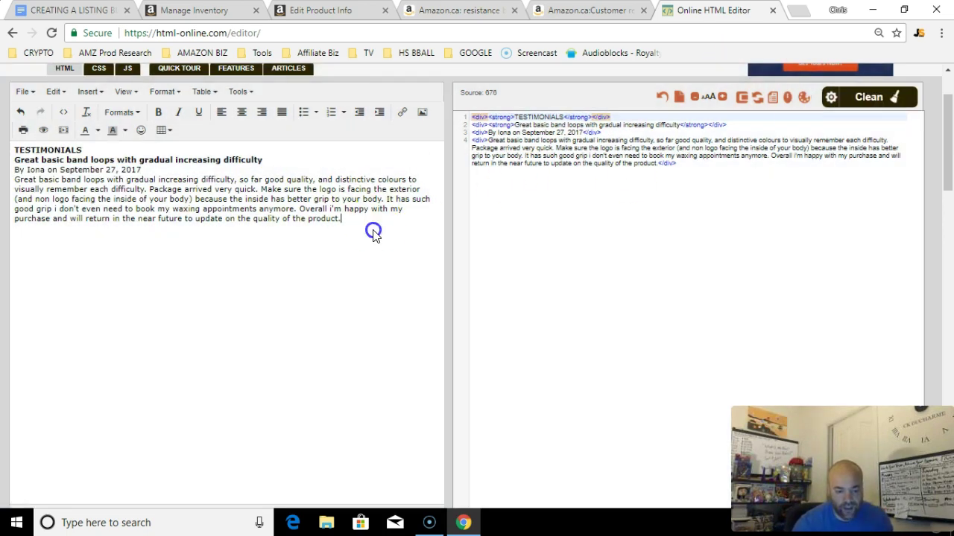
left_click(321, 173)
key("Return")
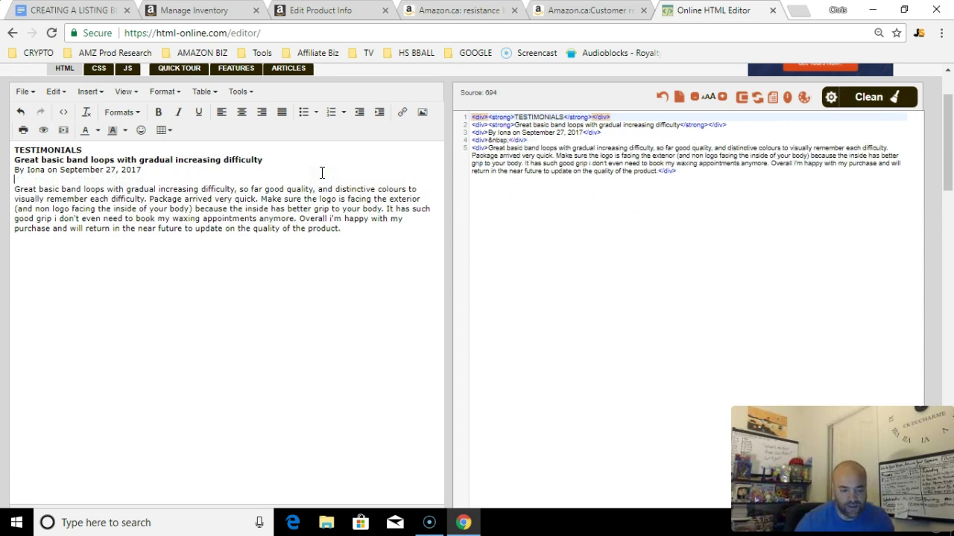
left_click(596, 144)
key("ctrl+a")
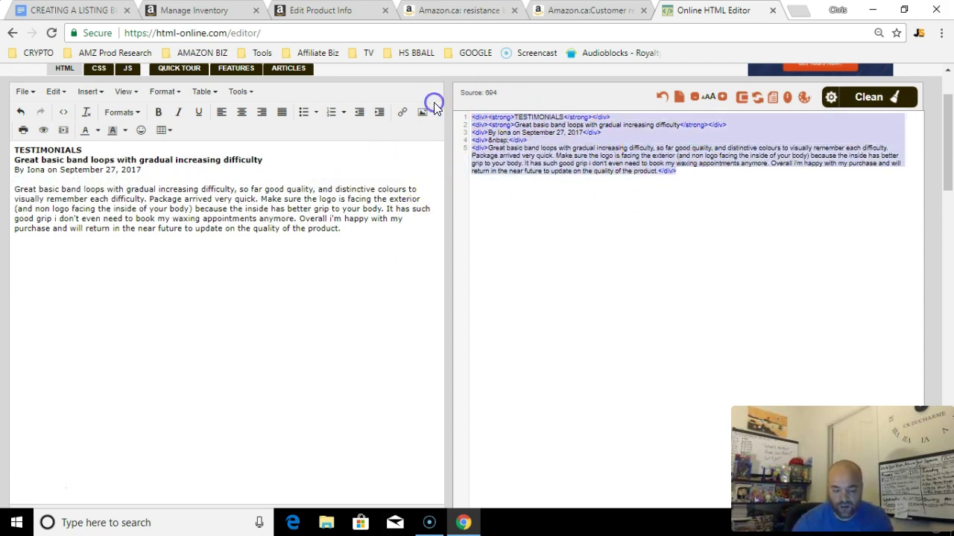
left_click(307, 10)
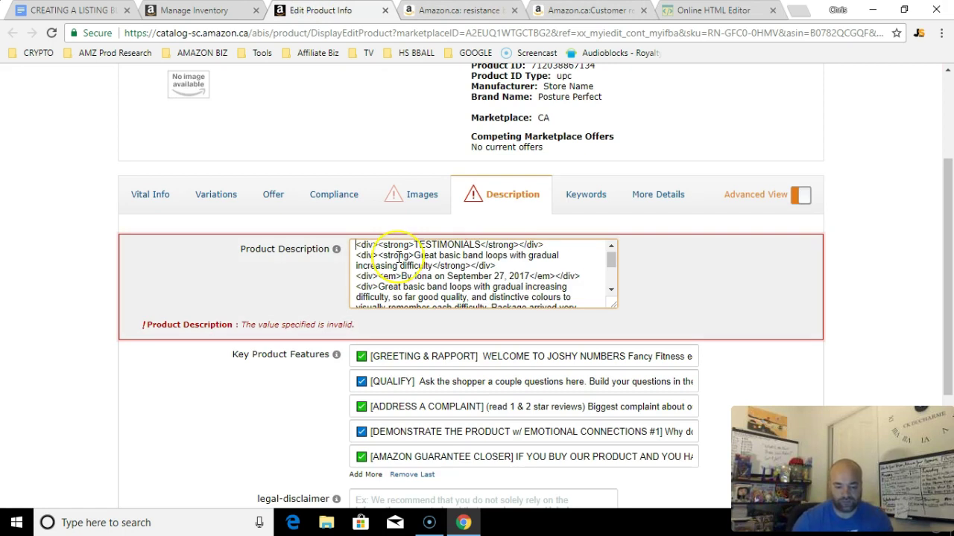
- Replace the old description with the updated testimonial HTML, then cut it back out
key("ctrl+shift+End")
key("BackSpace")
key("ctrl+v")
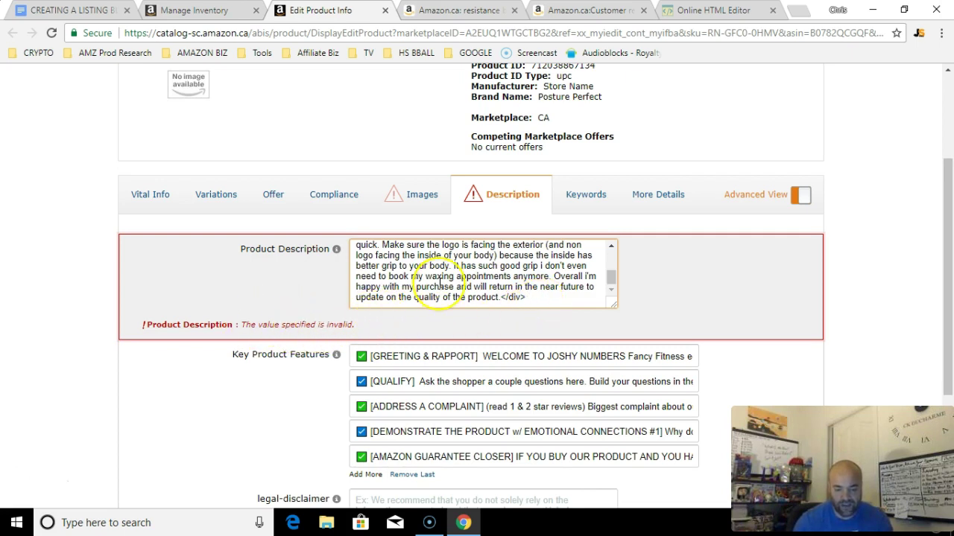
key("ctrl+Home")
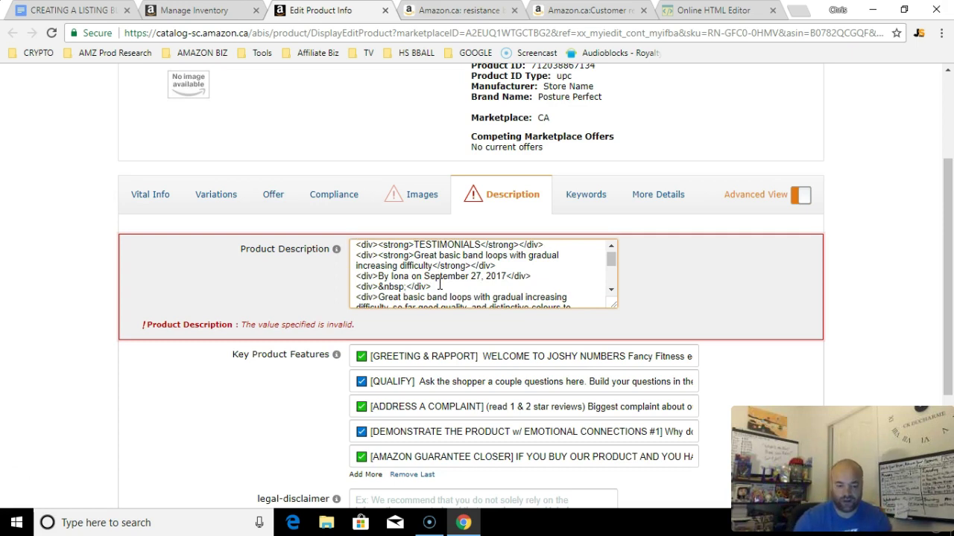
key("shift+Down")
key("shift+Down")
key("shift+Down")
key("shift+Down")
key("shift+Down")
key("shift+Down")
key("shift+Down")
key("shift+Down")
key("shift+Down")
key("shift+Down")
key("shift+Down")
key("shift+Down")
key("shift+Down")
key("shift+Down")
key("shift+Down")
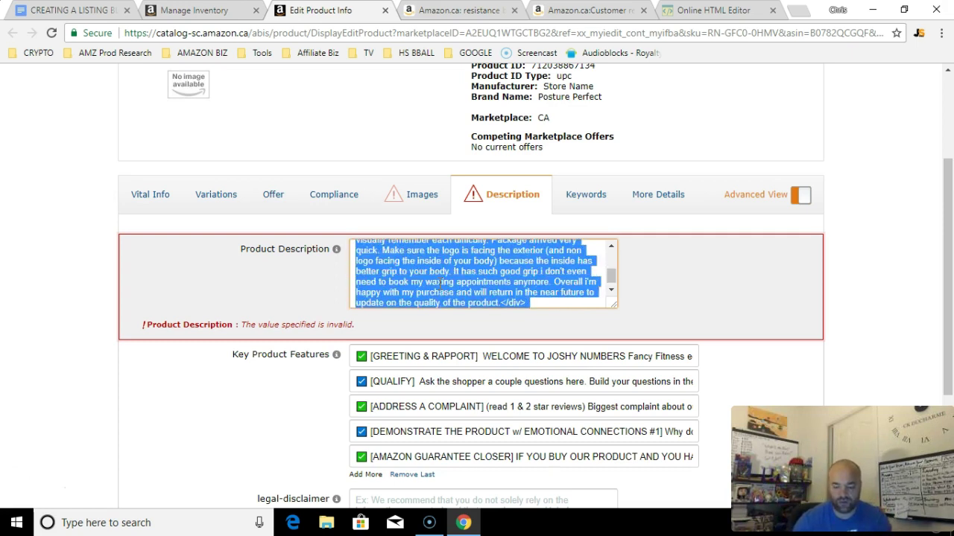
key("ctrl+x")
- Clean the HTML in the online editor to drop the empty line and paste it into Product Description
left_click(715, 9)
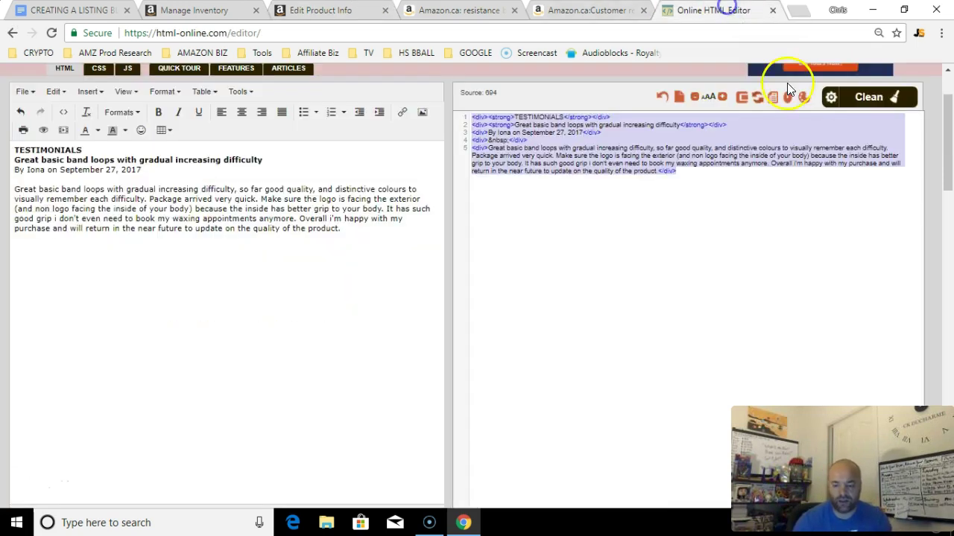
left_click(870, 98)
left_click(732, 181)
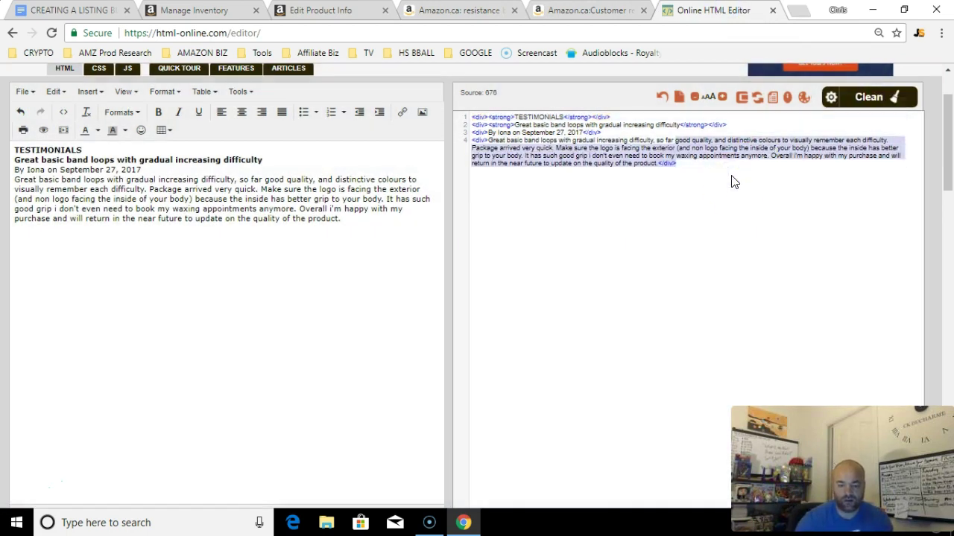
key("ctrl+a")
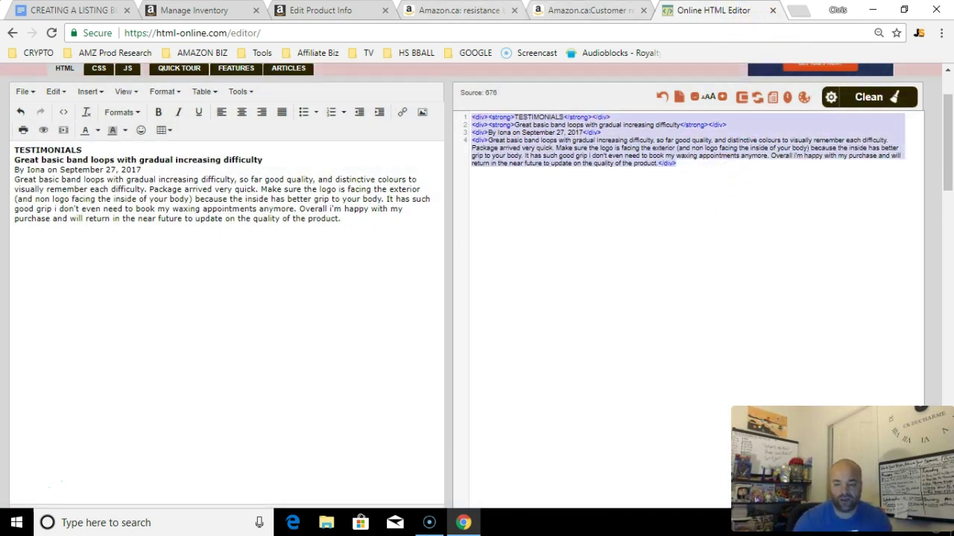
left_click(320, 11)
key("ctrl+v")
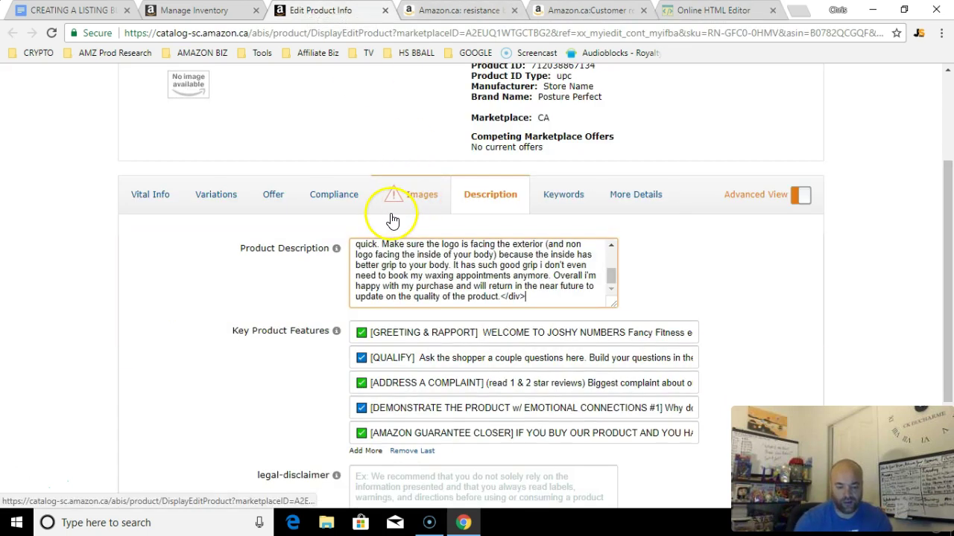
- Delete the package-arrival and logo-facing-outward sentences from the Product Description review
left_click(392, 220)
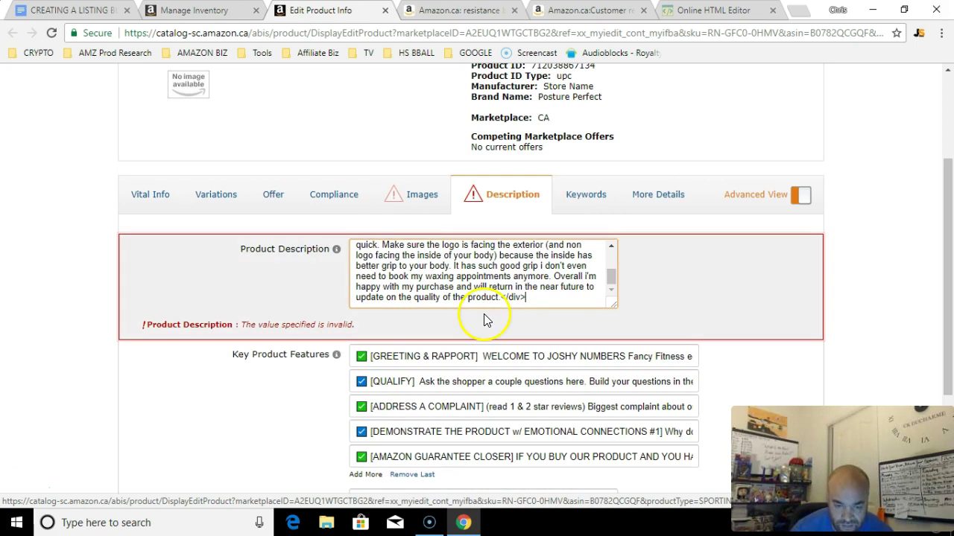
left_click(565, 277)
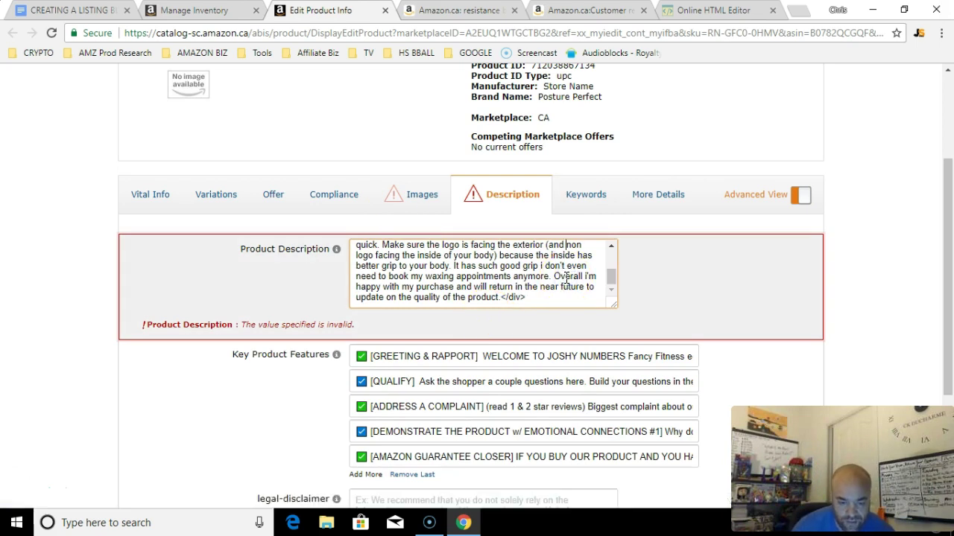
key("Up")
key("Up")
key("Up")
key("Up")
key("Up")
key("Up")
key("Up")
key("Up")
key("Up")
key("Up")
key("Up")
key("Up")
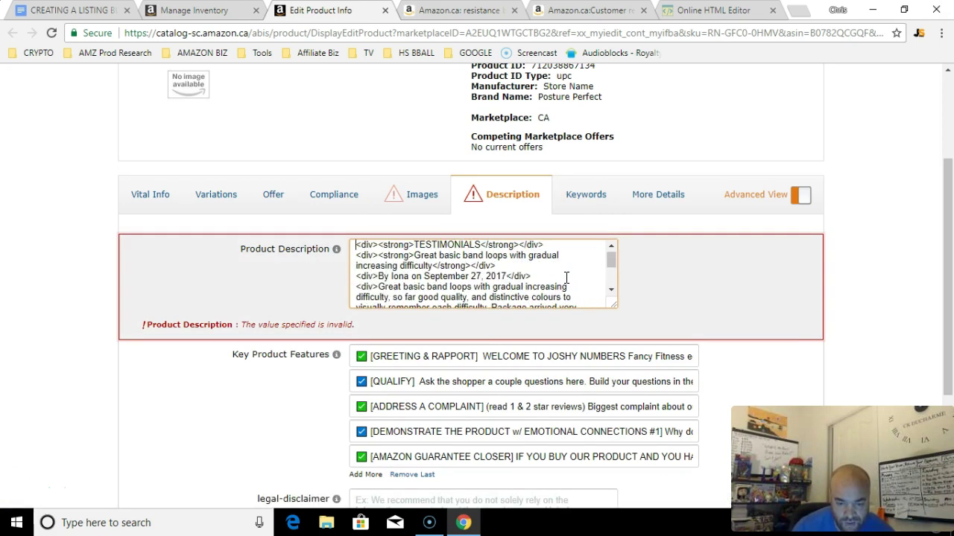
key("Down")
key("Down")
key("Down")
key("Down")
key("Down")
key("Down")
key("Down")
key("Down")
key("Down")
key("Down")
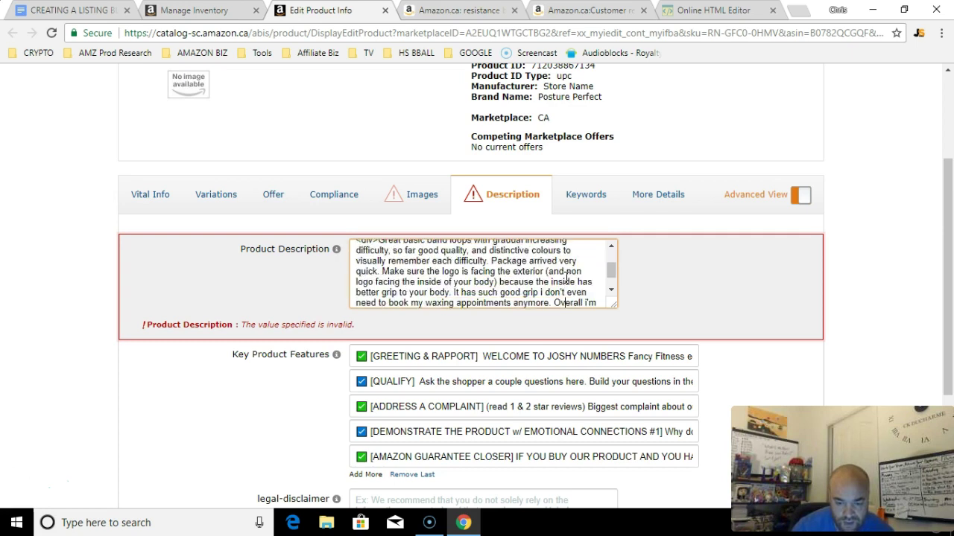
left_click(493, 261)
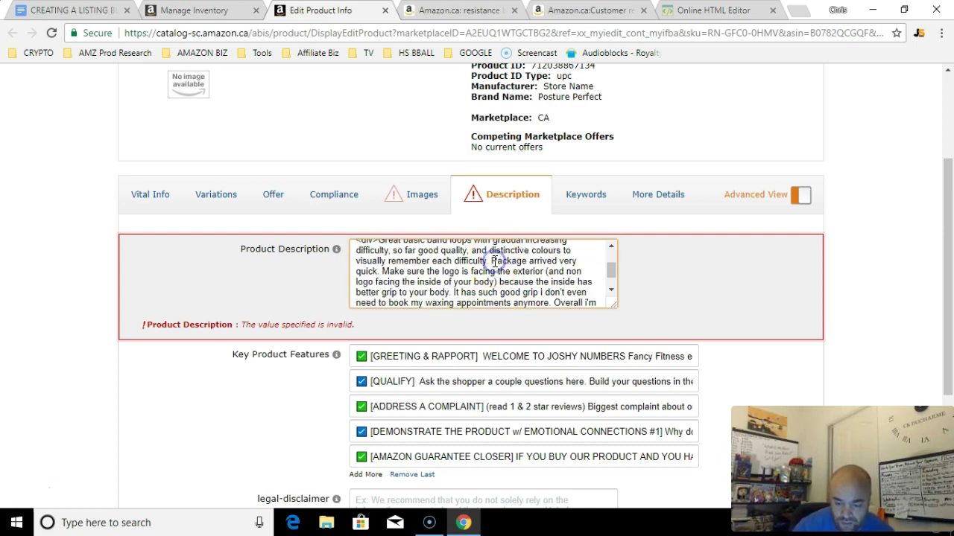
key("Delete")
key("Delete")
key("Delete")
key("Delete")
key("Delete")
key("Delete")
key("Delete")
key("Delete")
key("Delete")
key("Delete")
key("Delete")
key("Delete")
key("Delete")
key("Delete")
key("Delete")
key("Delete")
key("Delete")
key("Delete")
key("Delete")
key("Delete")
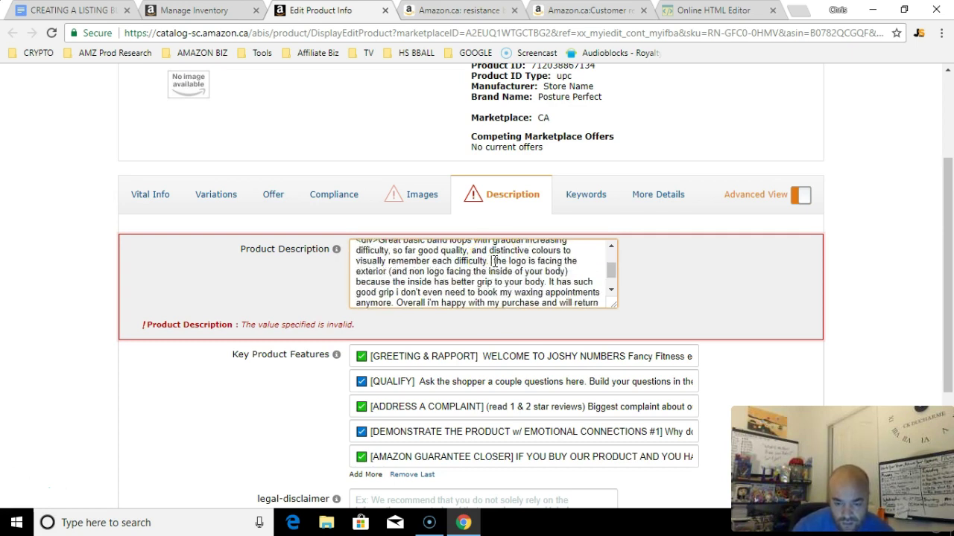
key("Delete")
key("Delete")
key("Delete")
key("Delete")
key("Delete")
key("Delete")
key("Delete")
key("Delete")
key("Delete")
key("Delete")
key("Delete")
key("Delete")
key("Delete")
key("Delete")
key("Delete")
key("Delete")
key("Delete")
key("Delete")
key("Delete")
key("Delete")
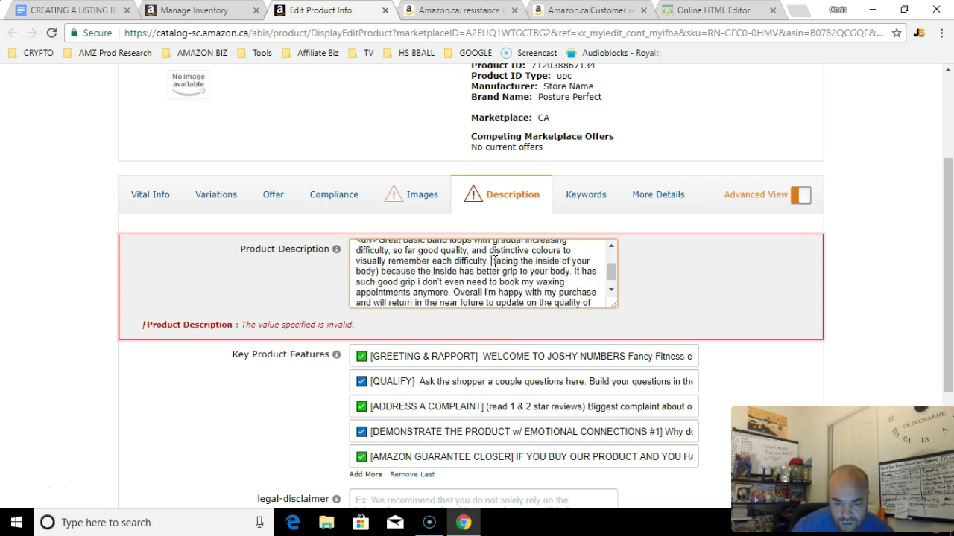
key("Delete")
key("Delete")
key("Delete")
key("Delete")
key("Delete")
key("Delete")
key("Delete")
key("Delete")
key("Delete")
key("Delete")
key("Delete")
key("Delete")
key("Delete")
key("Delete")
key("Delete")
key("Delete")
key("Delete")
key("Delete")
key("Delete")
key("Delete")
left_click(505, 300)
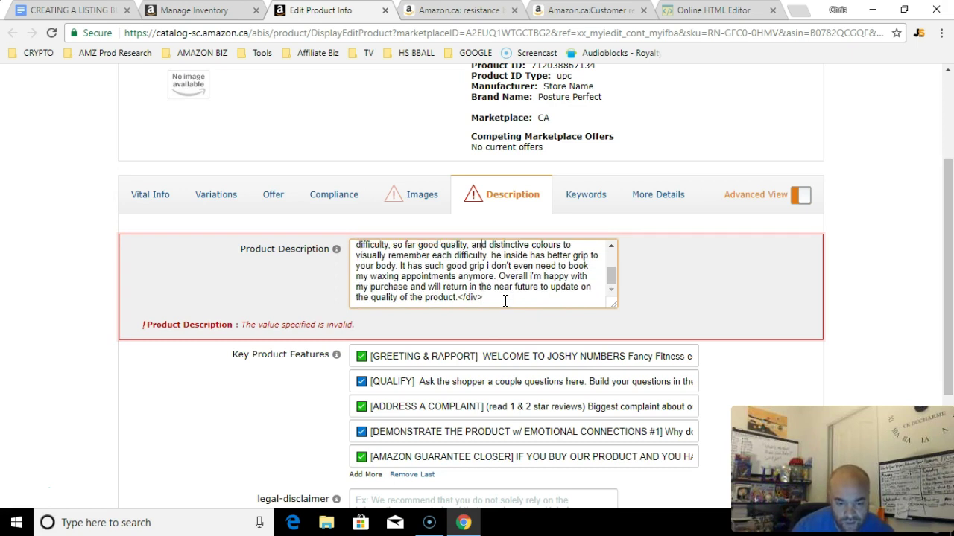
key("ctrl+Home")
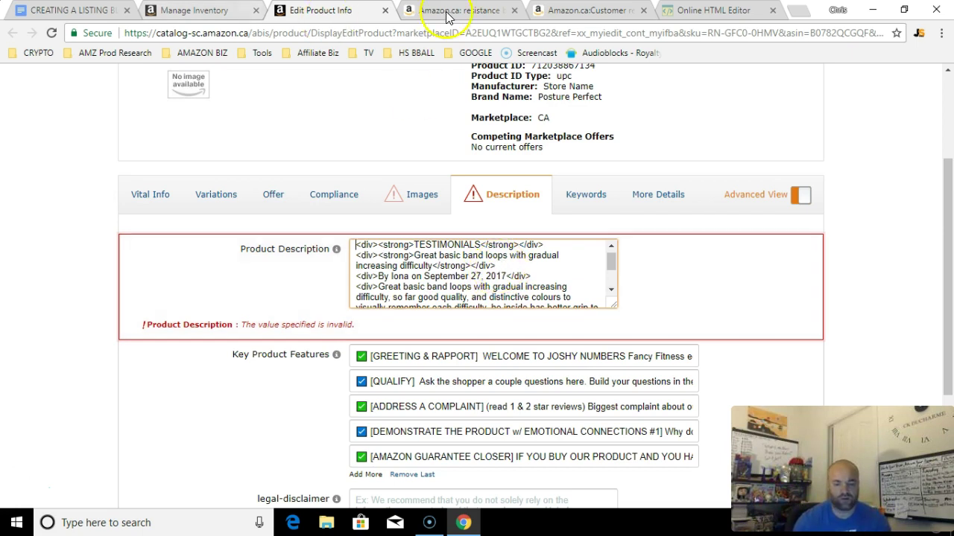
- Change the heading to a singular 'TESTIMONIAL -' joined with the review title, bold as one block, and clean the HTML
left_click(713, 10)
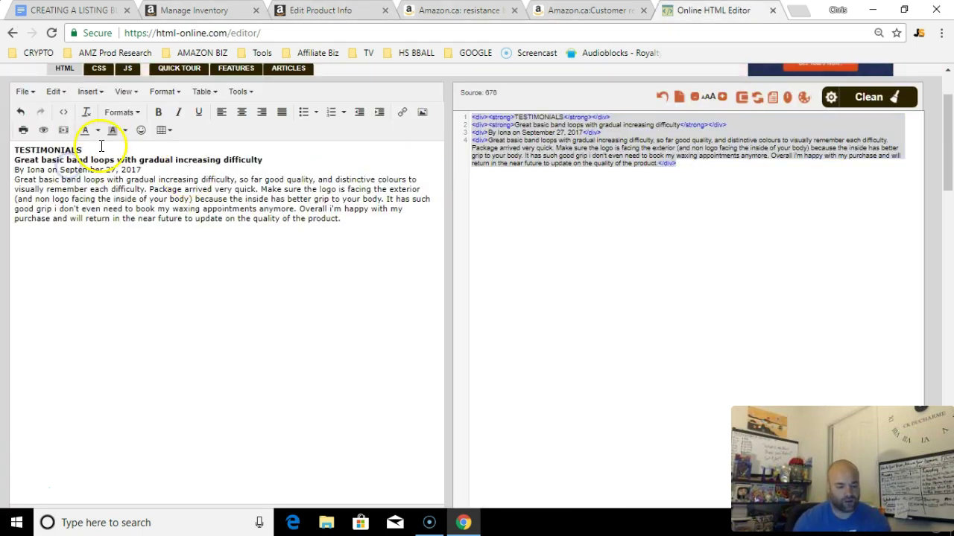
key("BackSpace")
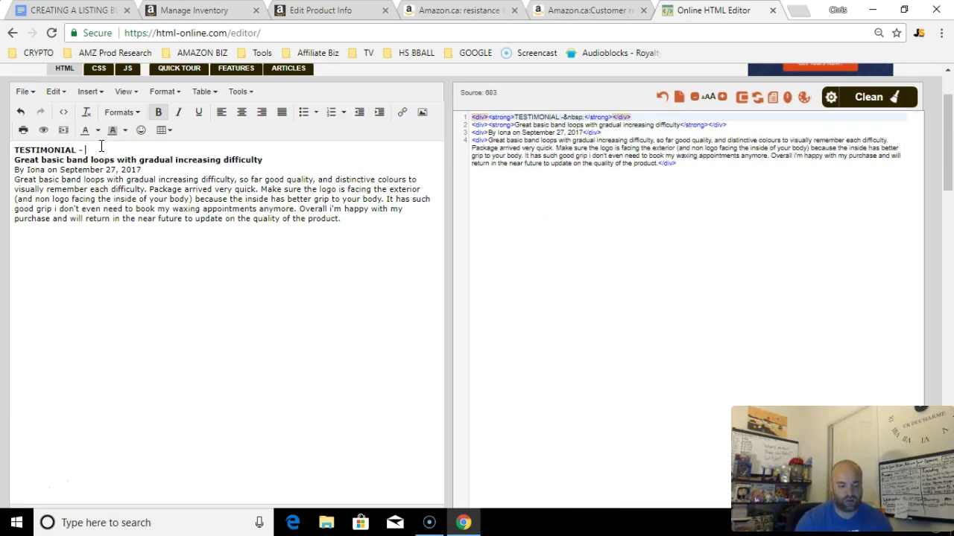
type("-")
key("Delete")
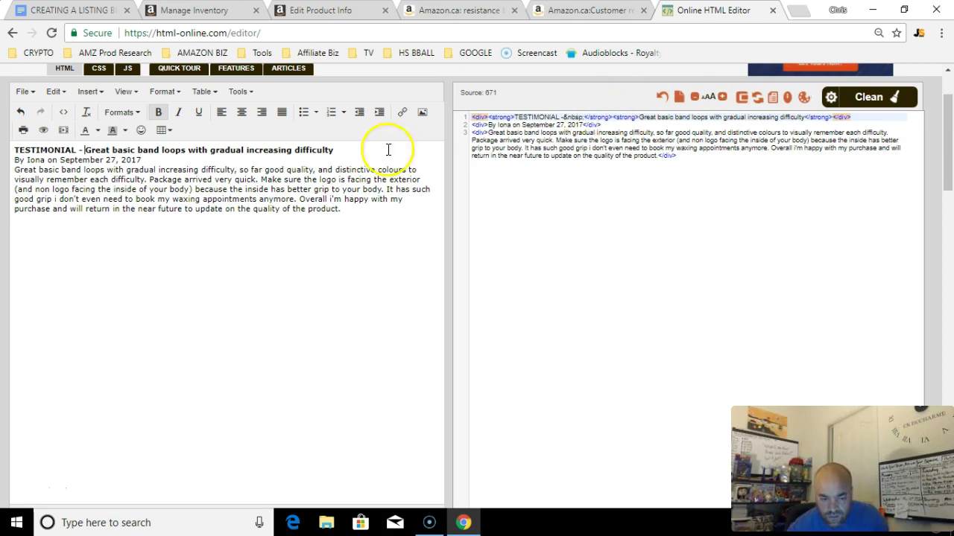
triple_click(203, 151)
key("ctrl+b")
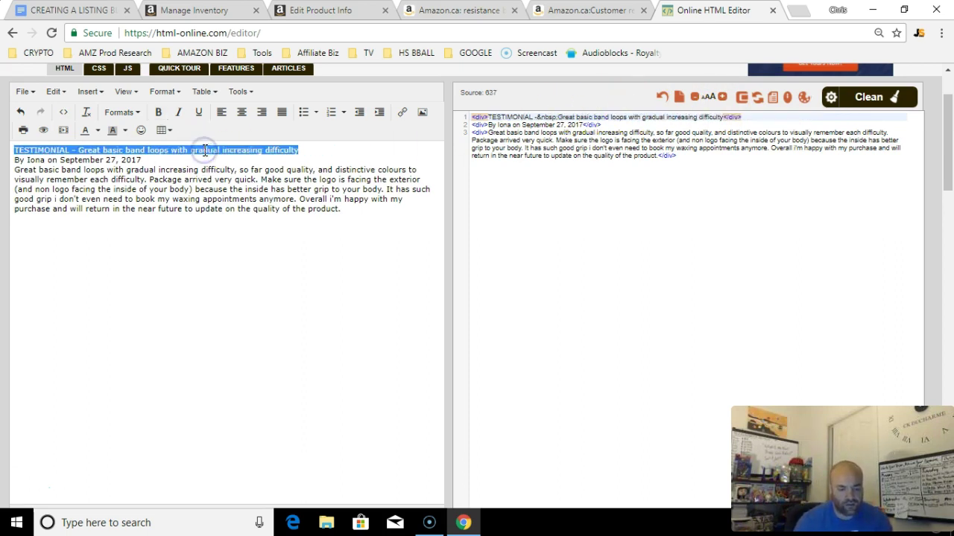
key("ctrl+b")
left_click(347, 222)
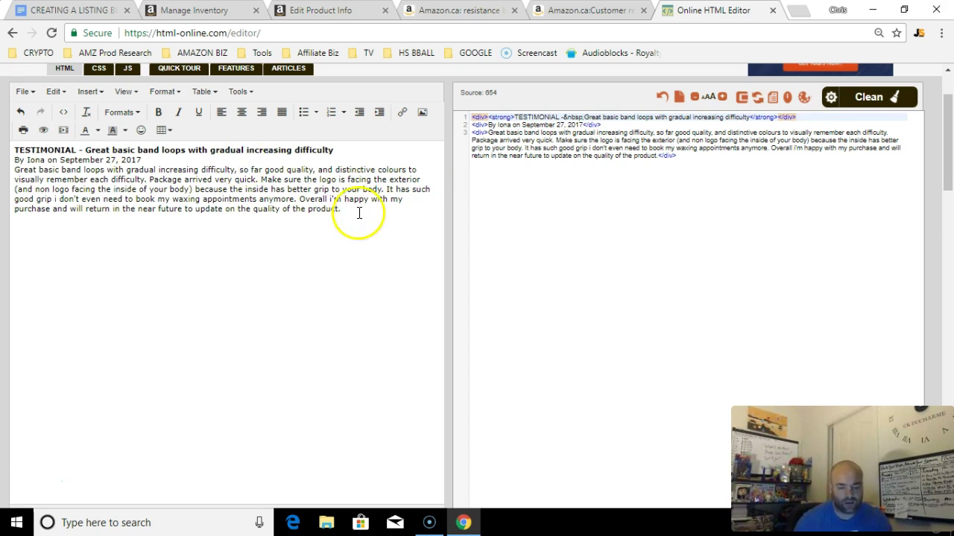
left_click_drag(358, 212, 14, 149)
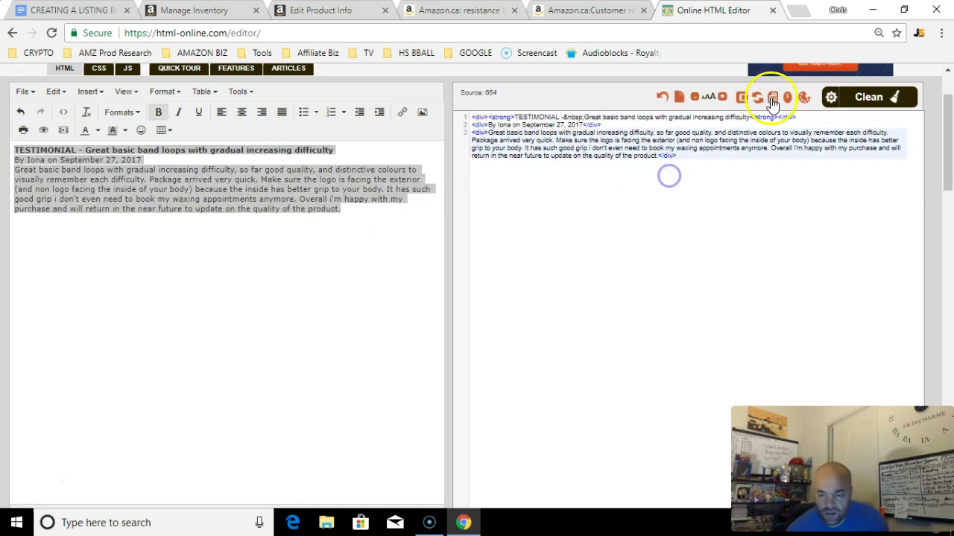
left_click(865, 97)
left_click_drag(695, 156, 472, 117)
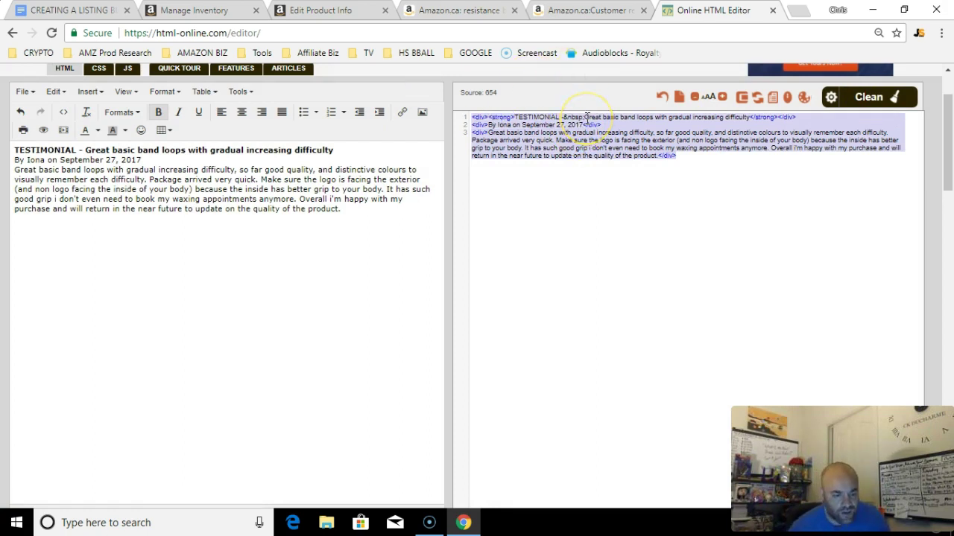
- Remove the space before 'Great' in the heading and select all of the HTML source
left_click(88, 152)
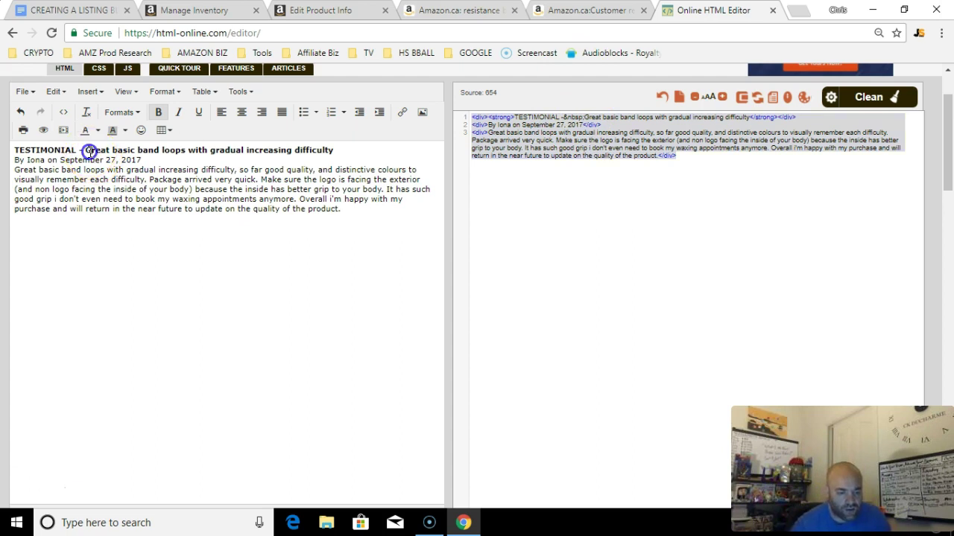
key("BackSpace")
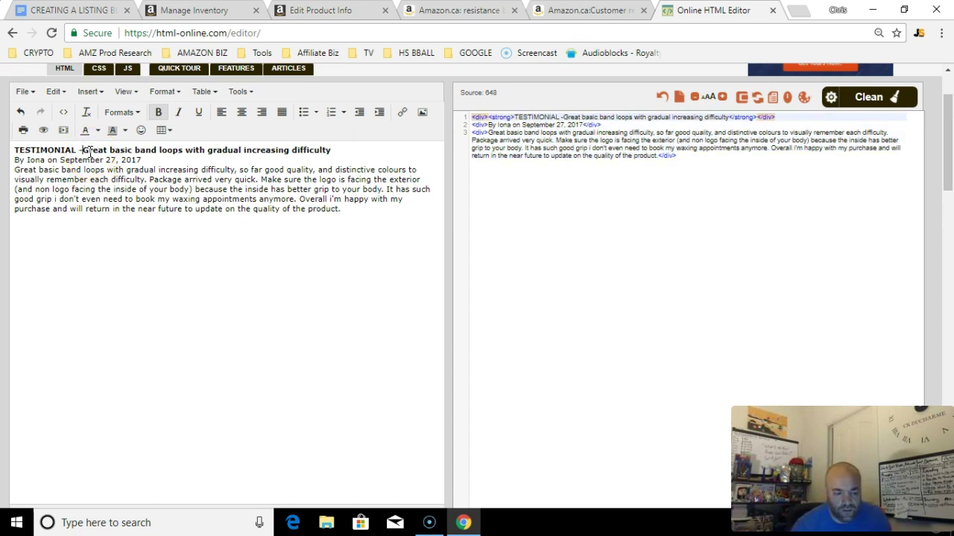
key("ctrl+a")
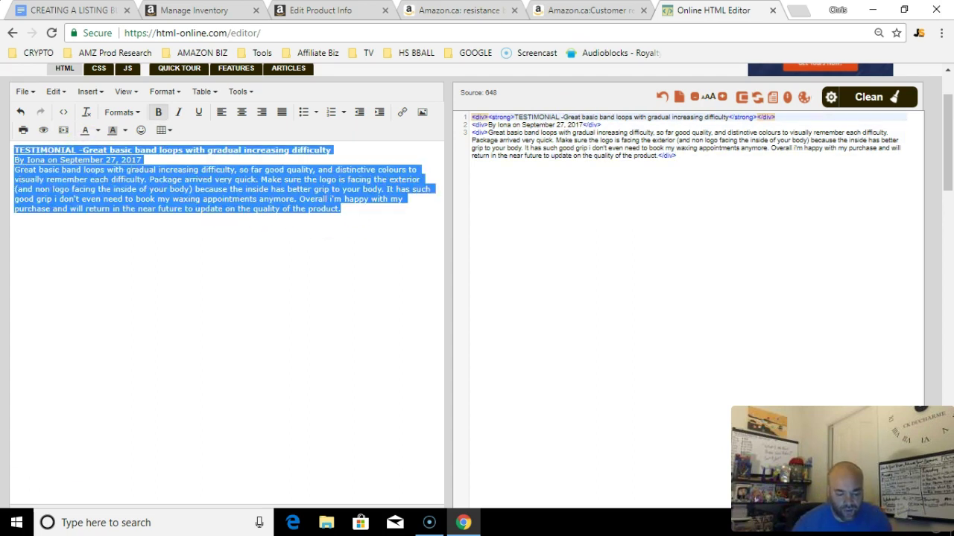
left_click(637, 146)
key("ctrl+a")
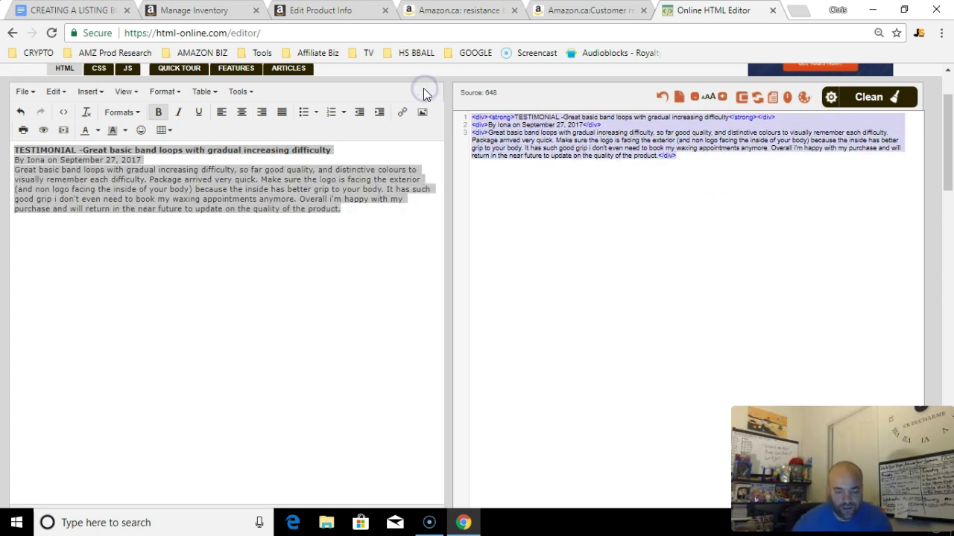
- Replace the Product Description text with the new HTML starting with the bold TESTIMONIAL heading
left_click(310, 9)
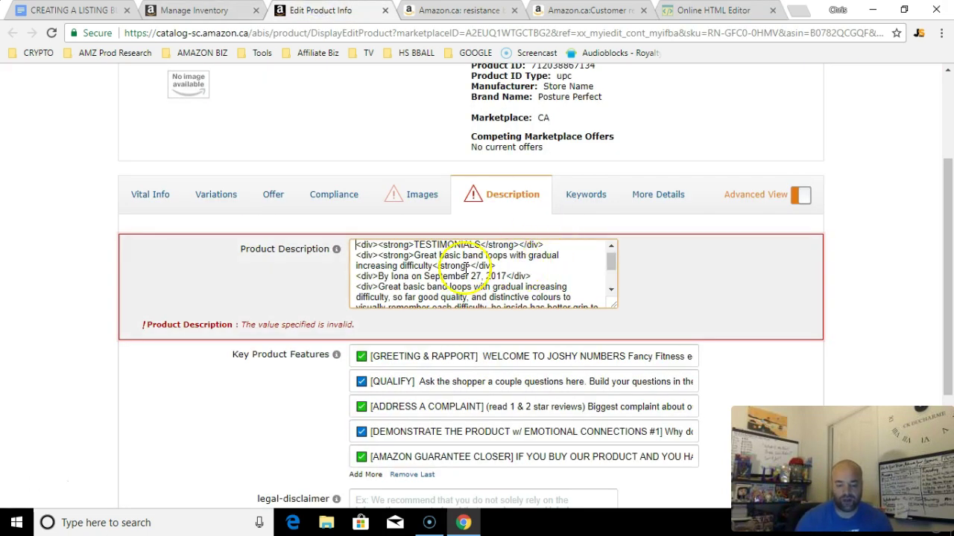
left_click(454, 274)
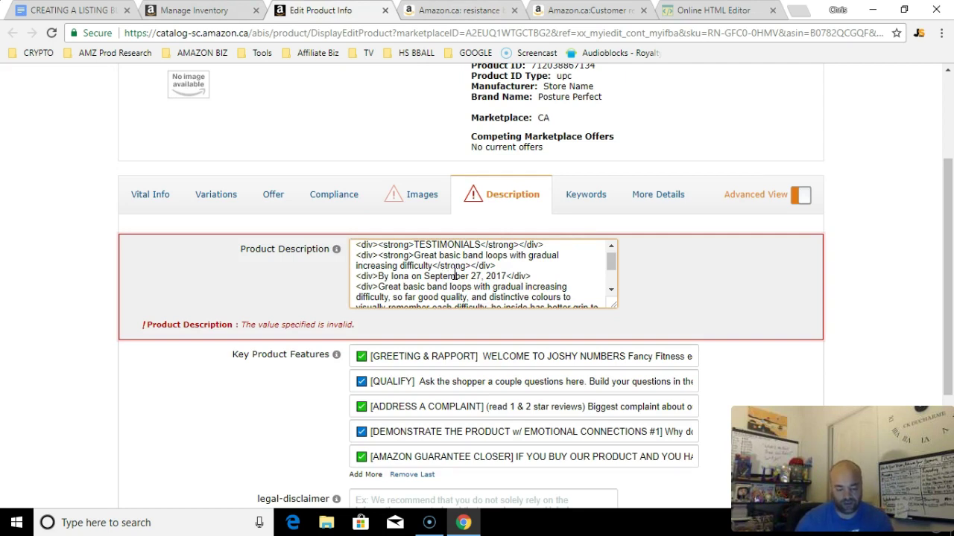
key("shift+Down")
key("shift+Down")
key("shift+Down")
key("shift+Down")
key("shift+Down")
key("shift+Down")
key("shift+Down")
key("shift+Down")
key("shift+Down")
key("shift+Down")
key("shift+Down")
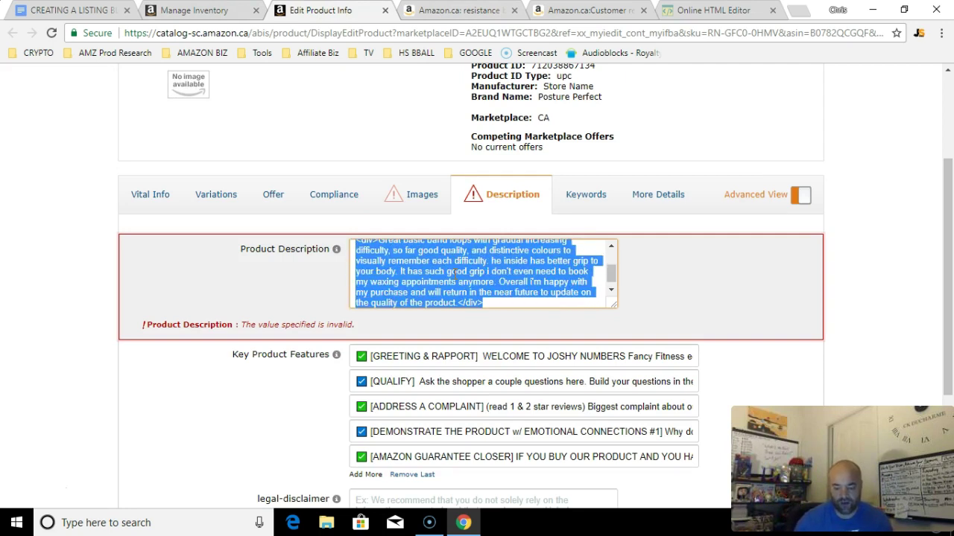
key("BackSpace")
key("ctrl+v")
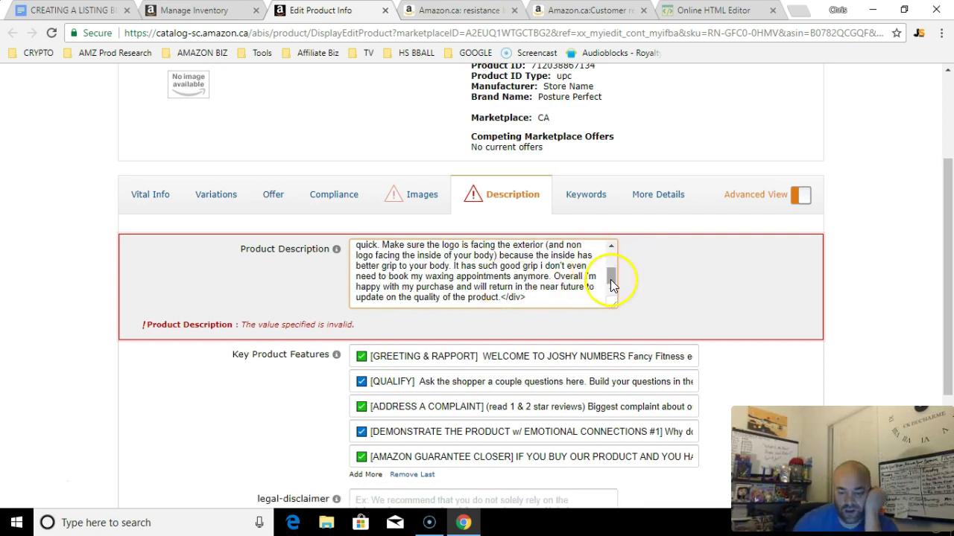
mouse_move(610, 283)
left_mouse_down()
mouse_move(616, 254)
mouse_move(614, 288)
left_mouse_up()
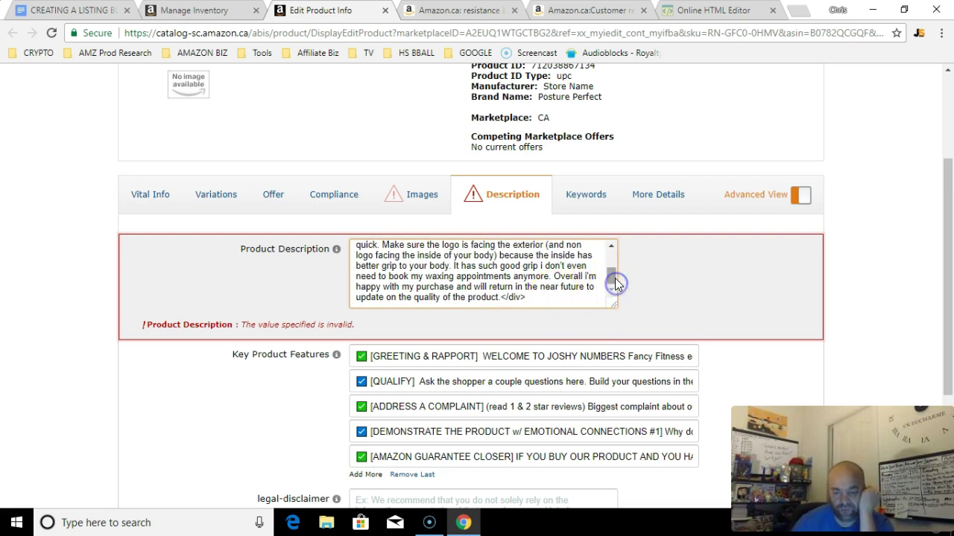
left_click_drag(615, 278, 613, 248)
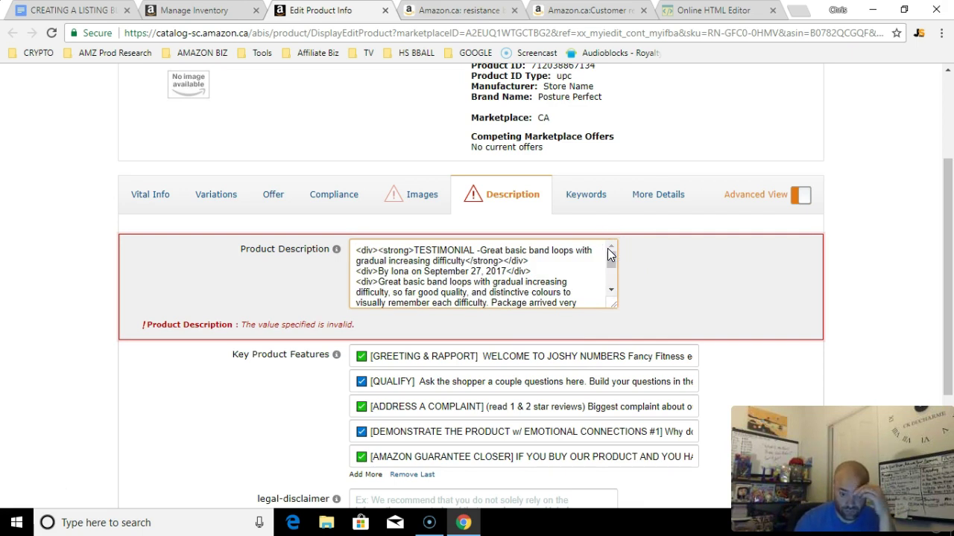
- Join the reviewer byline and date onto the bold title line, then clean and select the two-line source
left_click(696, 12)
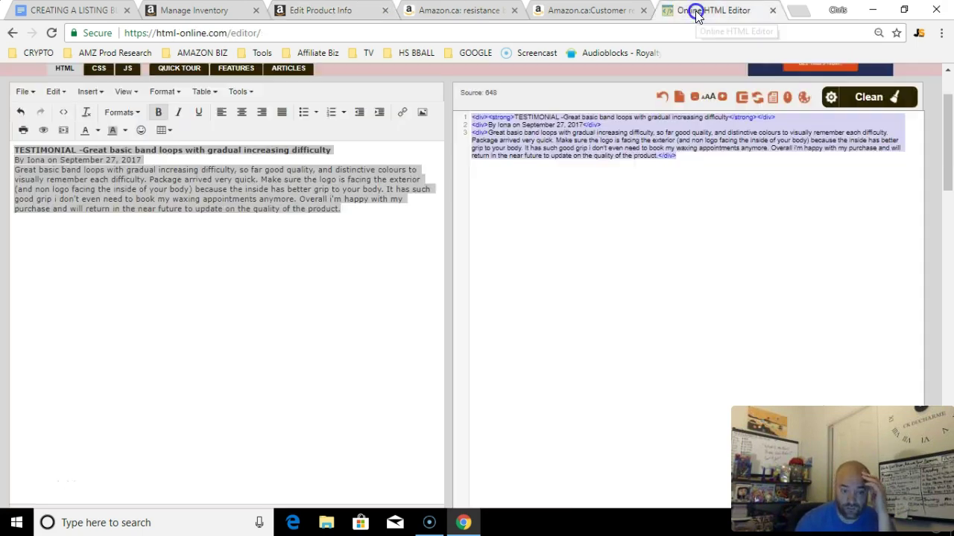
left_click(348, 155)
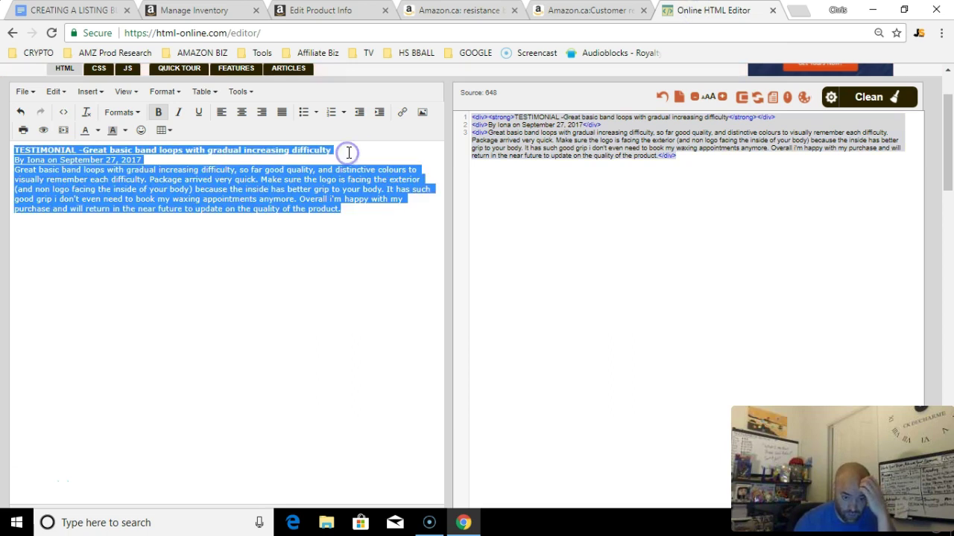
left_click(348, 152)
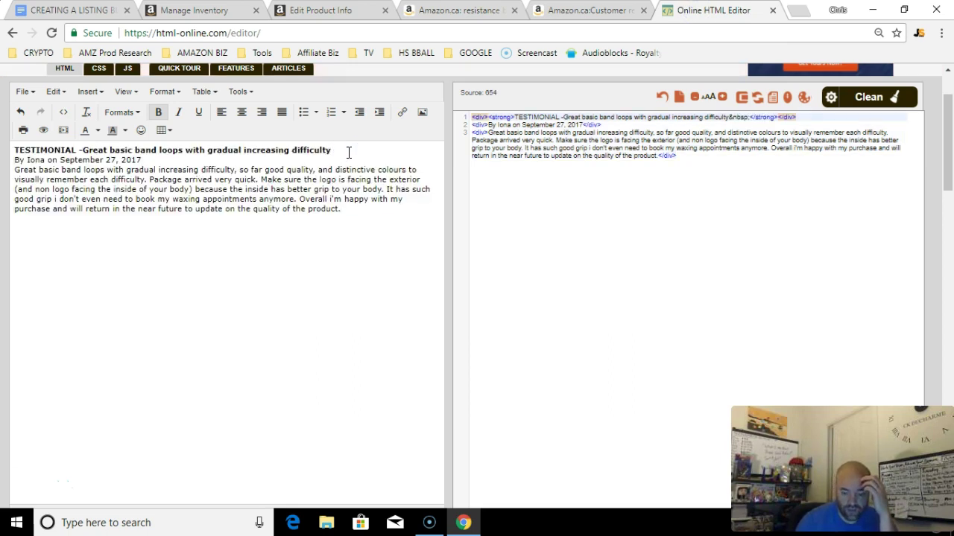
left_click(362, 152)
key("Delete")
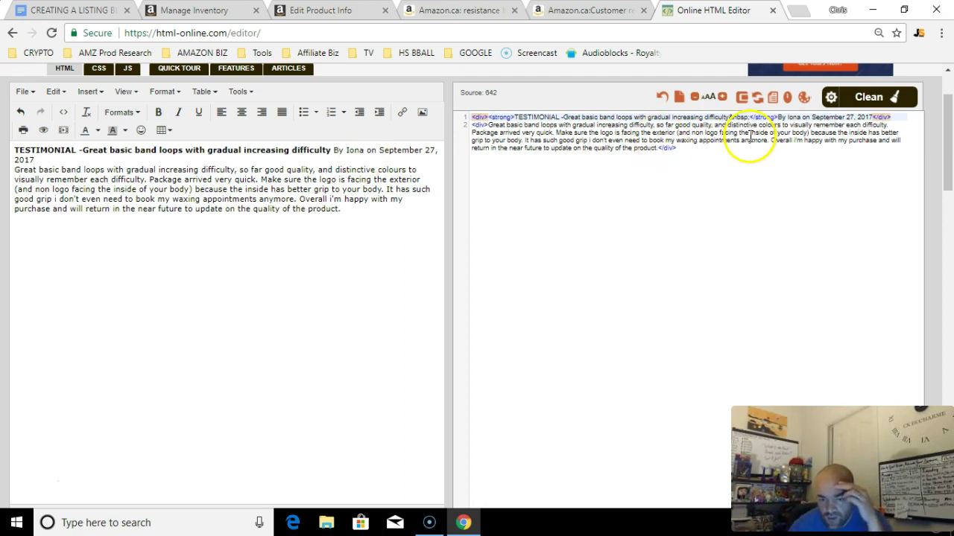
left_click(739, 158)
left_click(864, 96)
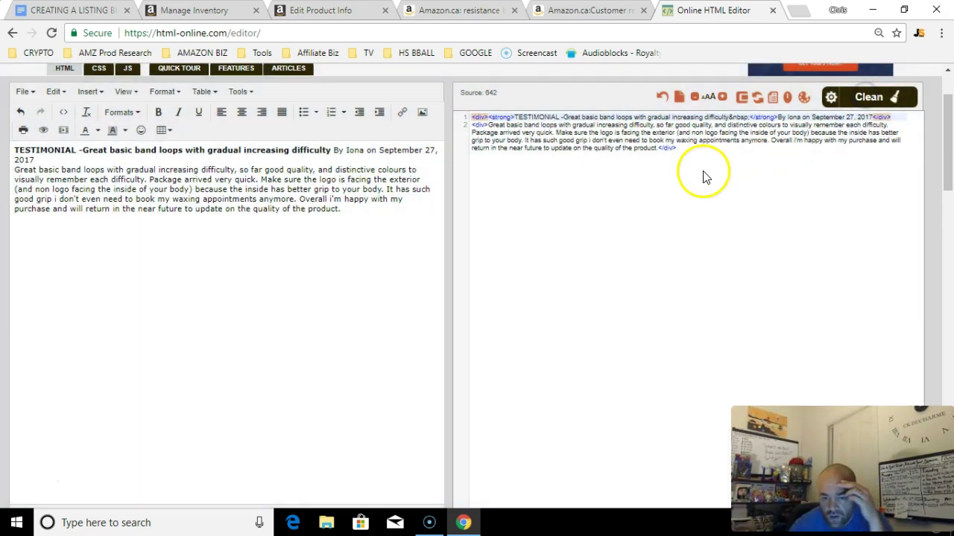
left_click_drag(677, 149, 456, 106)
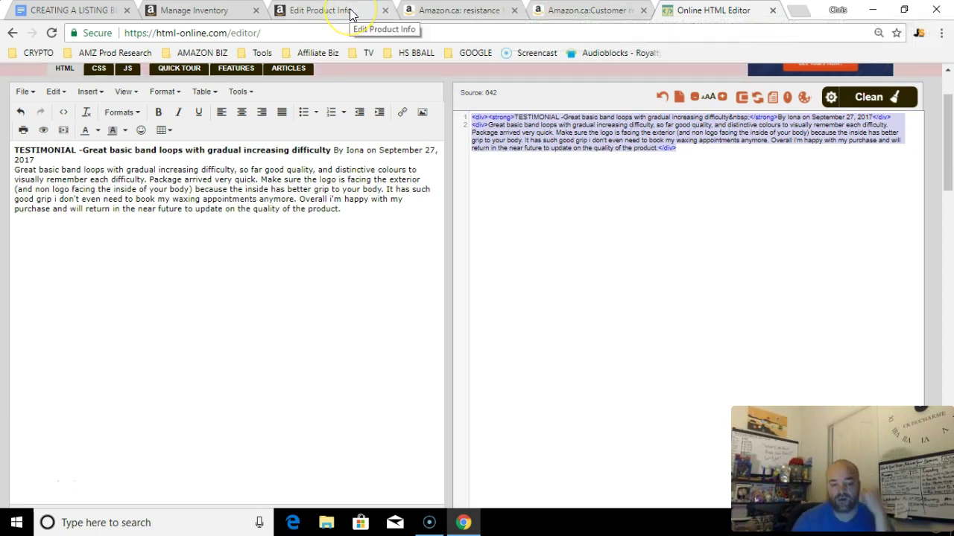
- Replace the Product Description with the revised two-div HTML and scroll through it to check
left_click(305, 12)
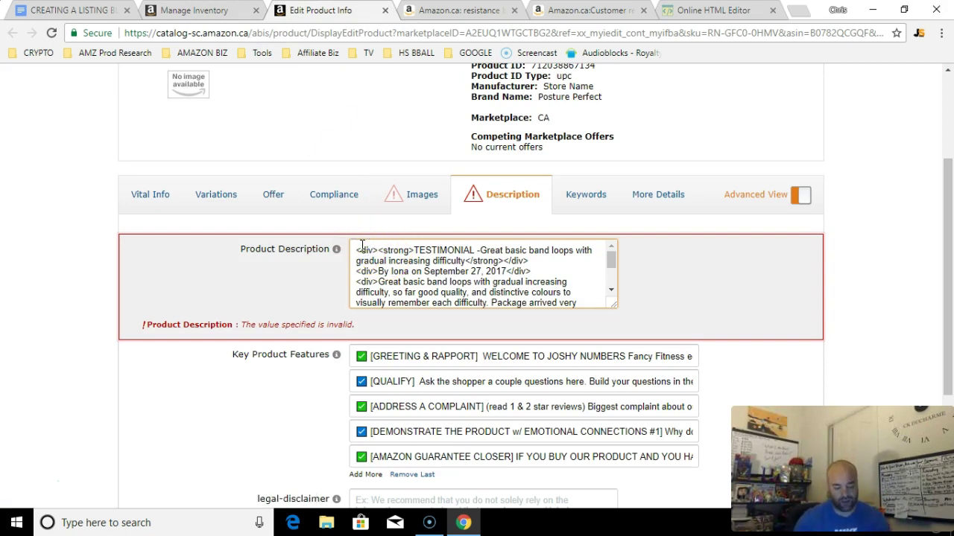
left_click(362, 246)
key("shift+Down")
key("shift+Down")
key("shift+Down")
key("shift+Down")
key("shift+Down")
key("shift+Down")
key("shift+Down")
key("shift+Down")
key("shift+Down")
key("shift+Down")
key("shift+Down")
key("shift+Down")
key("shift+Down")
key("shift+Down")
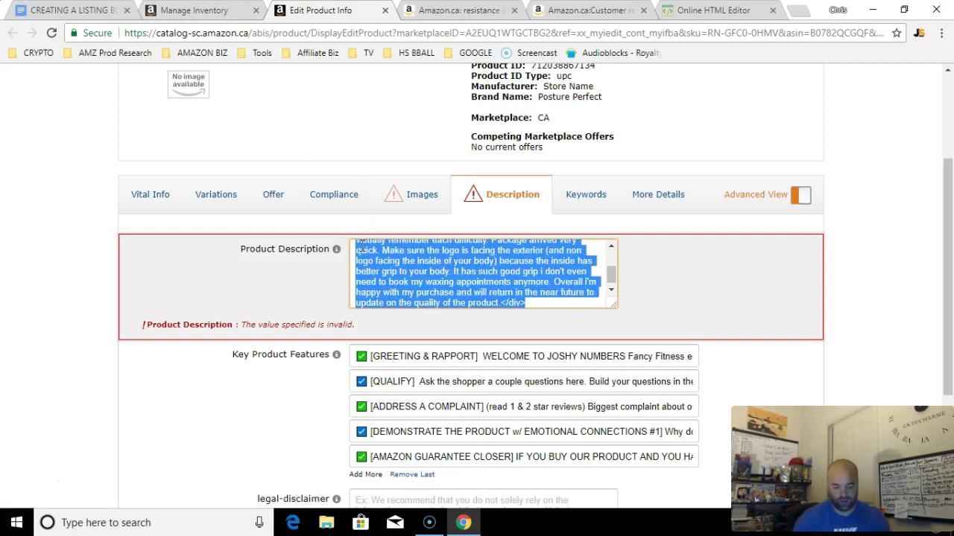
left_click(440, 234)
left_click_drag(947, 268, 949, 333)
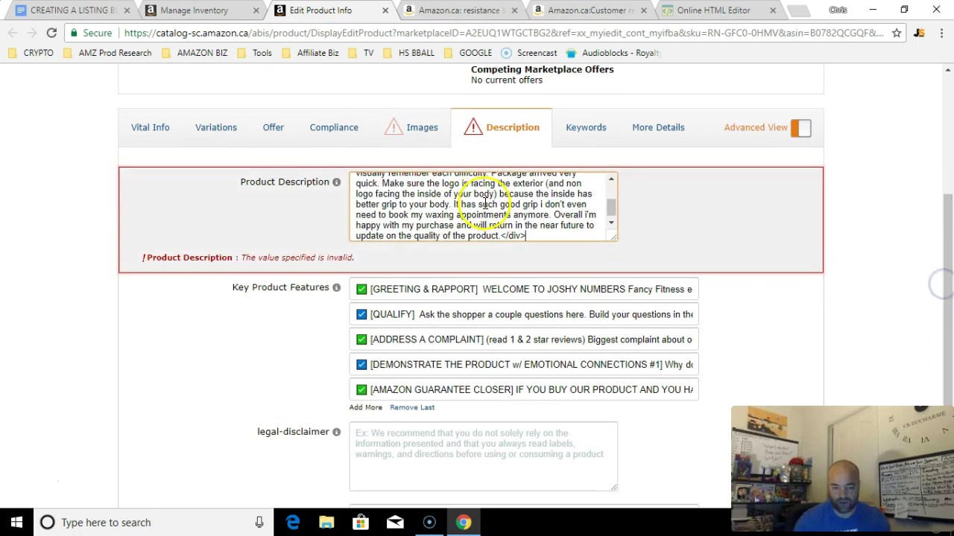
scroll(580, 216, "up", 2)
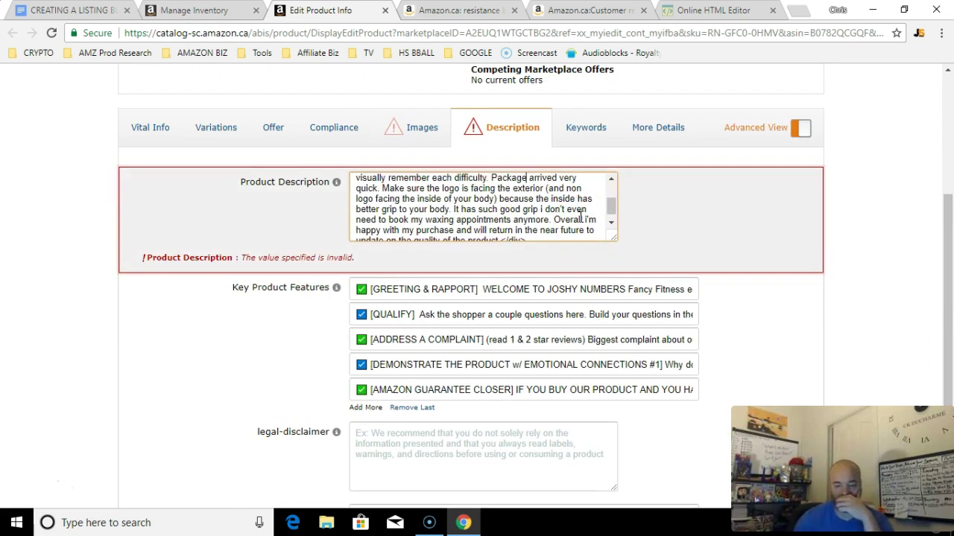
left_click_drag(611, 202, 613, 178)
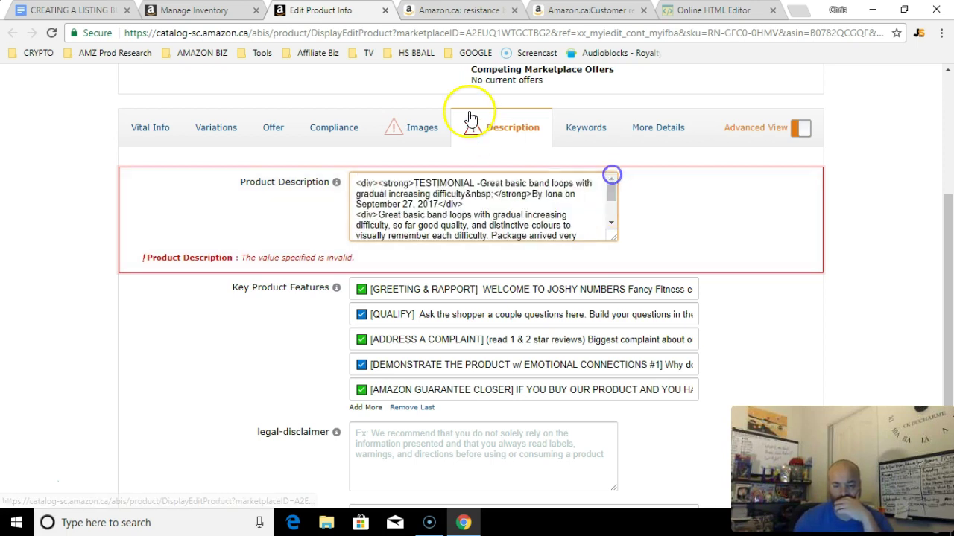
mouse_move(310, 183)
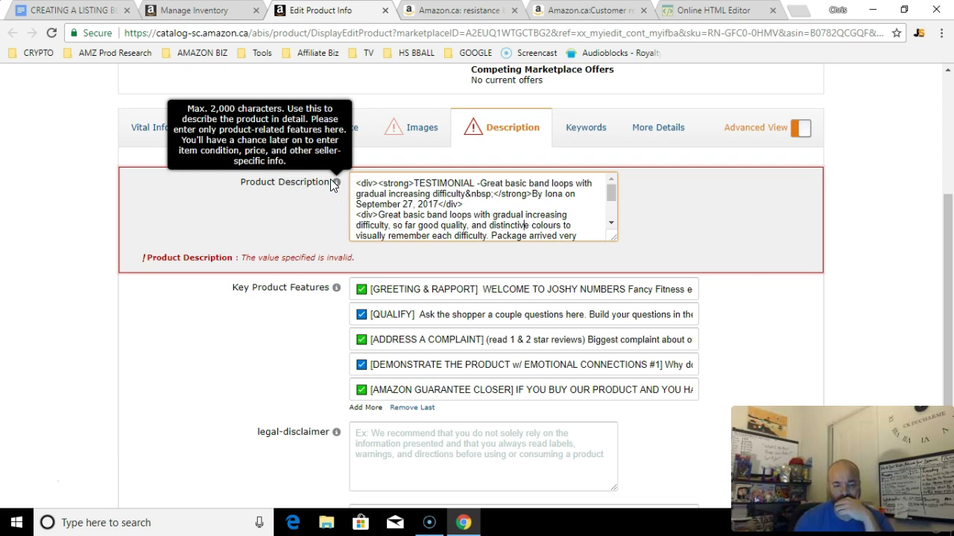
left_click(359, 185)
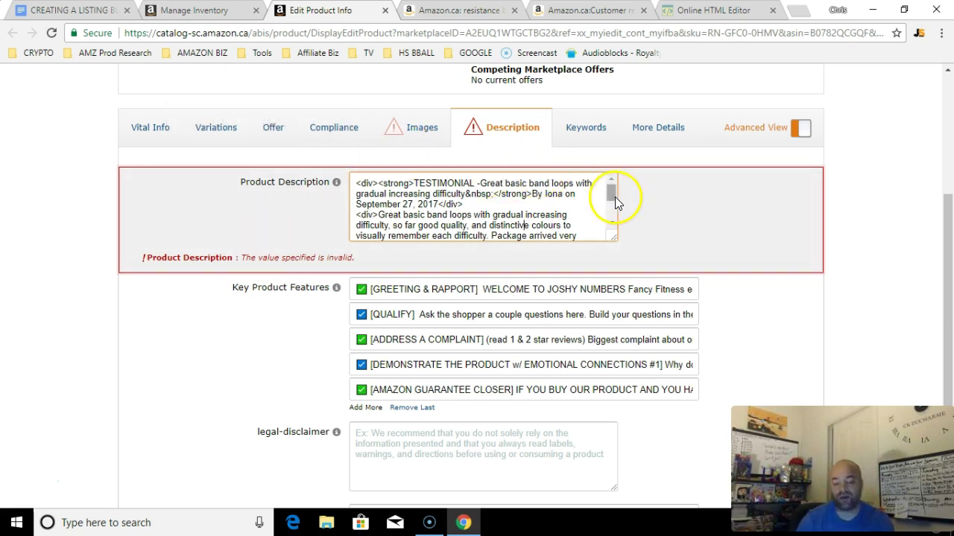
mouse_move(946, 237)
left_mouse_down()
mouse_move(945, 302)
mouse_move(945, 251)
left_mouse_up()
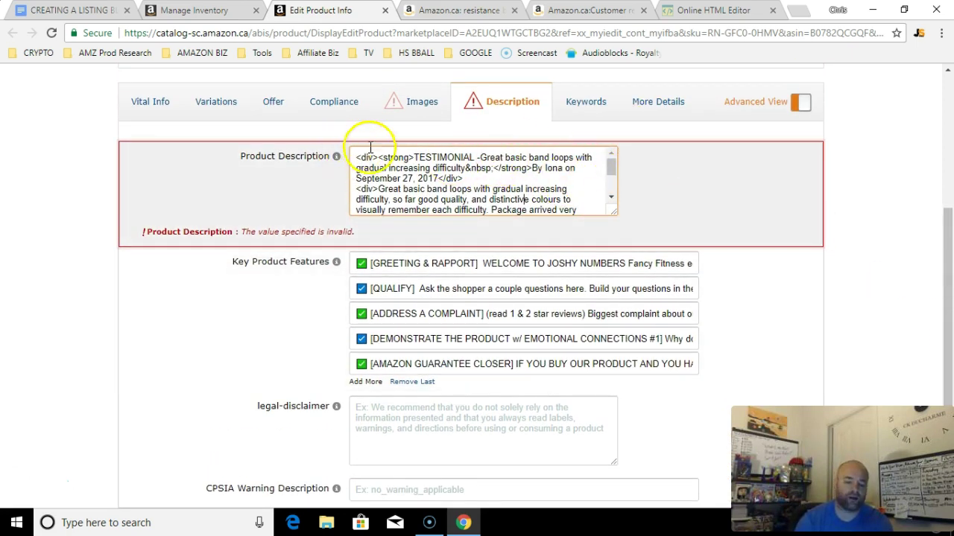
mouse_move(609, 165)
left_mouse_down()
mouse_move(612, 193)
mouse_move(615, 160)
left_mouse_up()
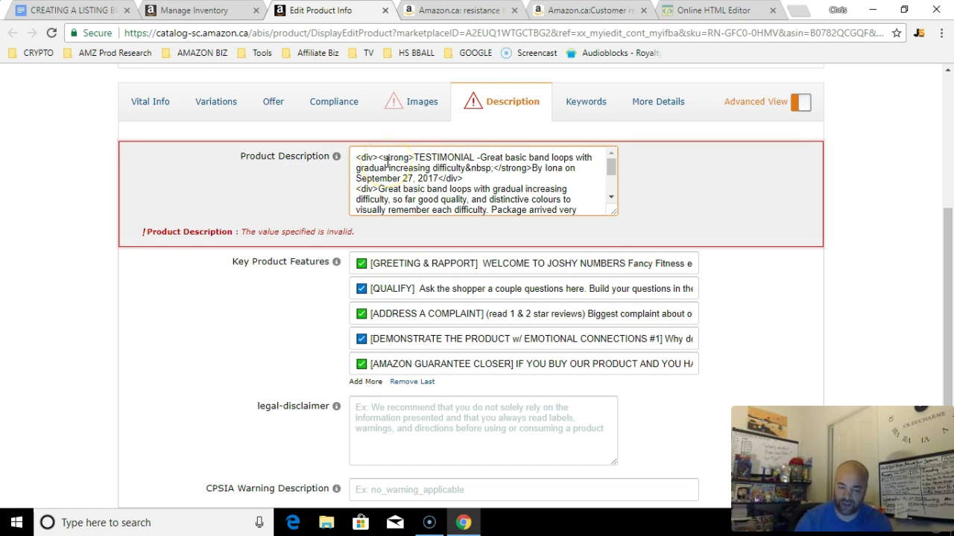
left_click(411, 158)
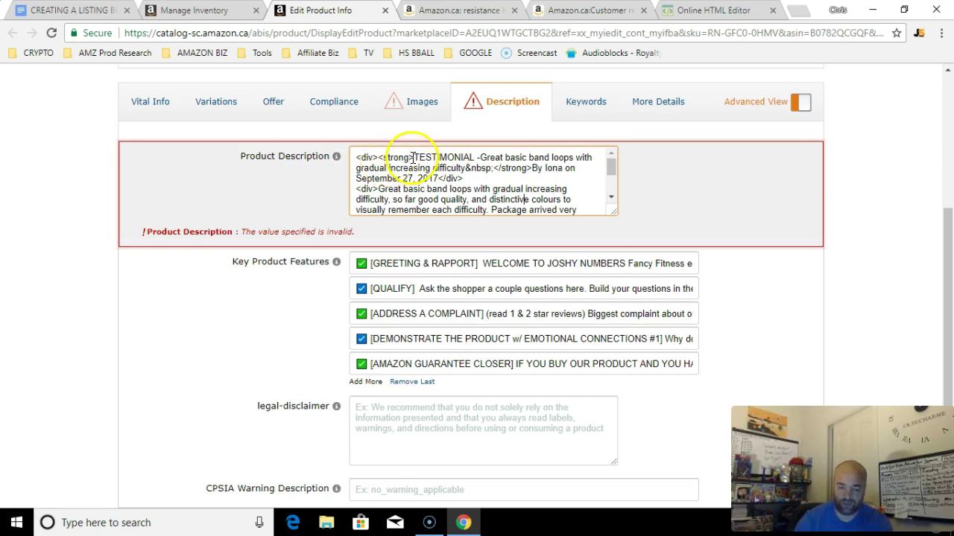
- Select the whole testimonial in the HTML editor and make it bold
left_click(189, 7)
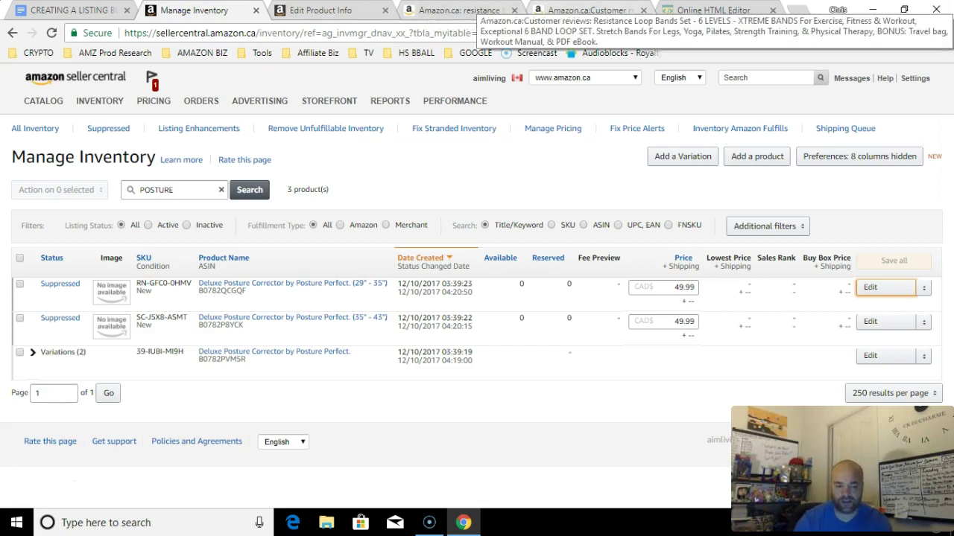
left_click(713, 10)
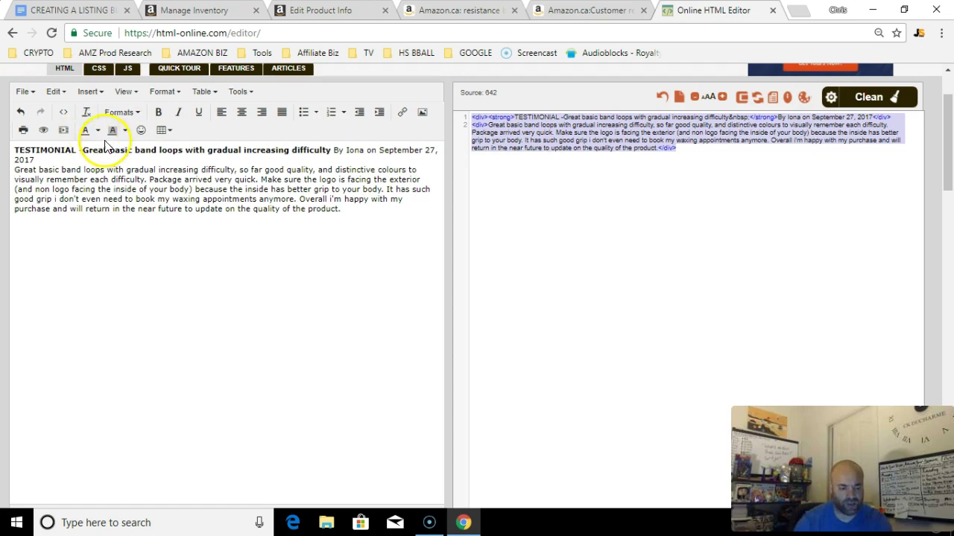
left_click(82, 151)
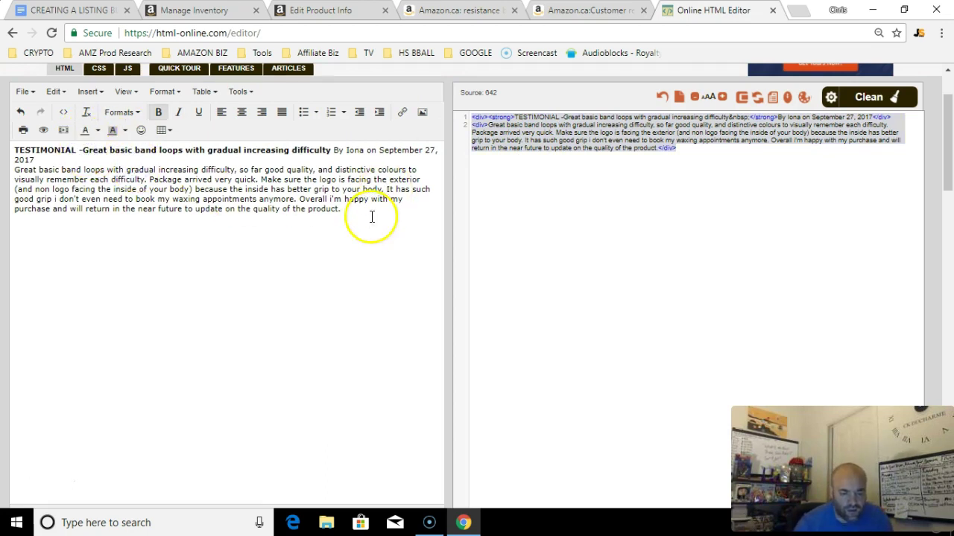
left_click_drag(15, 148, 414, 247)
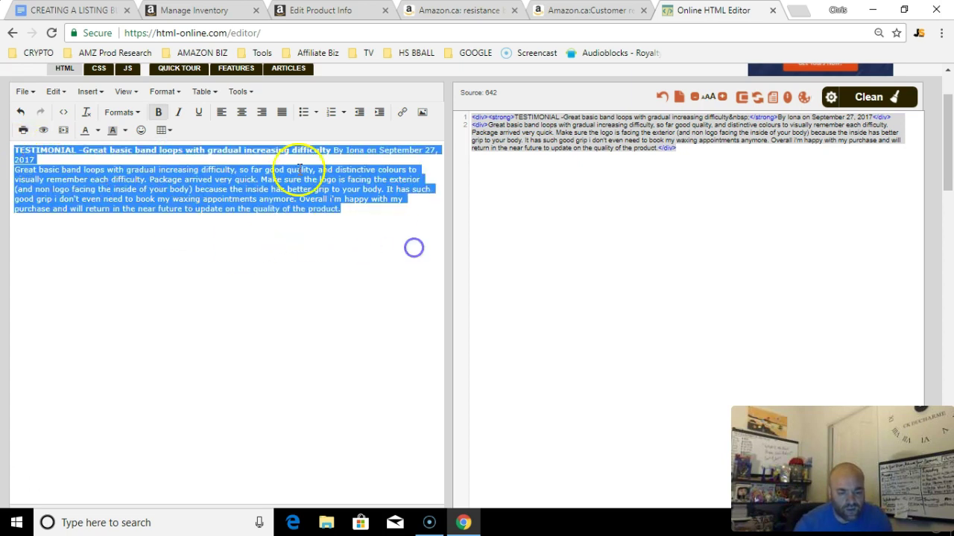
left_click(157, 112)
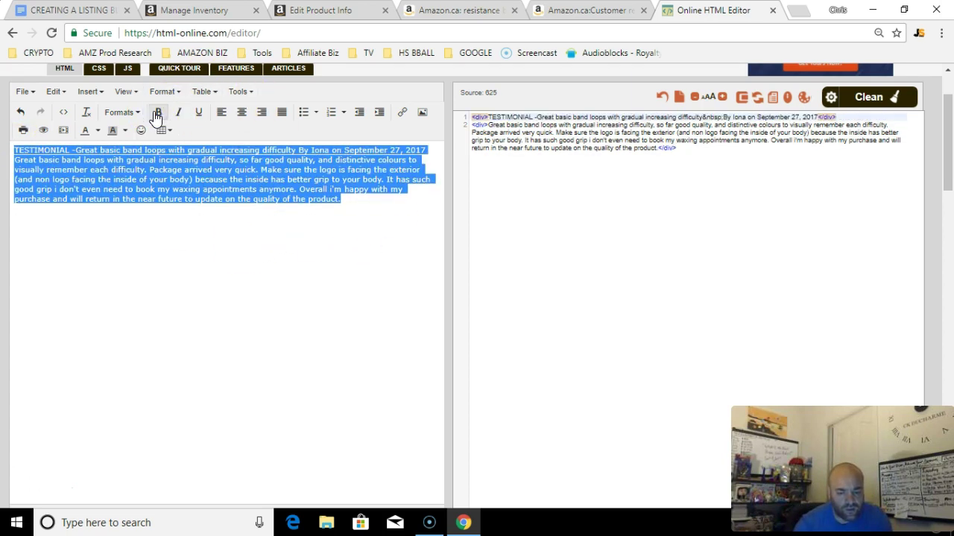
left_click(156, 114)
left_click(156, 116)
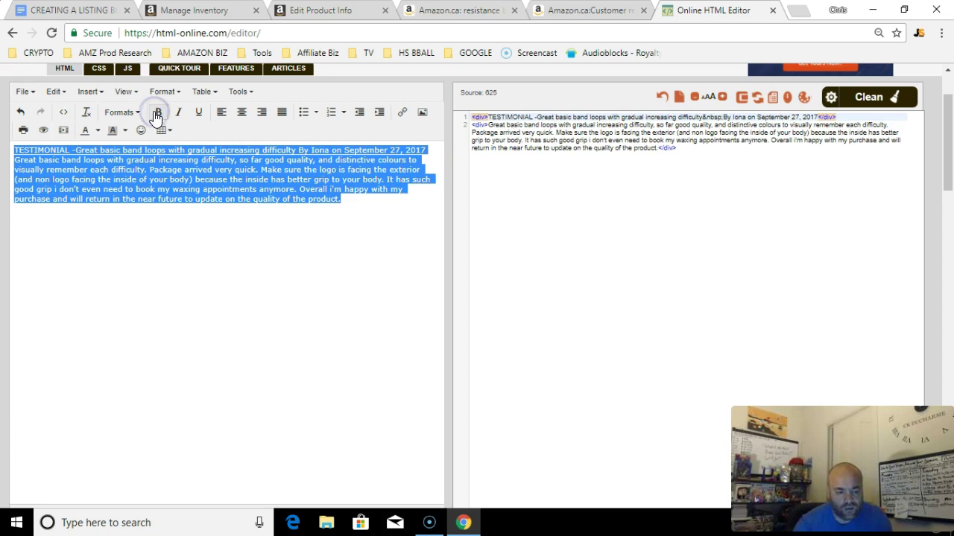
left_click(144, 114)
left_click(162, 112)
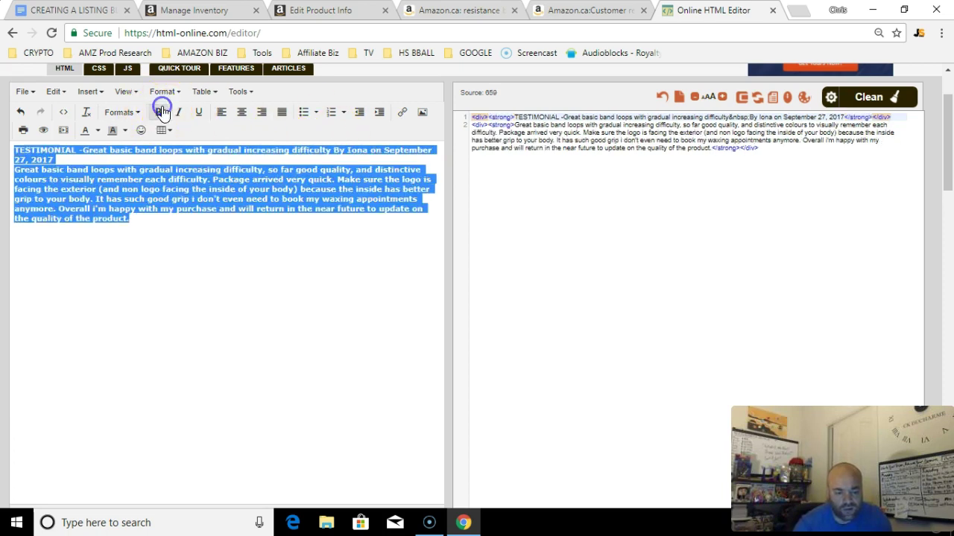
left_click(163, 112)
left_click(162, 112)
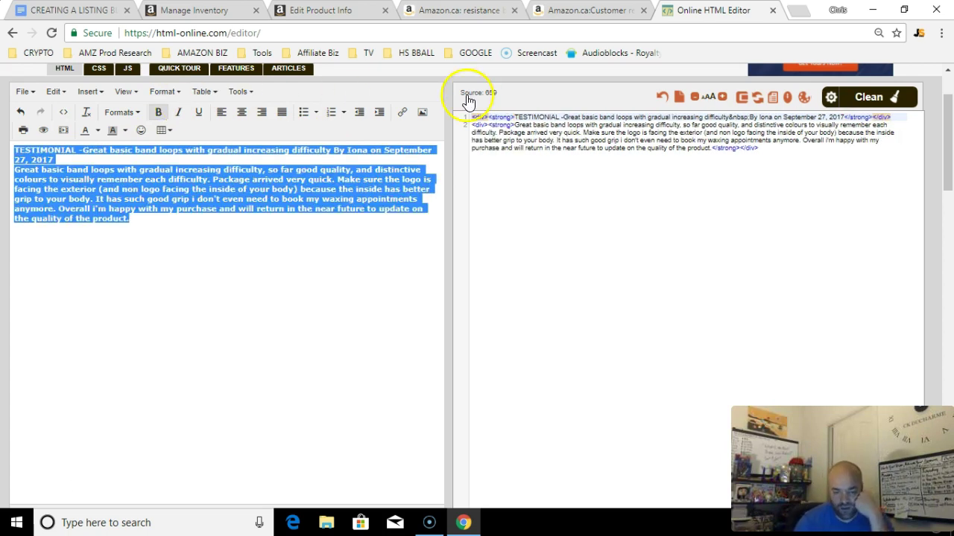
- Replace the strong tags with B tags on both source lines and select the entire HTML source
left_click(496, 118)
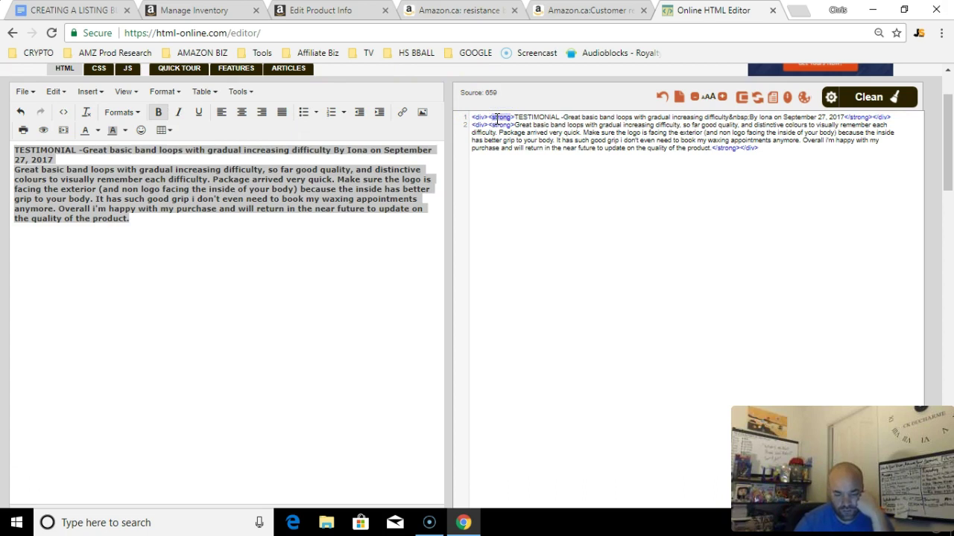
key("BackSpace")
key("BackSpace")
key("BackSpace")
key("BackSpace")
key("BackSpace")
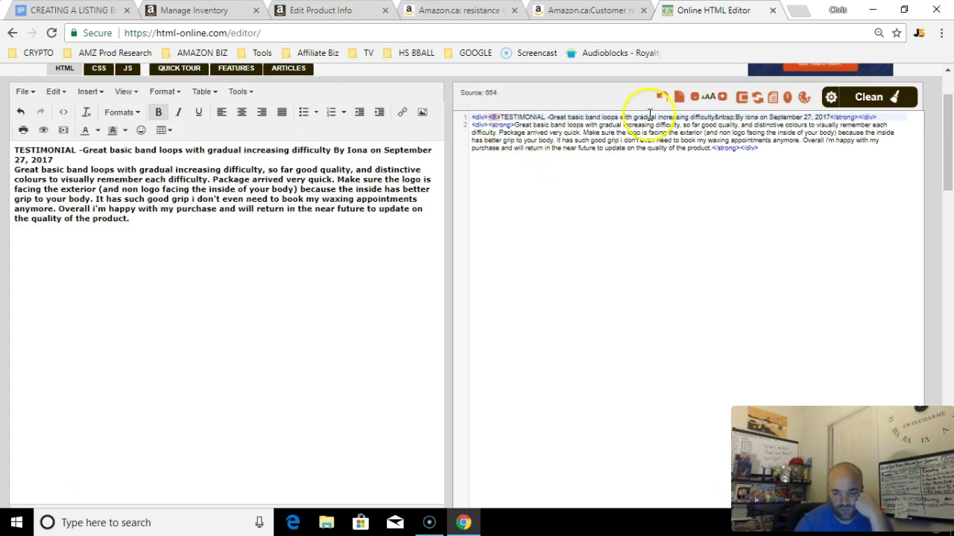
left_click_drag(842, 117, 850, 116)
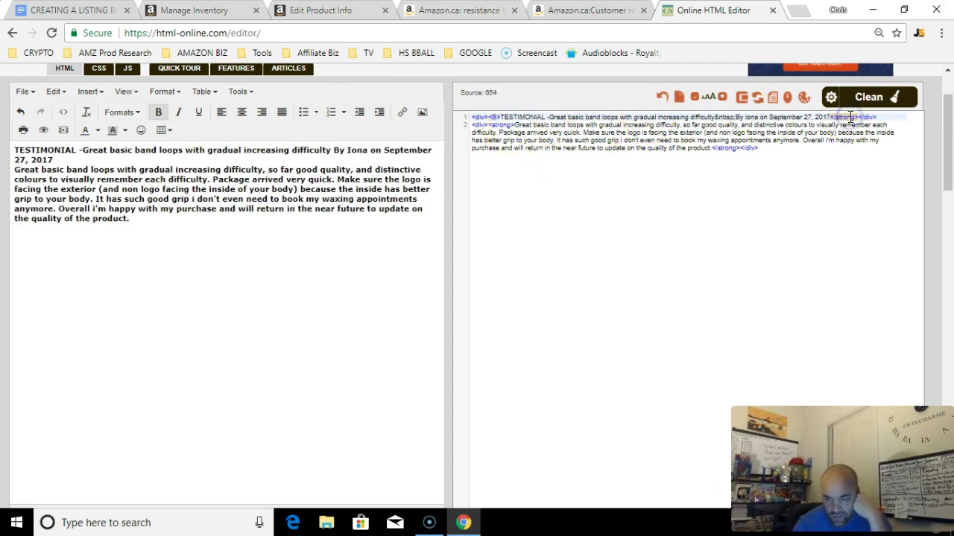
key("BackSpace")
key("BackSpace")
type("B")
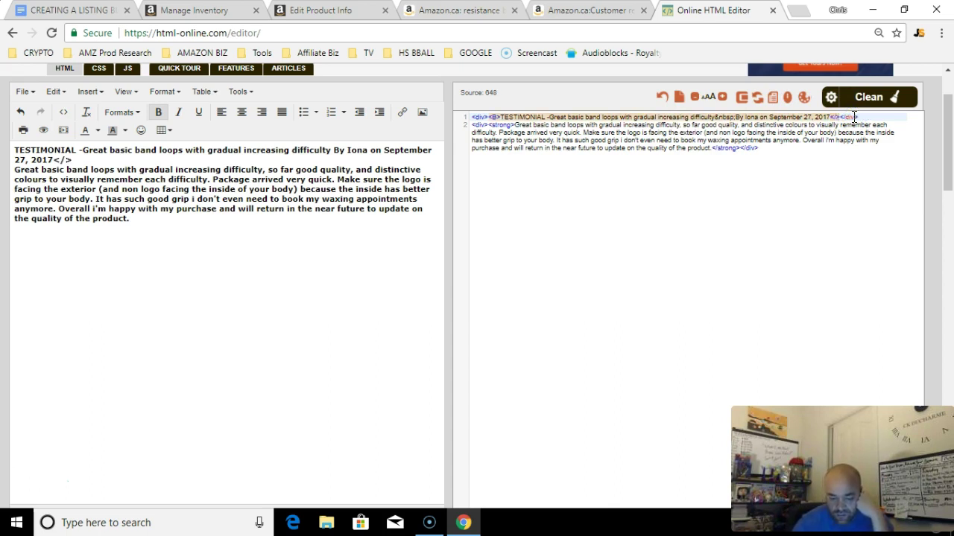
left_click(719, 138)
left_click(634, 116)
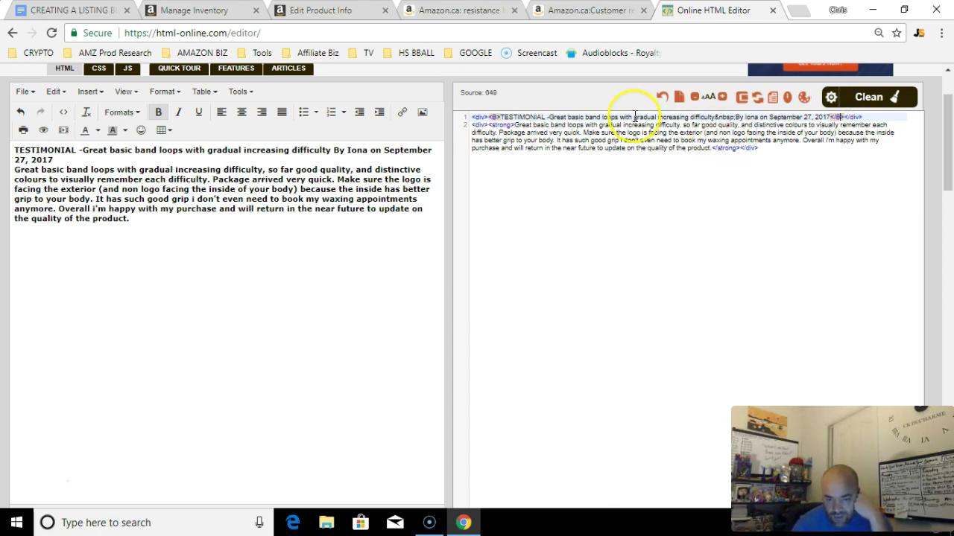
left_click(511, 125)
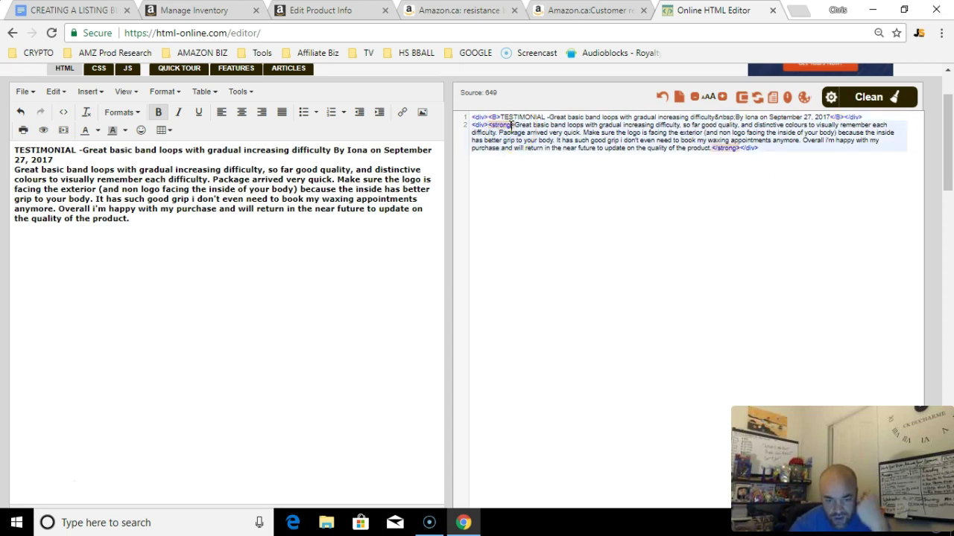
left_click(510, 141)
key("BackSpace")
key("BackSpace")
key("BackSpace")
key("BackSpace")
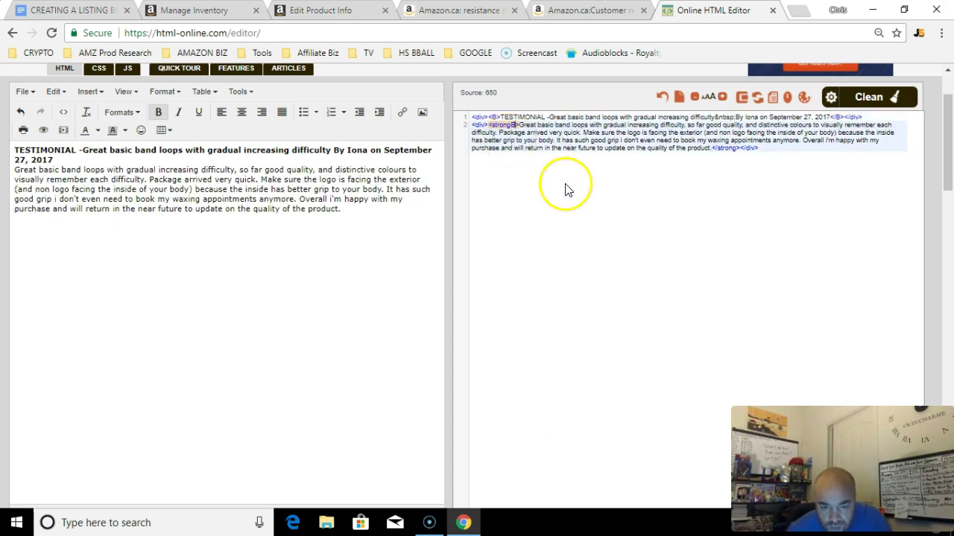
key("BackSpace")
key("BackSpace")
type("B")
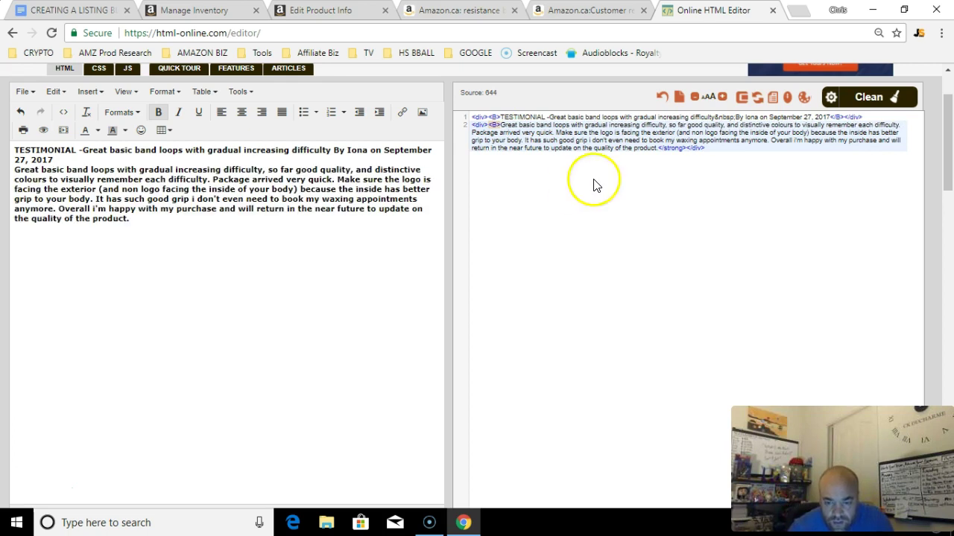
left_click(682, 149)
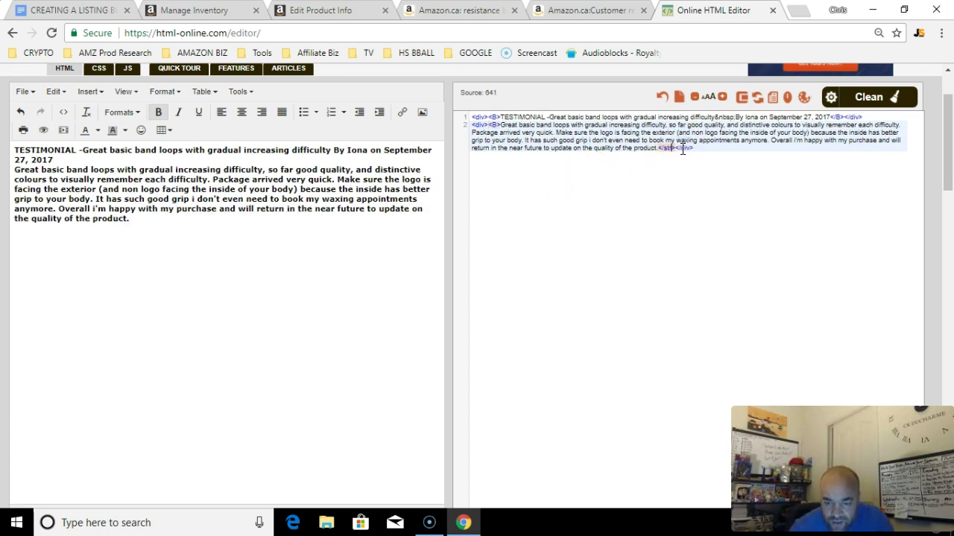
left_click_drag(690, 148, 467, 99)
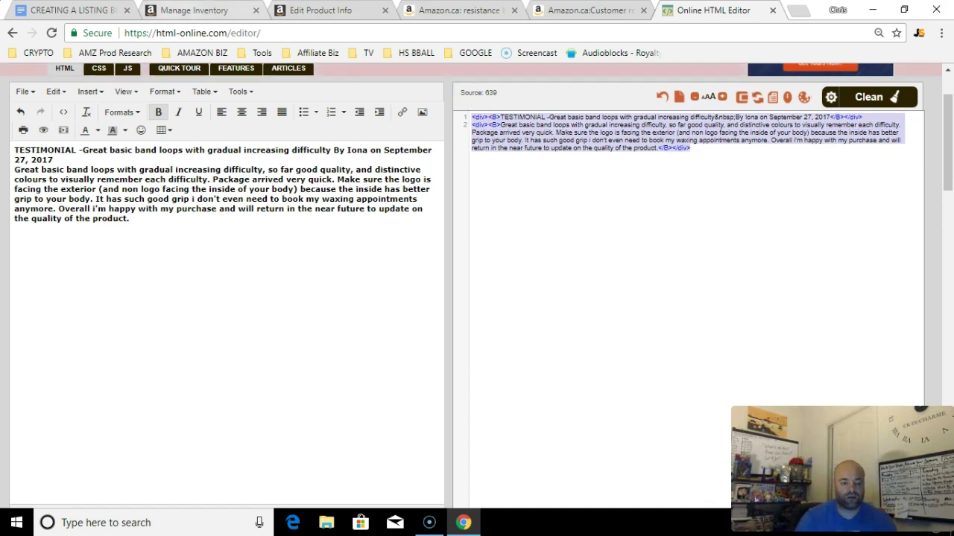
- Paste the bold testimonial HTML over the Product Description, then bring up the listing blueprint Google Doc
left_click(193, 10)
left_click(321, 10)
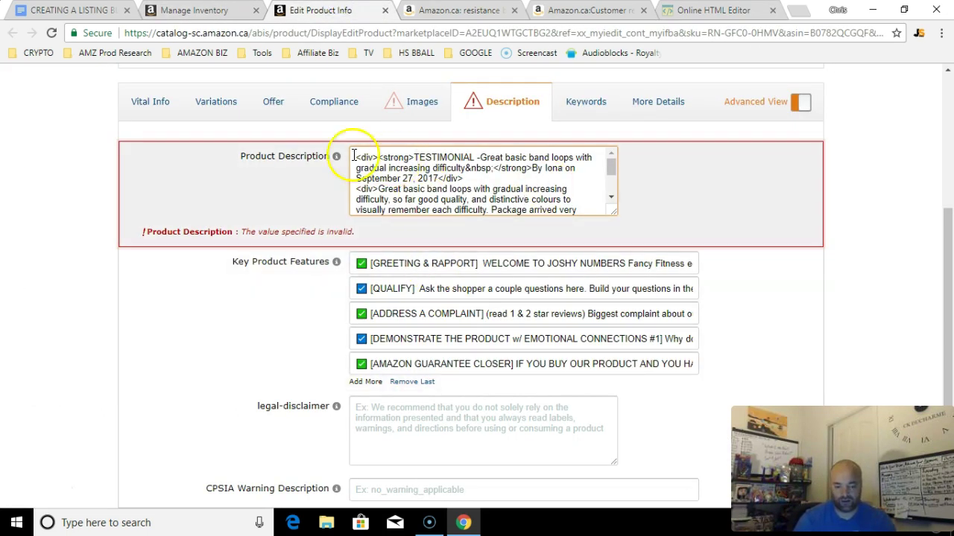
left_click_drag(356, 157, 591, 314)
key("ctrl+v")
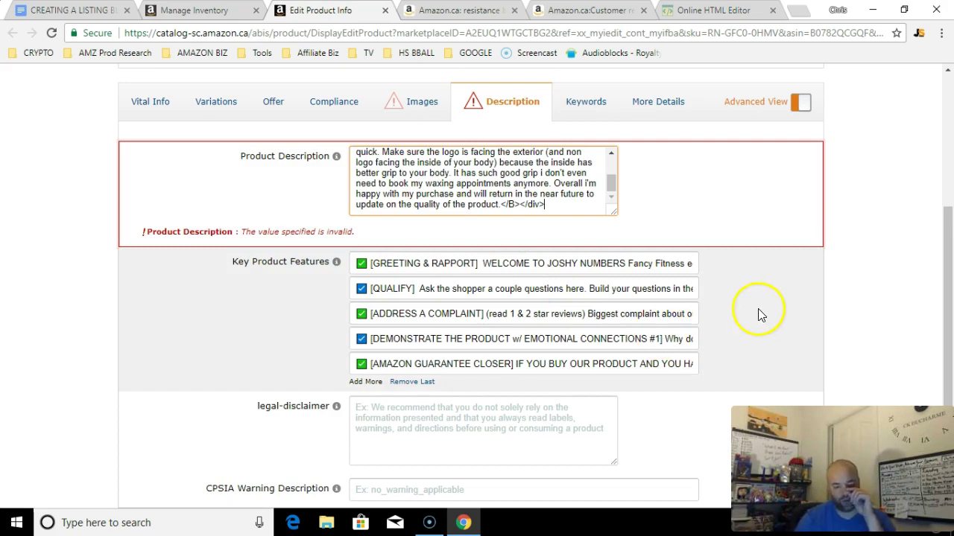
left_click(710, 217)
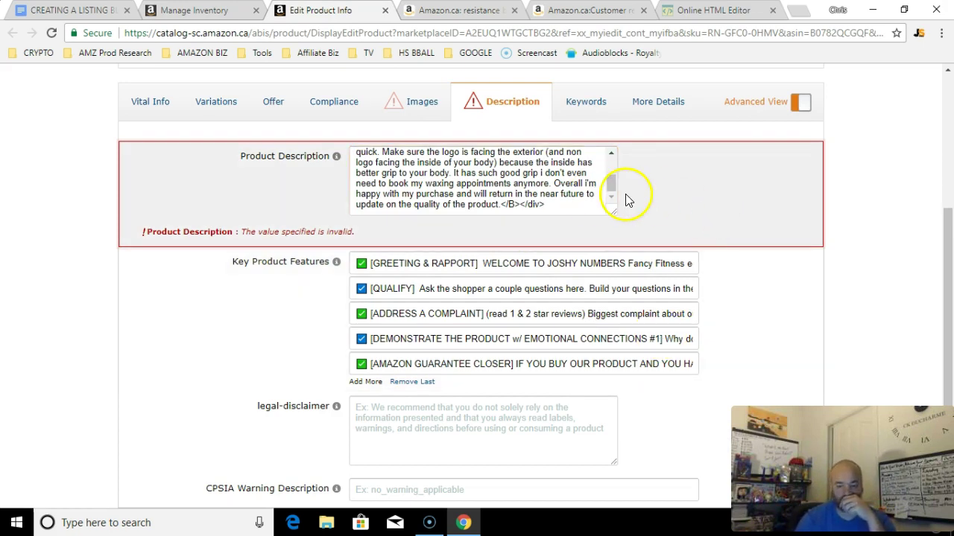
left_click_drag(611, 182, 614, 160)
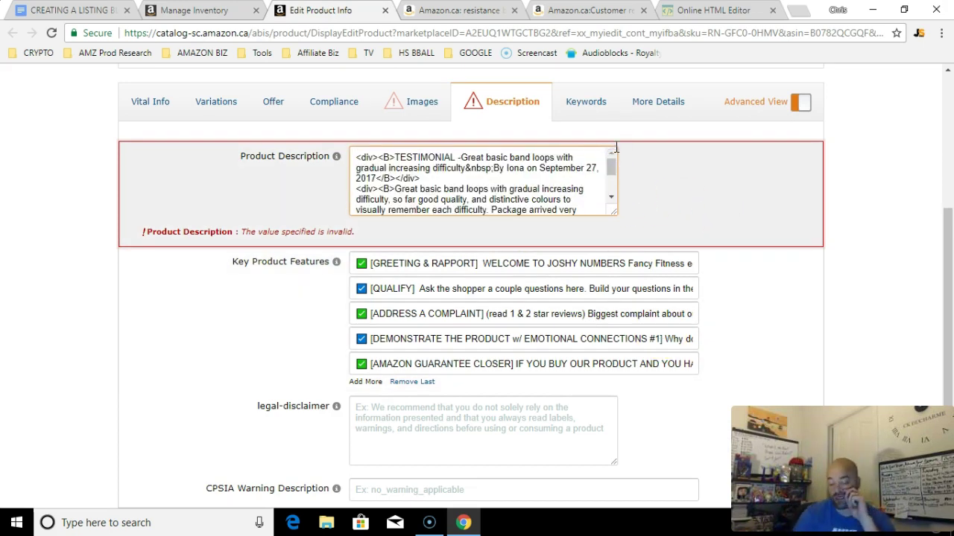
left_click(683, 97)
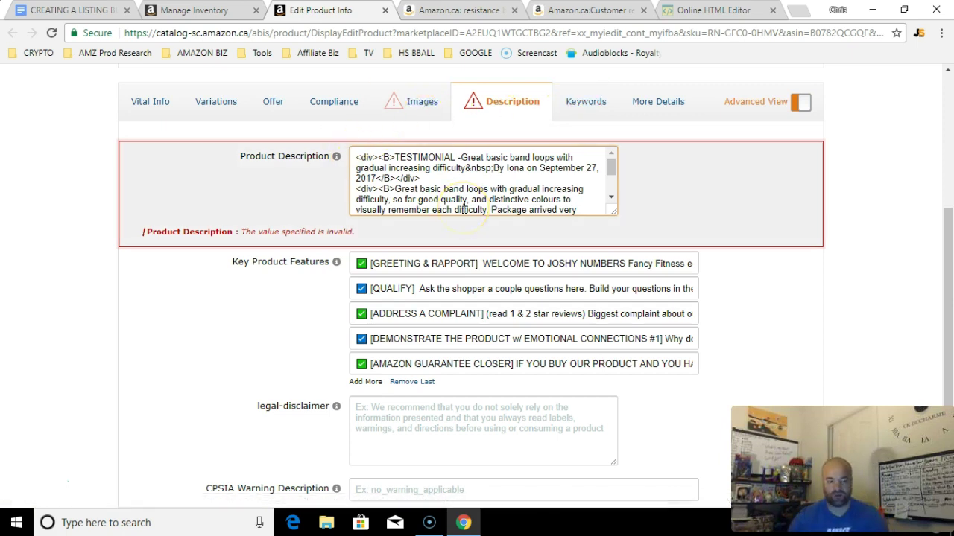
key("ctrl+1")
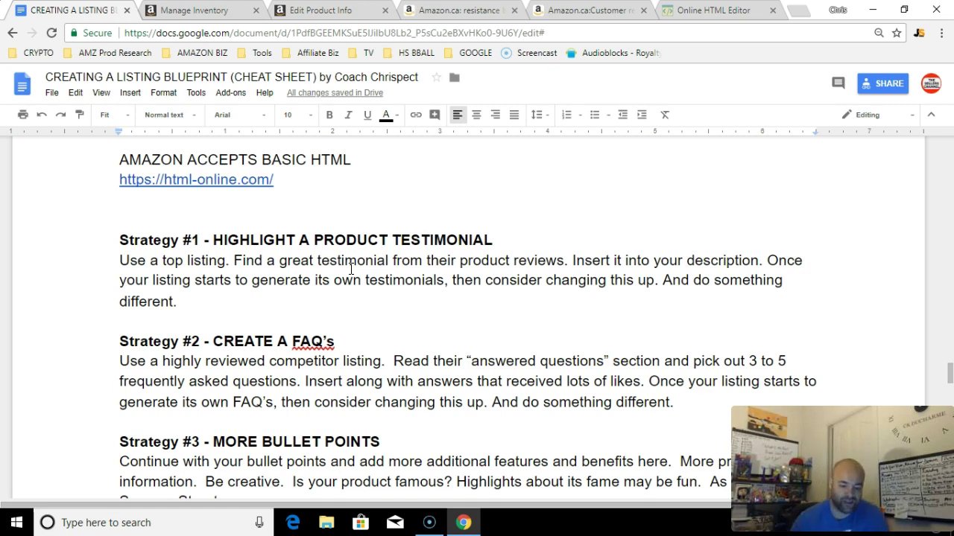
scroll(351, 268, "down", 2)
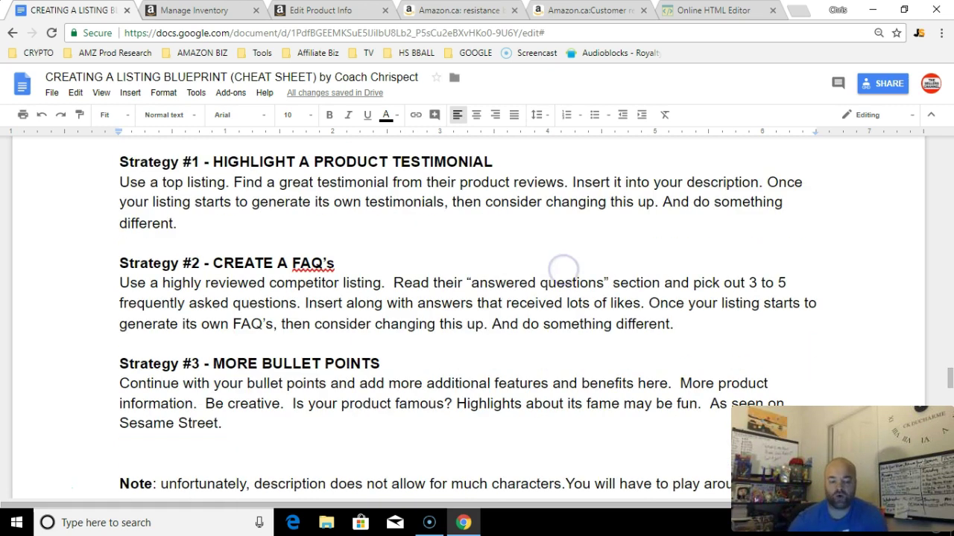
left_click(316, 266)
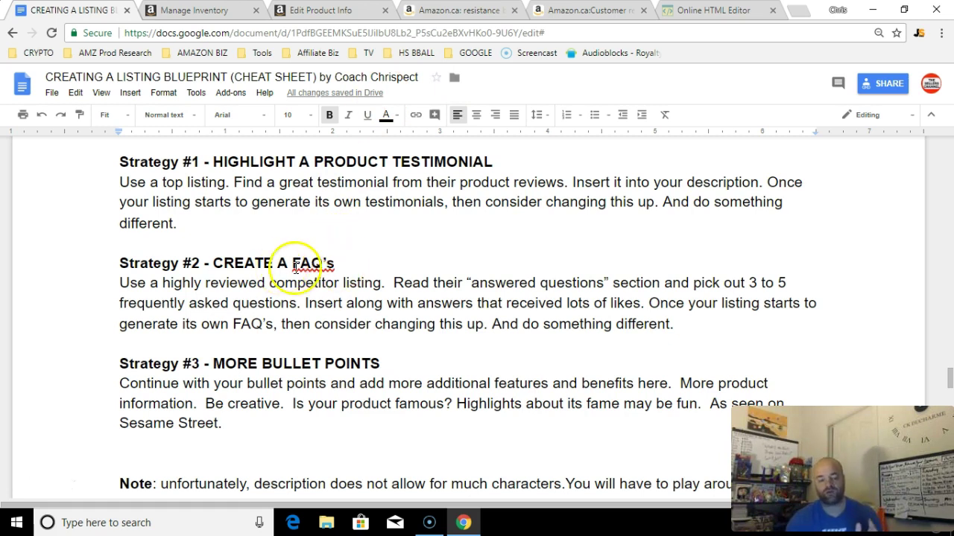
- Close the customer reviews page and return to the resistance bands search results without the Jungle Scout panel
left_click(586, 10)
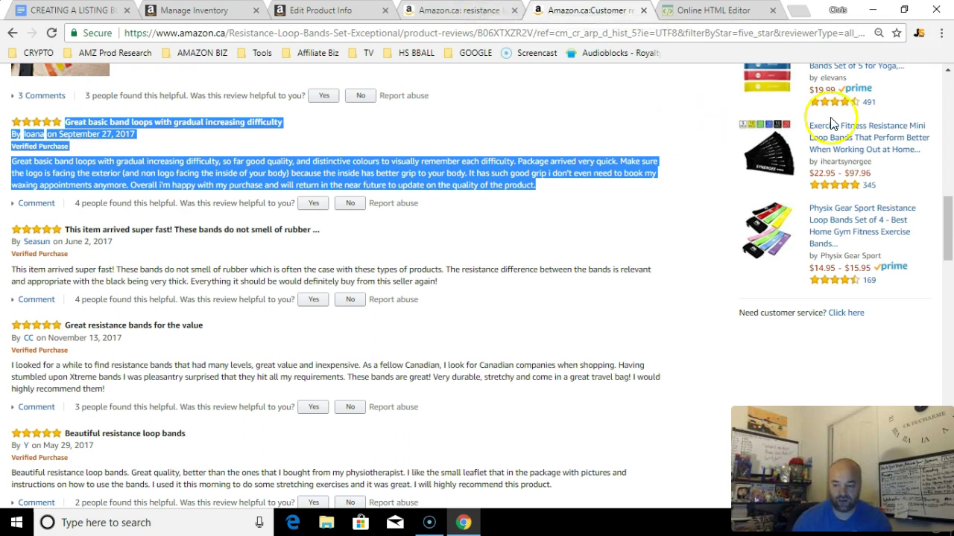
left_click_drag(947, 223, 950, 108)
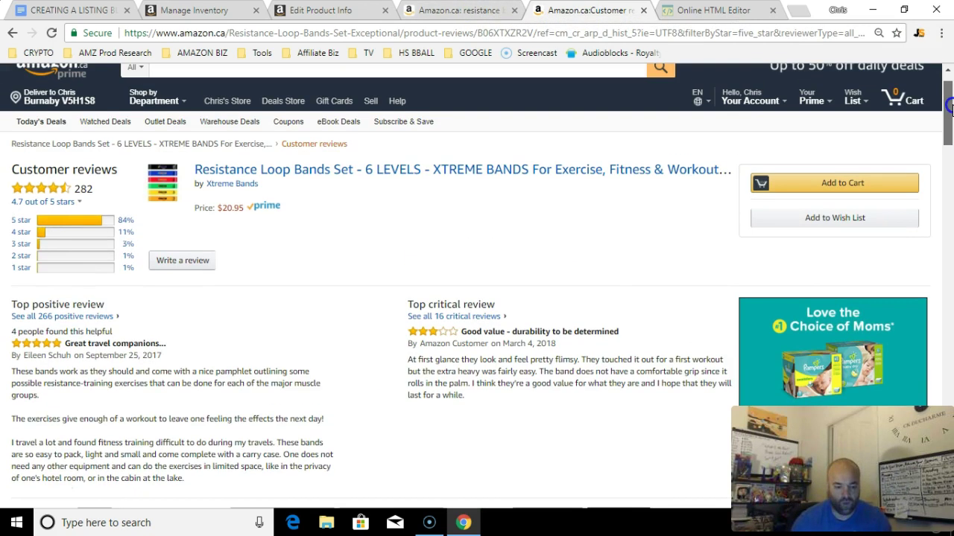
left_click(645, 10)
left_click(487, 11)
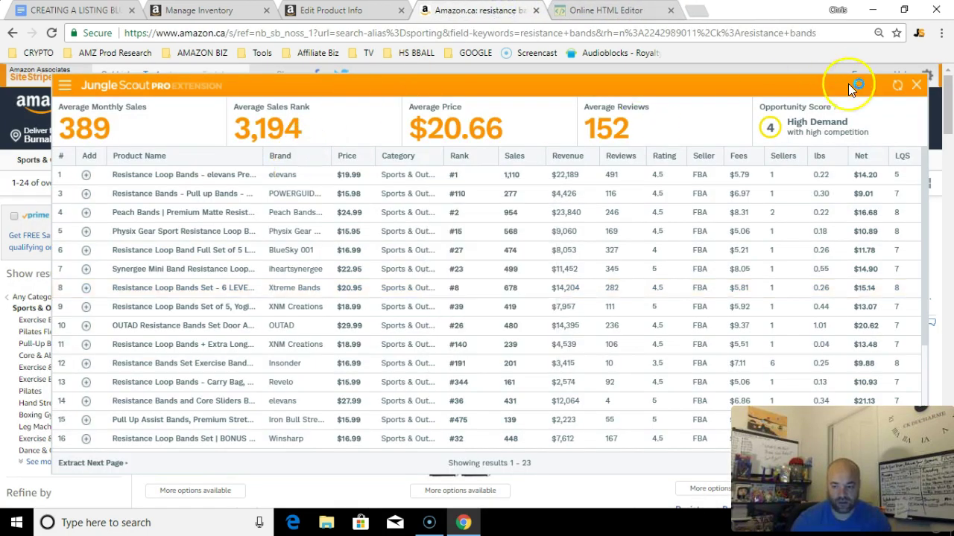
left_click(916, 85)
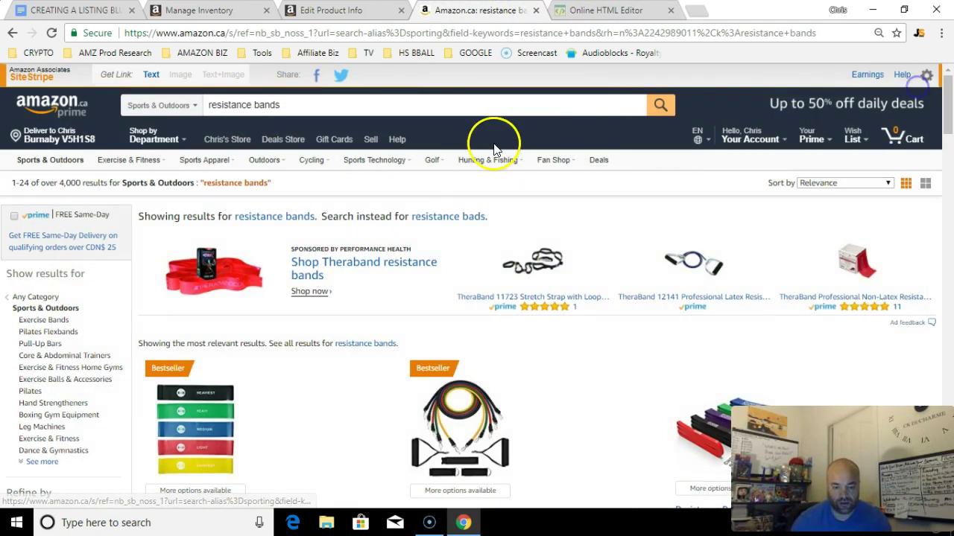
- Look over the elevans resistance loop bands listing, then go back to the search results
left_click(215, 398)
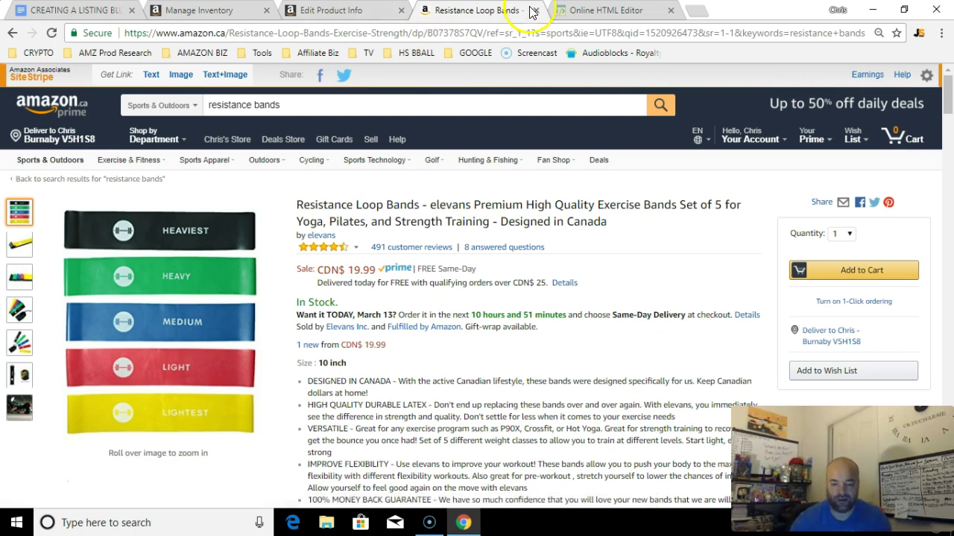
left_click(13, 35)
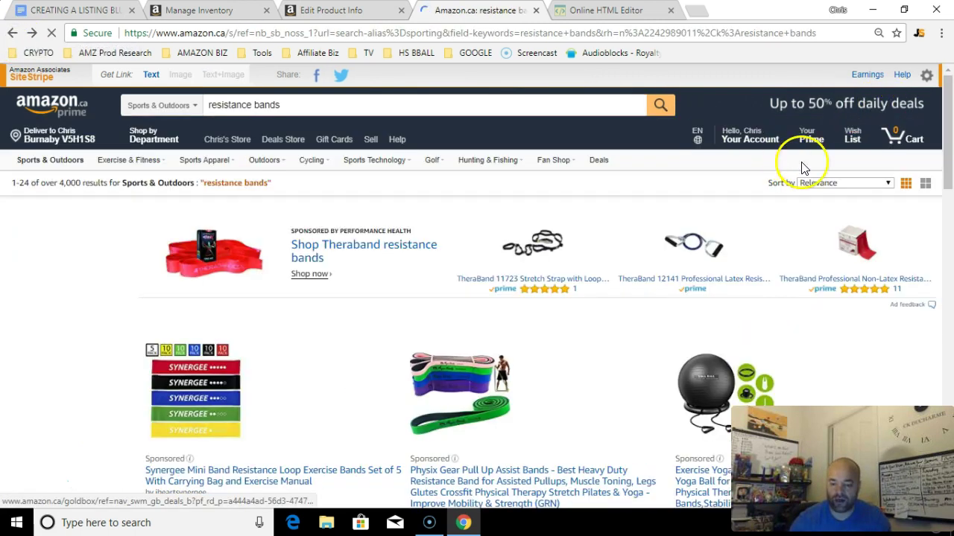
left_click_drag(949, 115, 948, 149)
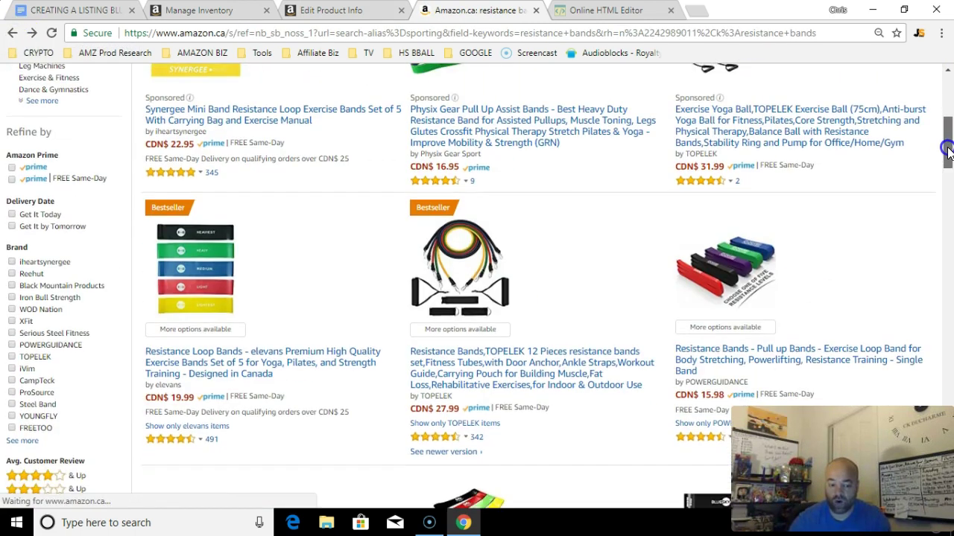
left_click(201, 360)
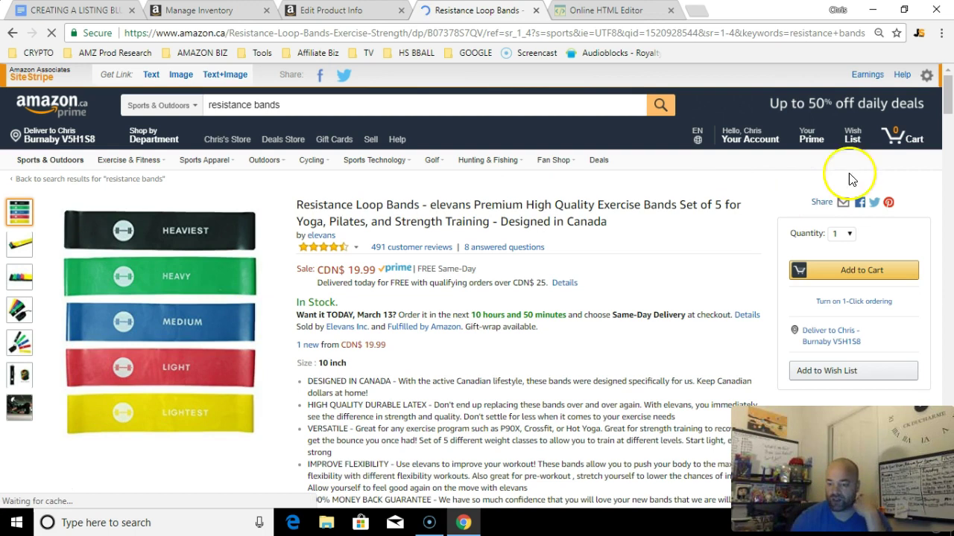
scroll(949, 110, "down", 2)
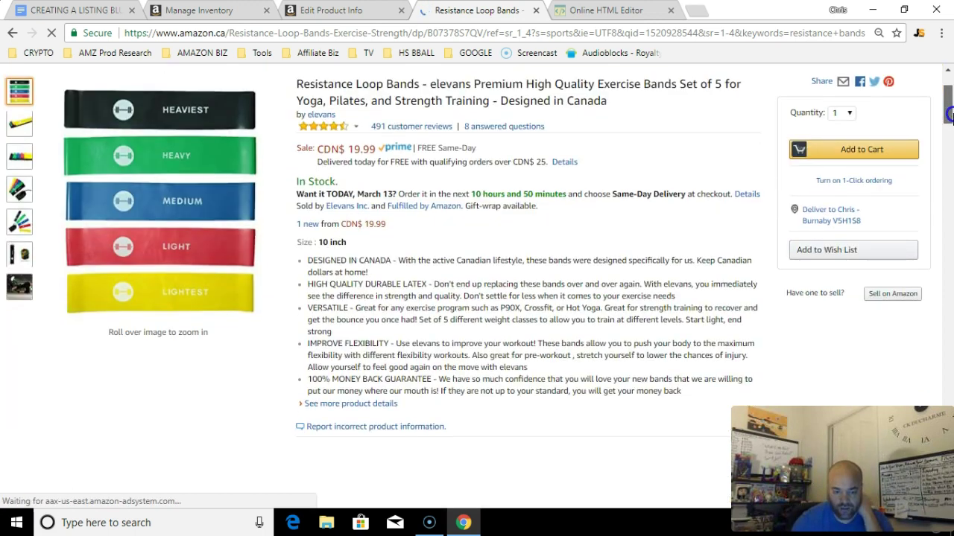
left_click(12, 33)
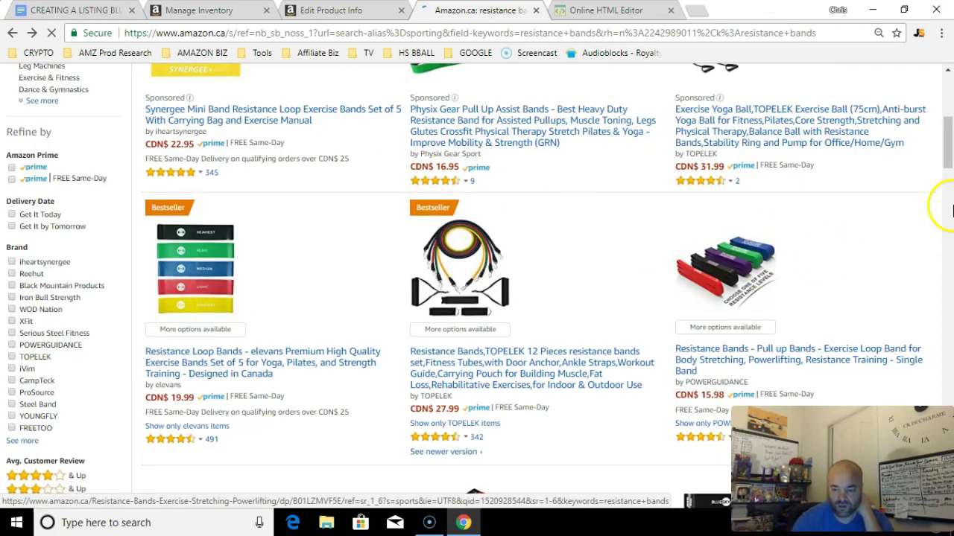
- Check the Peach Bands listing, then open the Xtreme Bands resistance loop bands listing
scroll(937, 202, "down", 3)
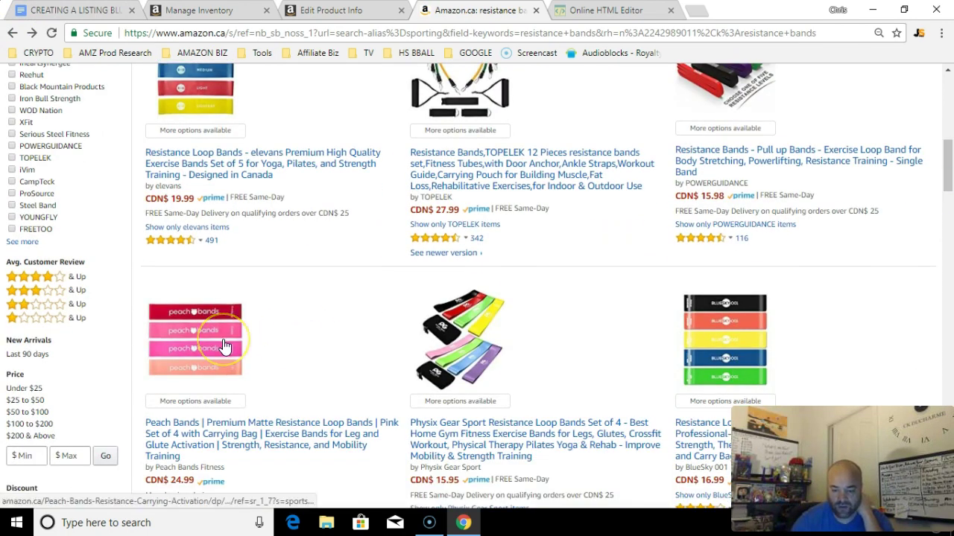
left_click(222, 344)
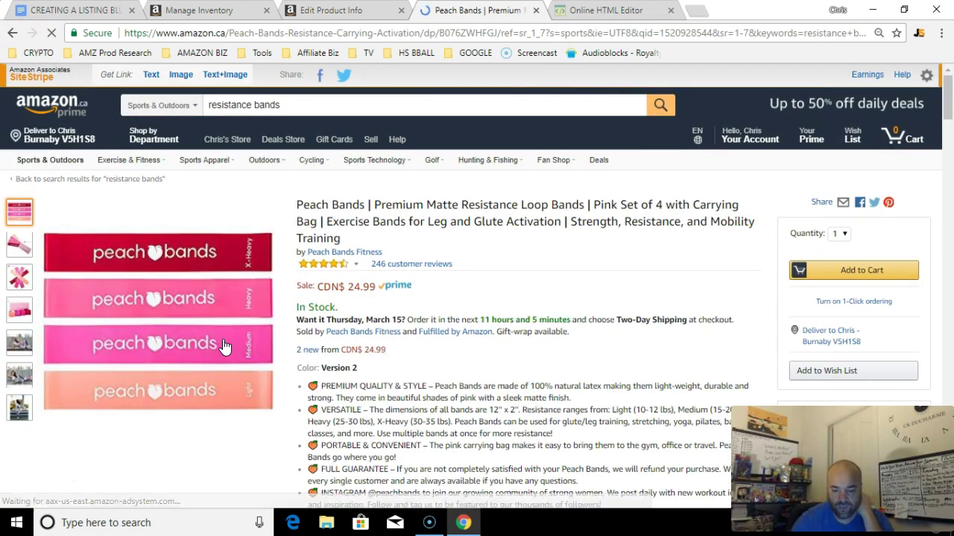
left_click(13, 34)
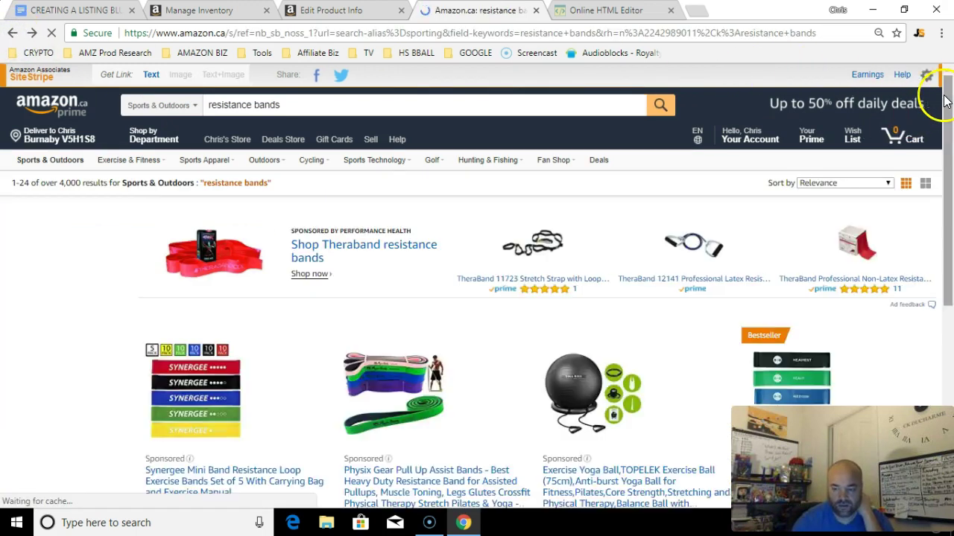
scroll(521, 298, "down", 12)
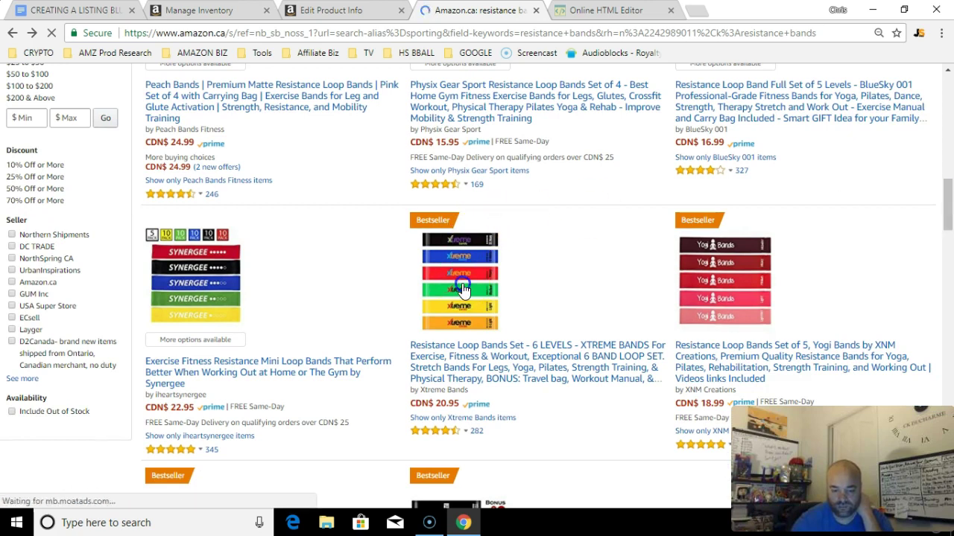
left_click(462, 289)
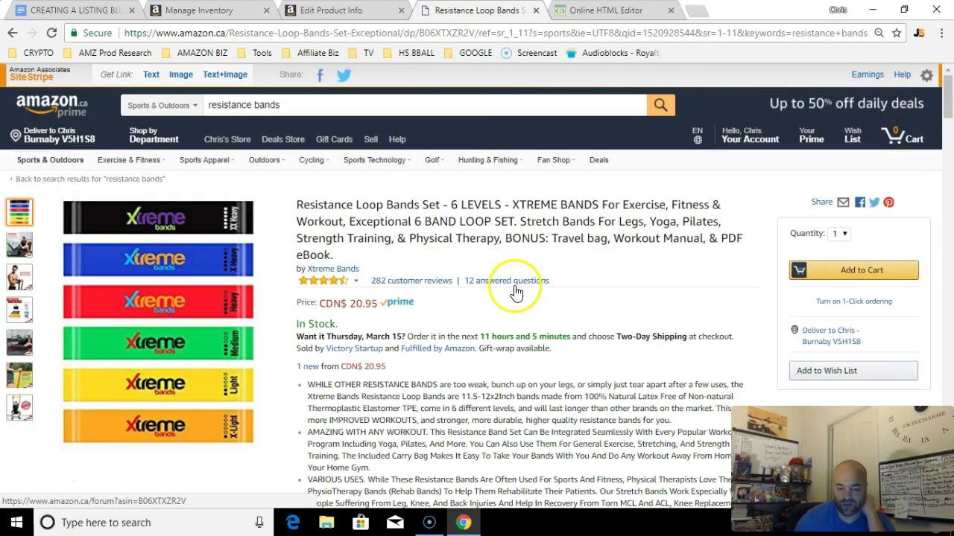
- Read the Xtreme Bands listing's 12 answered questions and load the 8 additional answers
left_click(514, 286)
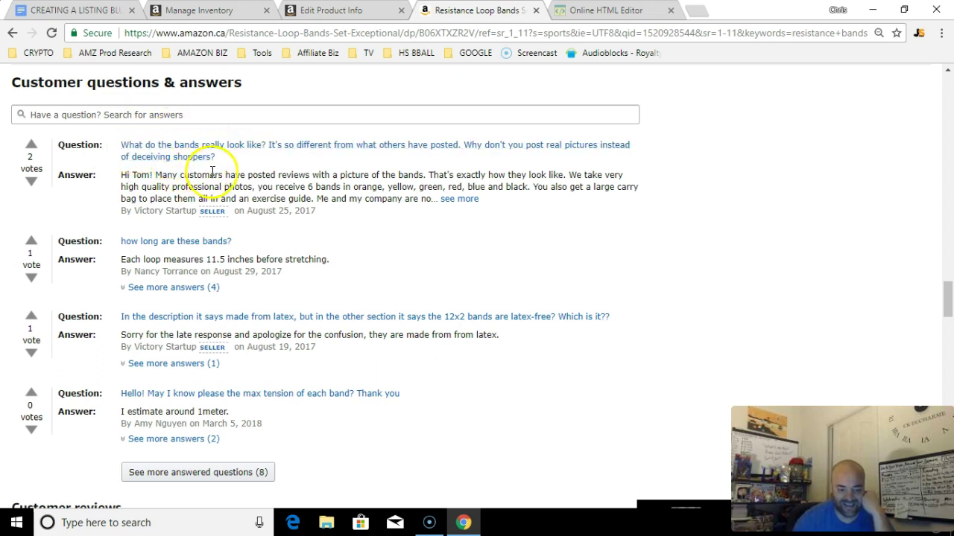
scroll(629, 270, "down", 1)
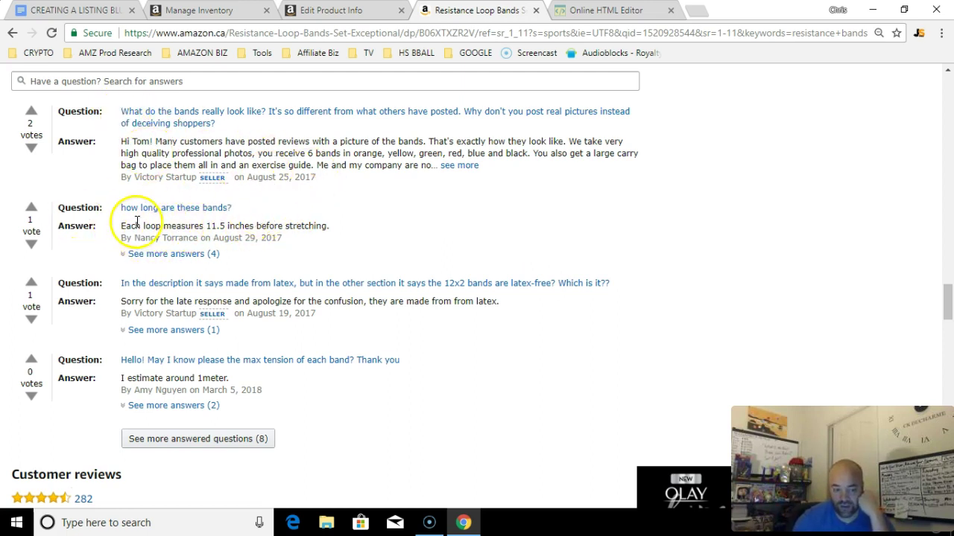
scroll(543, 336, "down", 1)
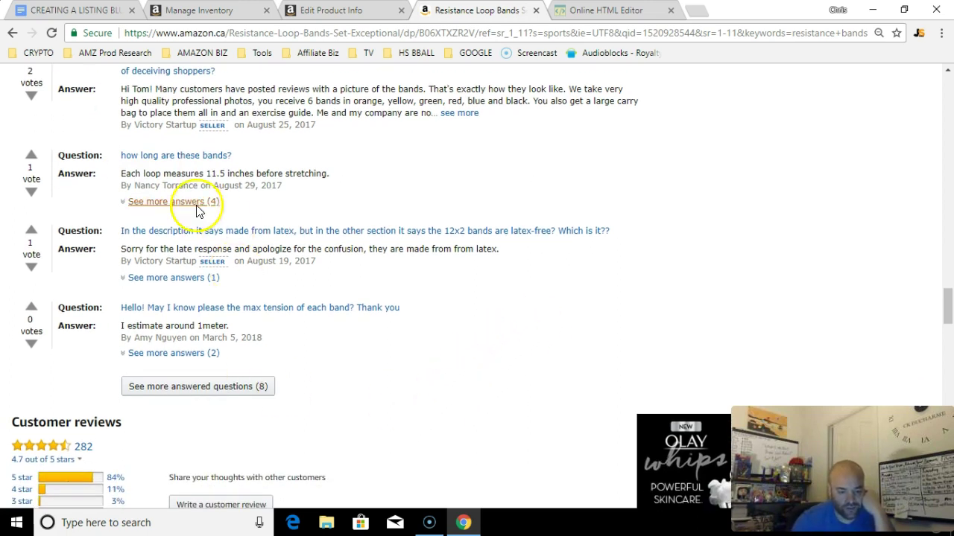
left_click(194, 389)
scroll(583, 310, "up", 2)
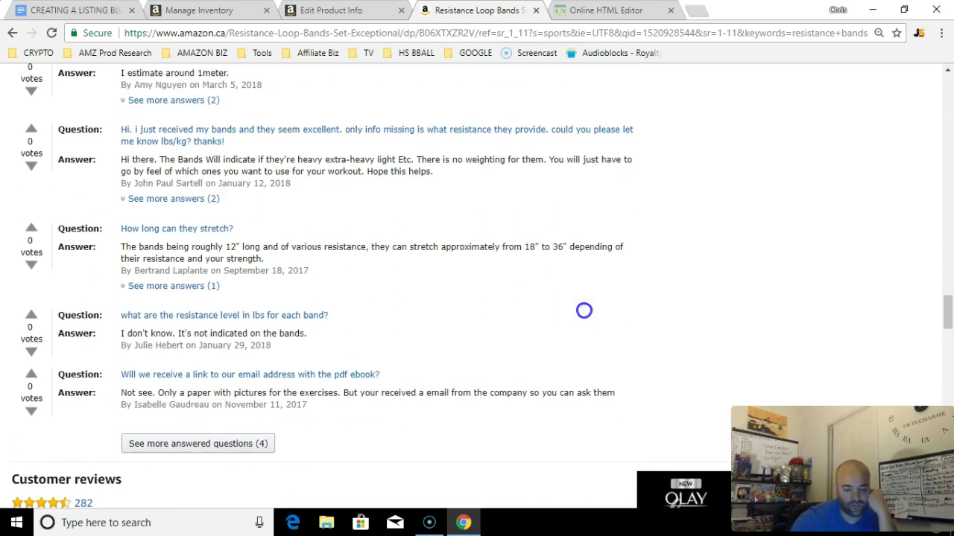
scroll(589, 380, "up", 1)
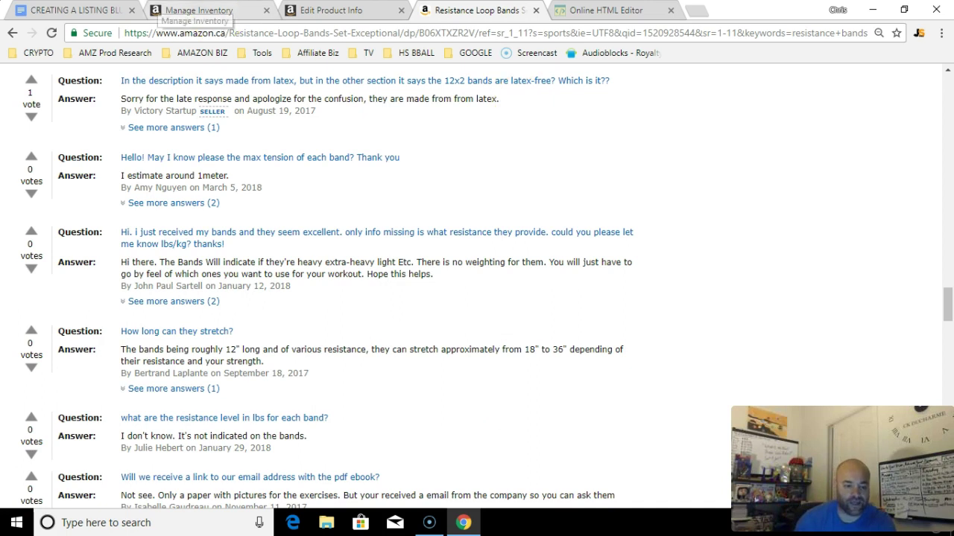
left_click(184, 10)
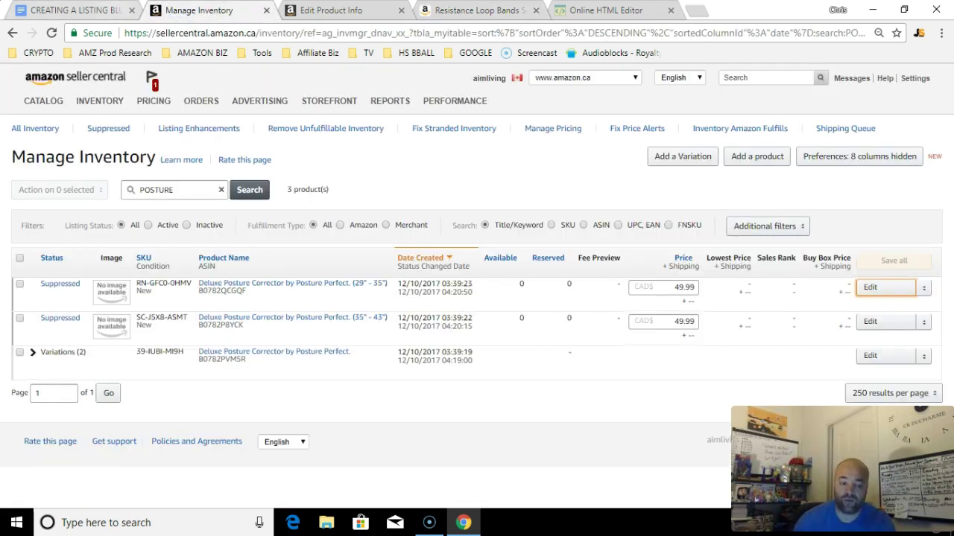
left_click(104, 10)
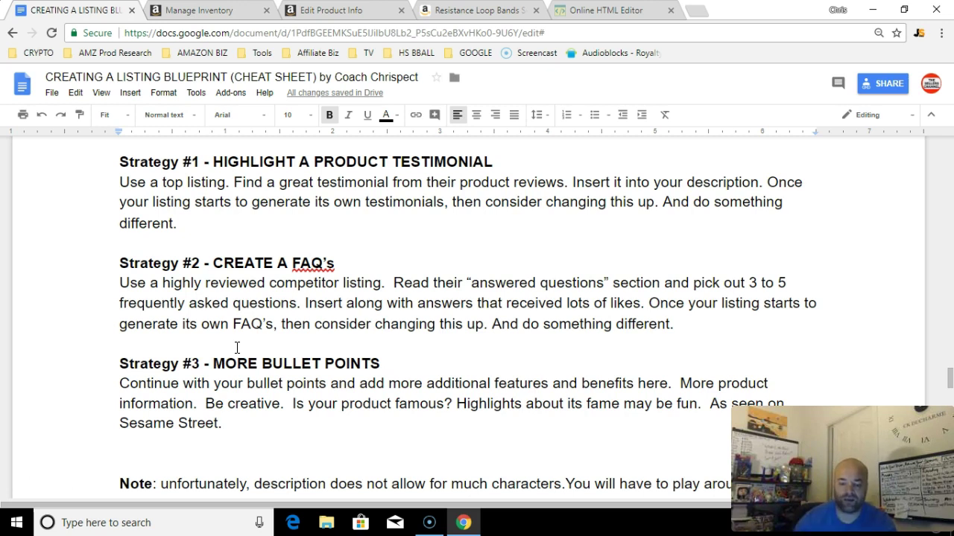
left_click(446, 9)
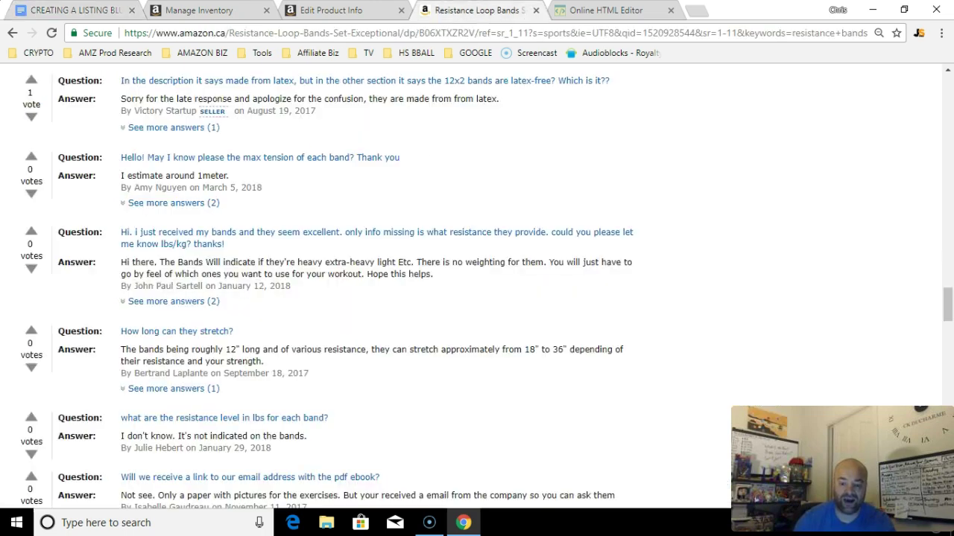
- Scroll through the Xtreme Bands page to review its product description section
left_click(948, 322)
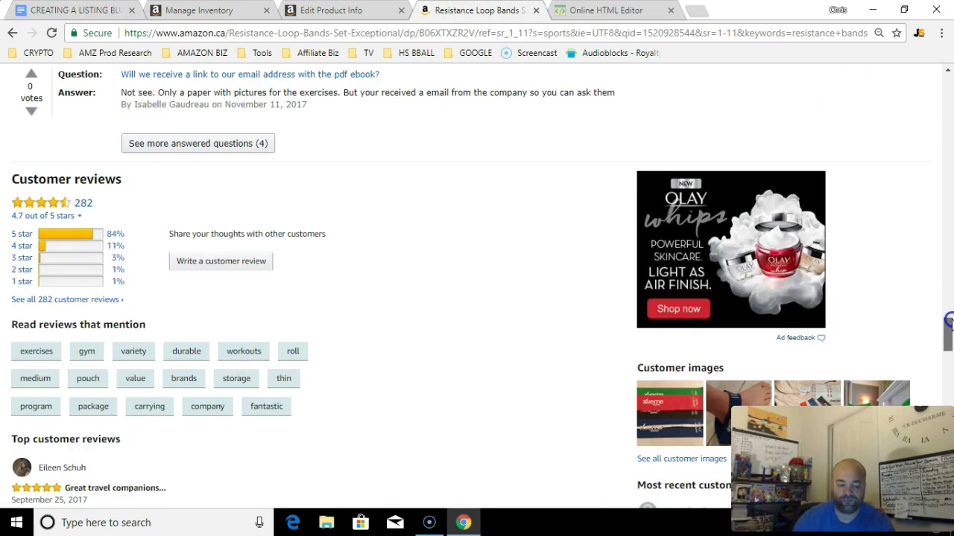
left_click_drag(948, 322, 949, 200)
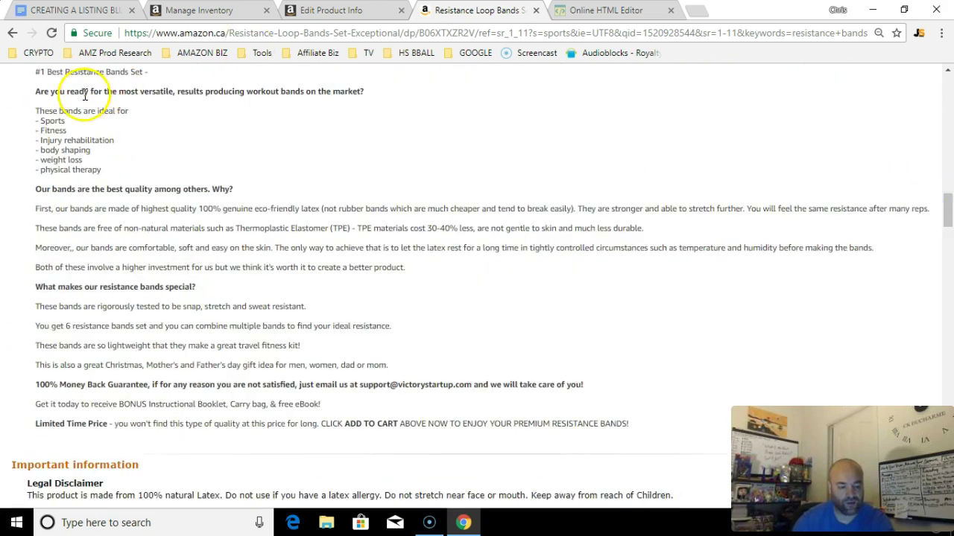
scroll(373, 239, "up", 1)
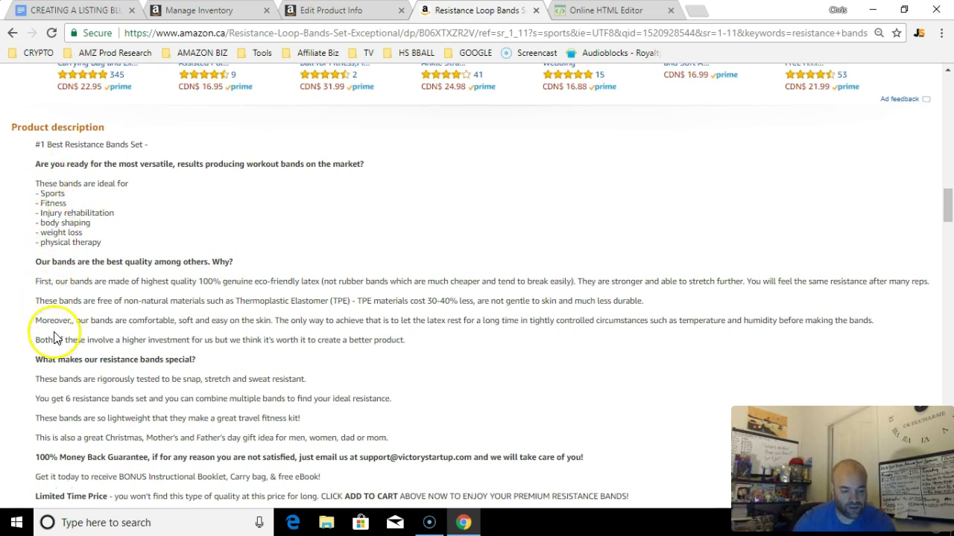
scroll(54, 337, "down", 1)
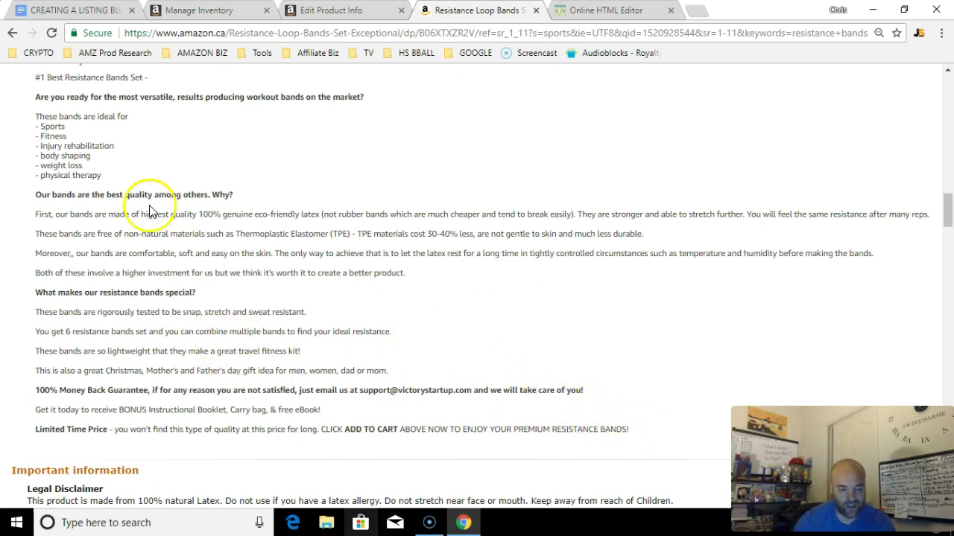
scroll(298, 246, "up", 1)
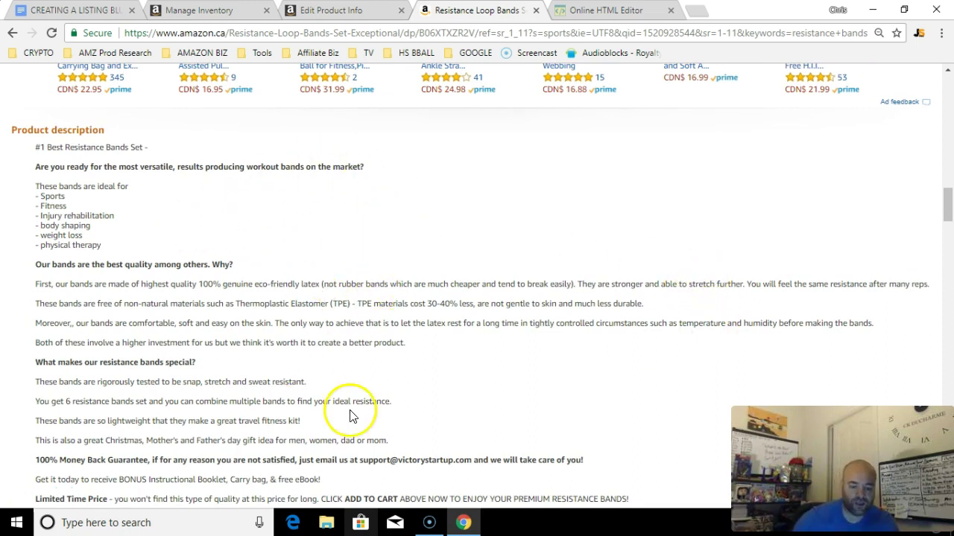
scroll(521, 228, "down", 2)
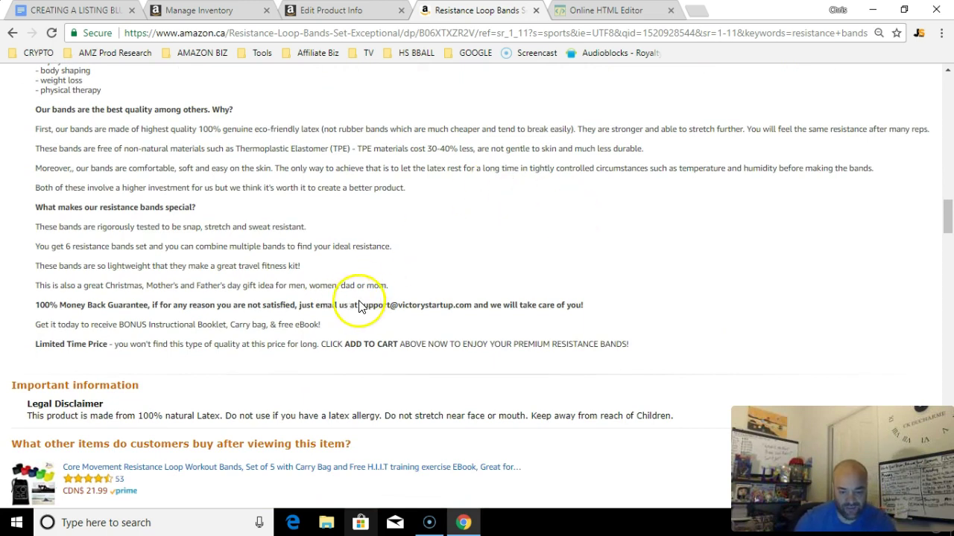
- Select the seller's support e-mail address in the description, then return to the page top
left_click_drag(363, 307, 467, 309)
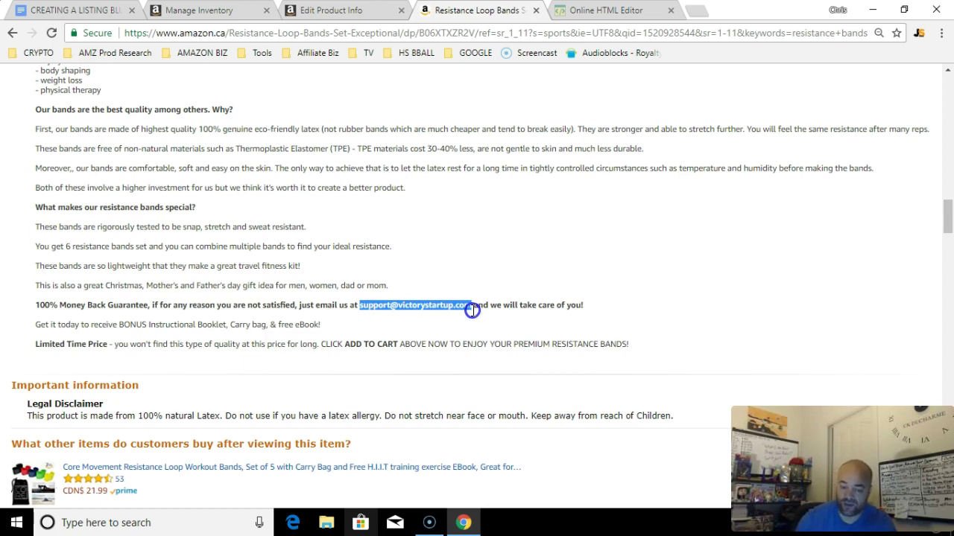
left_click_drag(472, 311, 472, 310)
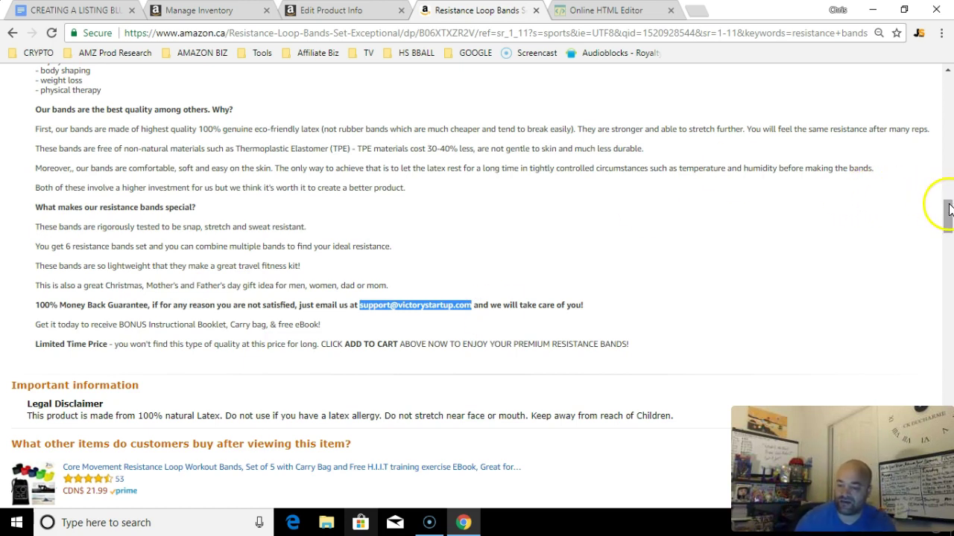
left_click_drag(949, 206, 943, 74)
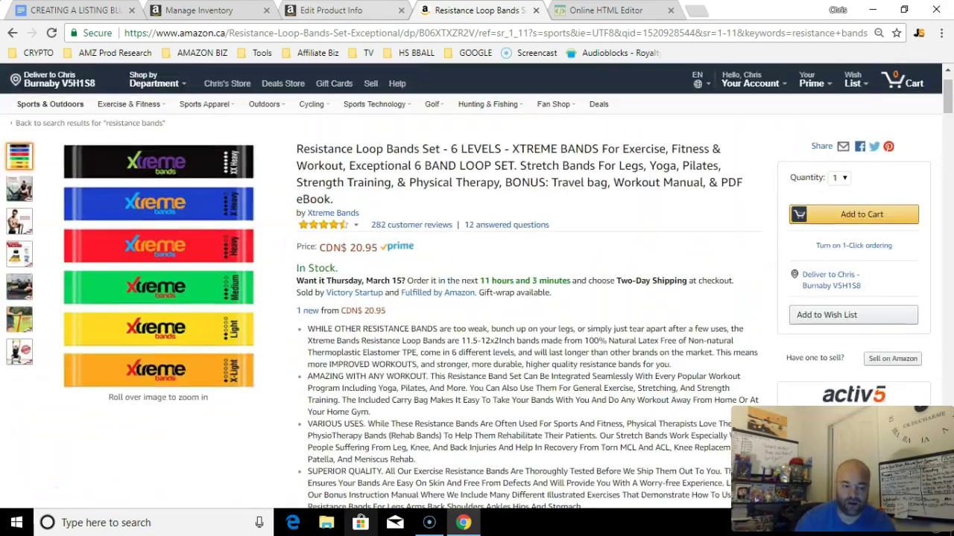
left_click(85, 7)
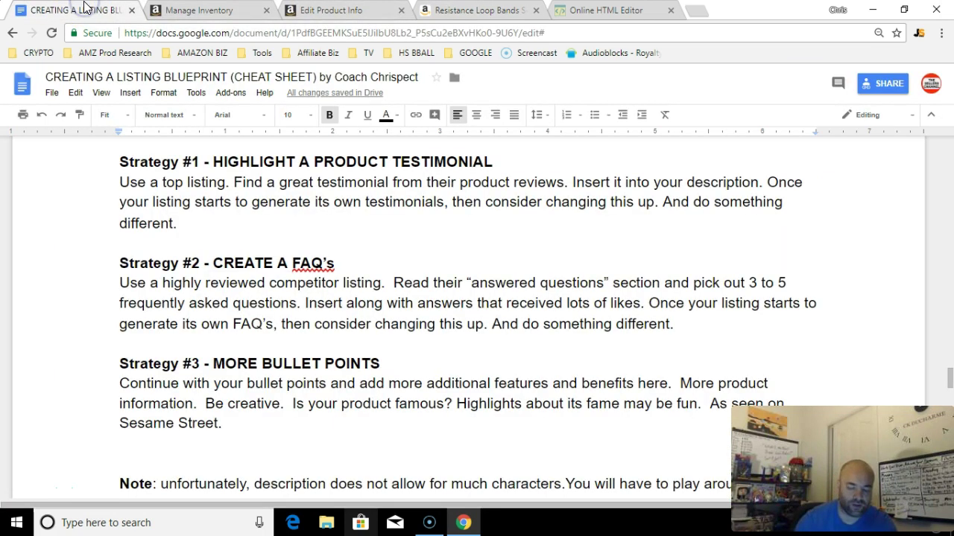